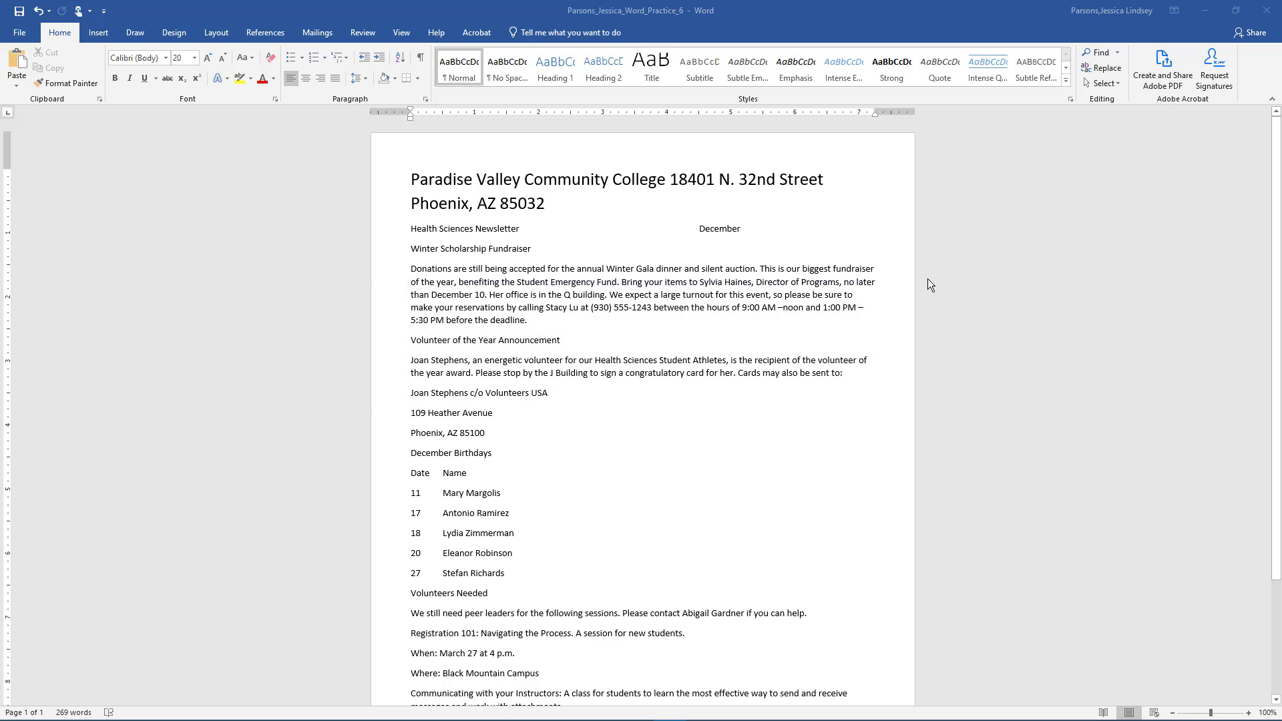
- Add a File Name field to the footer, close footer editing, then undo the last action
{"action": "left_click", "coordinate": [99, 32]}
{"action": "left_click", "coordinate": [733, 83]}
{"action": "left_click", "coordinate": [782, 546]}
{"action": "left_click", "coordinate": [156, 86]}
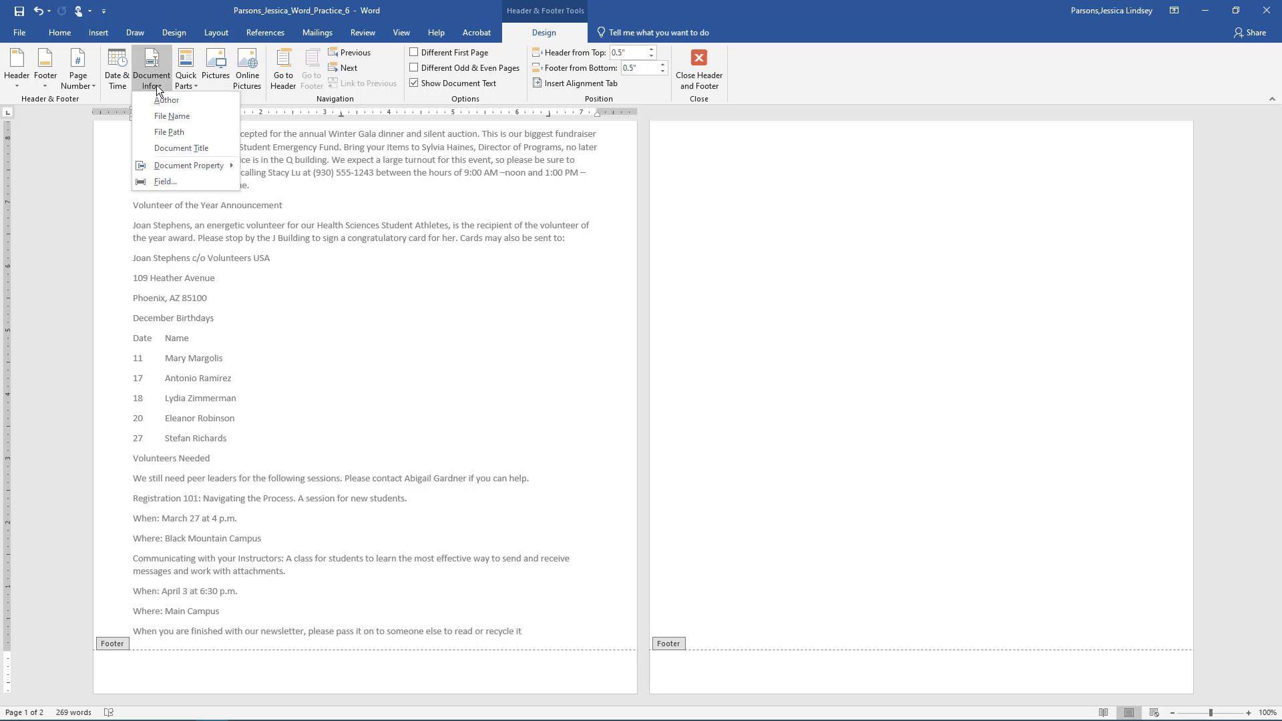
{"action": "left_click", "coordinate": [163, 114]}
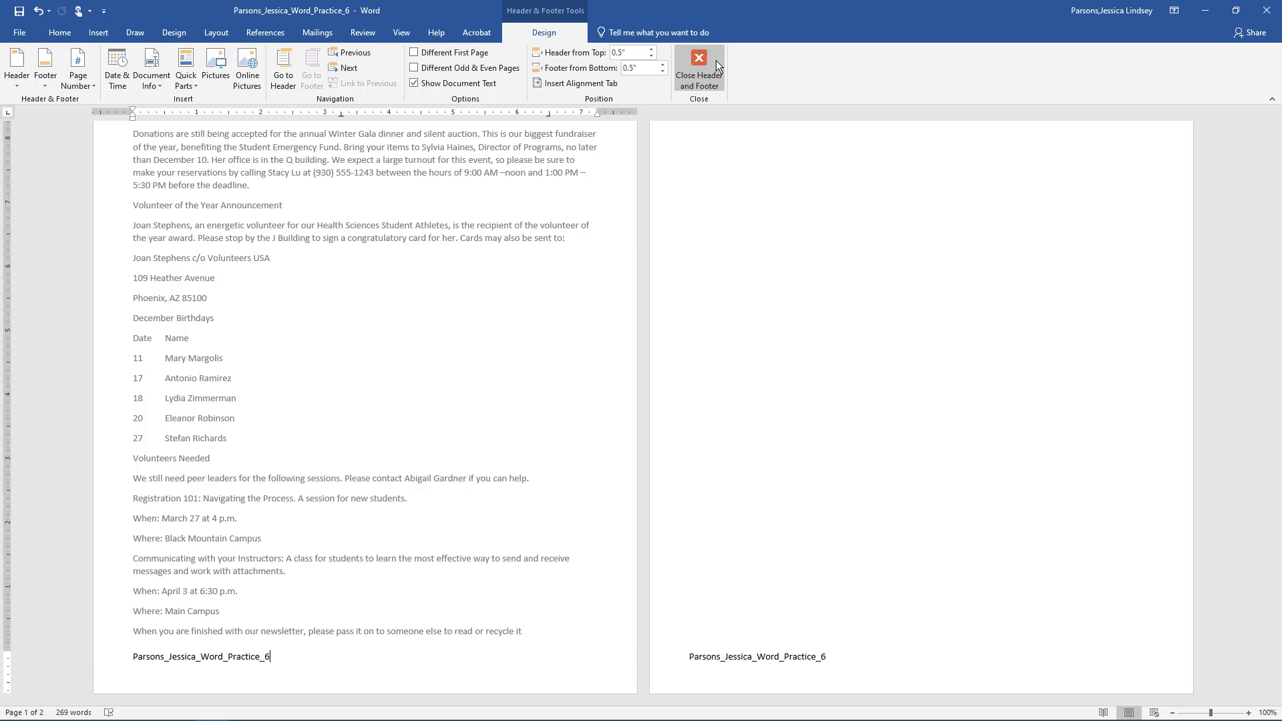
{"action": "left_click", "coordinate": [698, 64]}
{"action": "key", "text": "ctrl+z"}
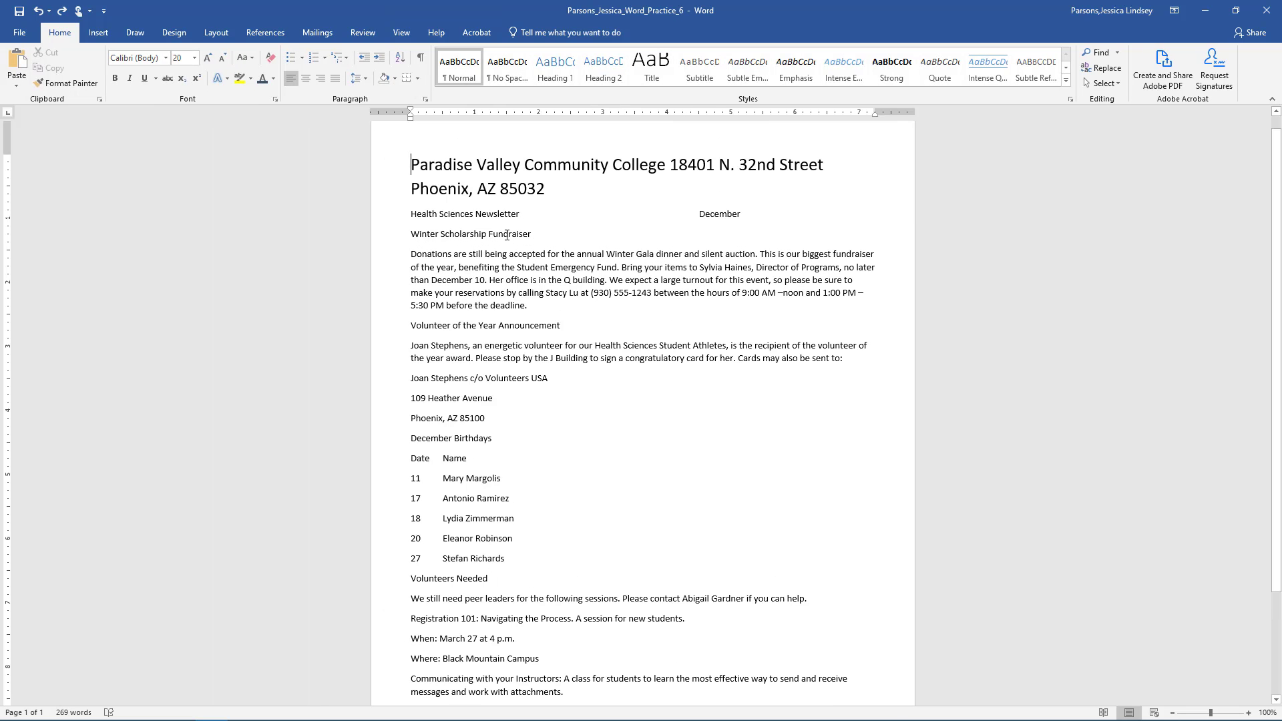
- Select the two-line college title and make it bold with Blue-Gray, Text 2 font color
{"action": "triple_click", "coordinate": [551, 190]}
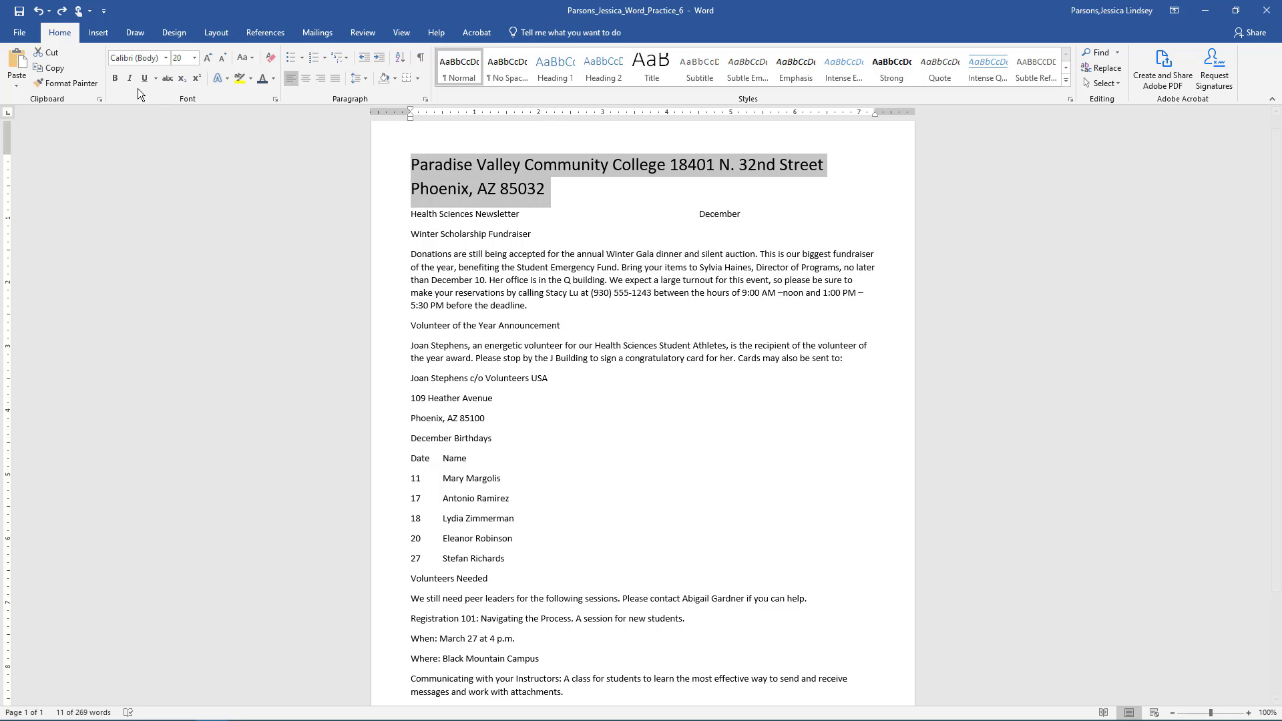
{"action": "left_click", "coordinate": [117, 78]}
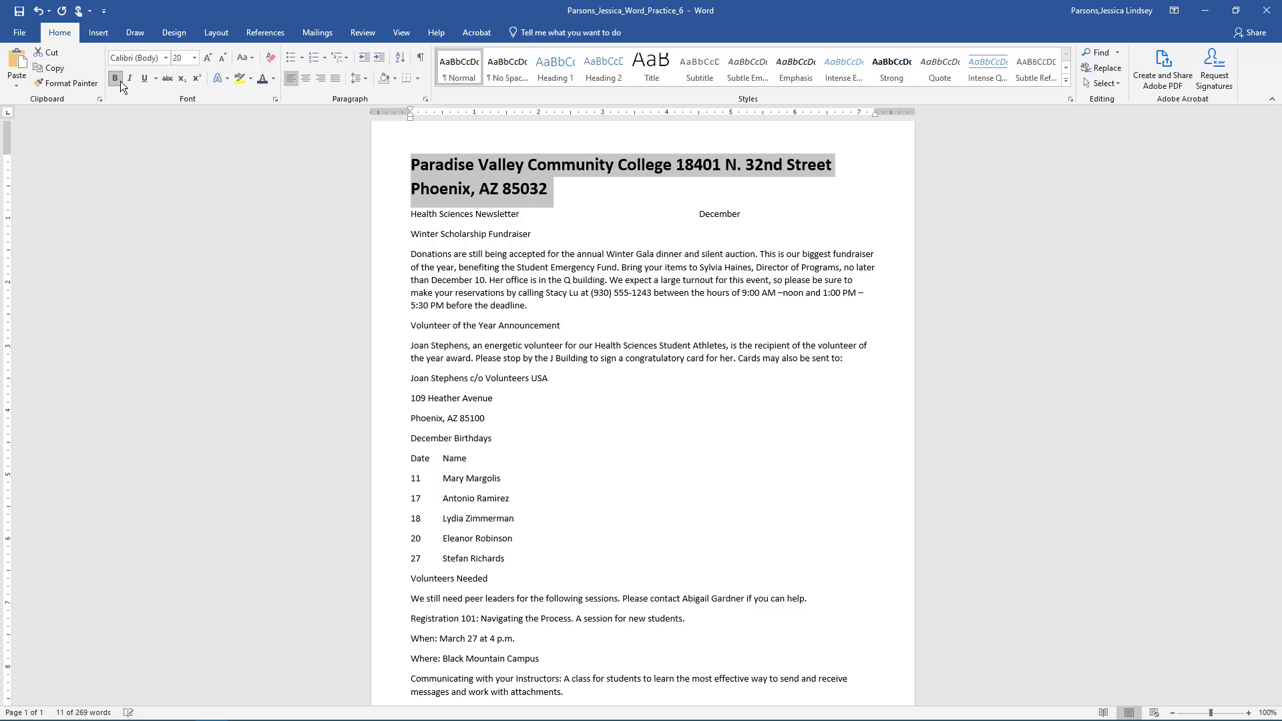
{"action": "left_click", "coordinate": [275, 79]}
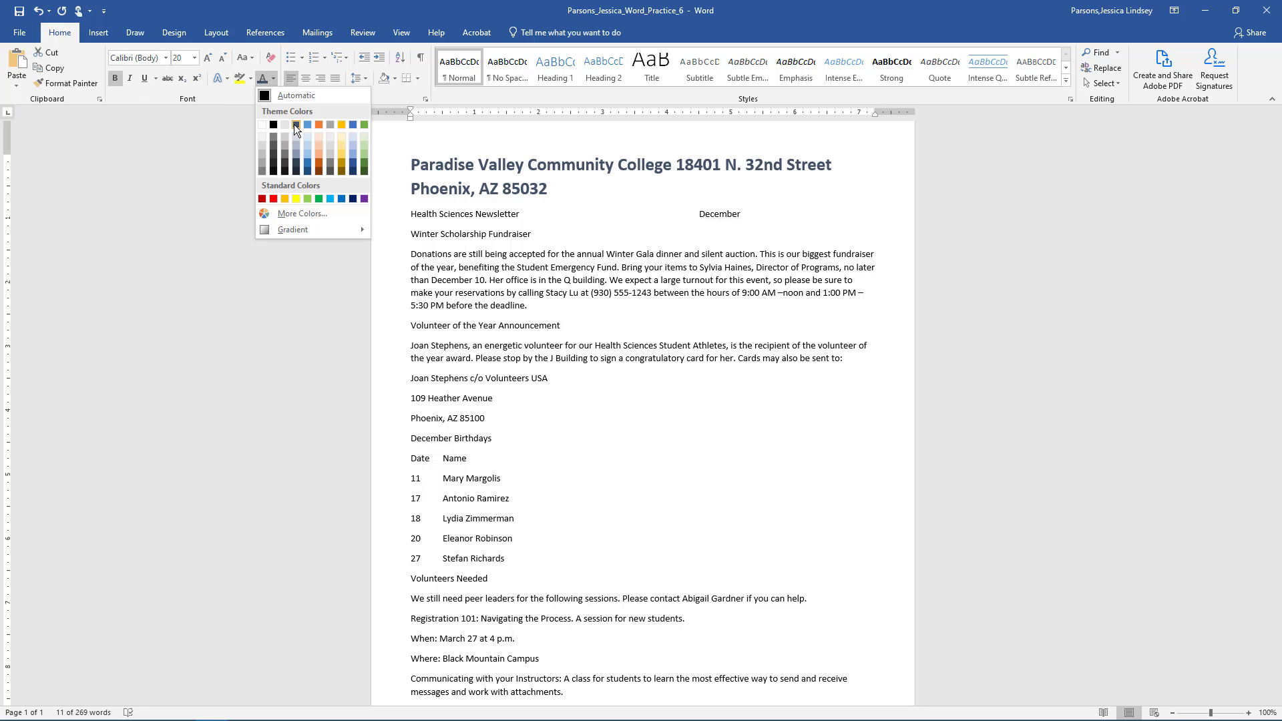
{"action": "left_click", "coordinate": [295, 125]}
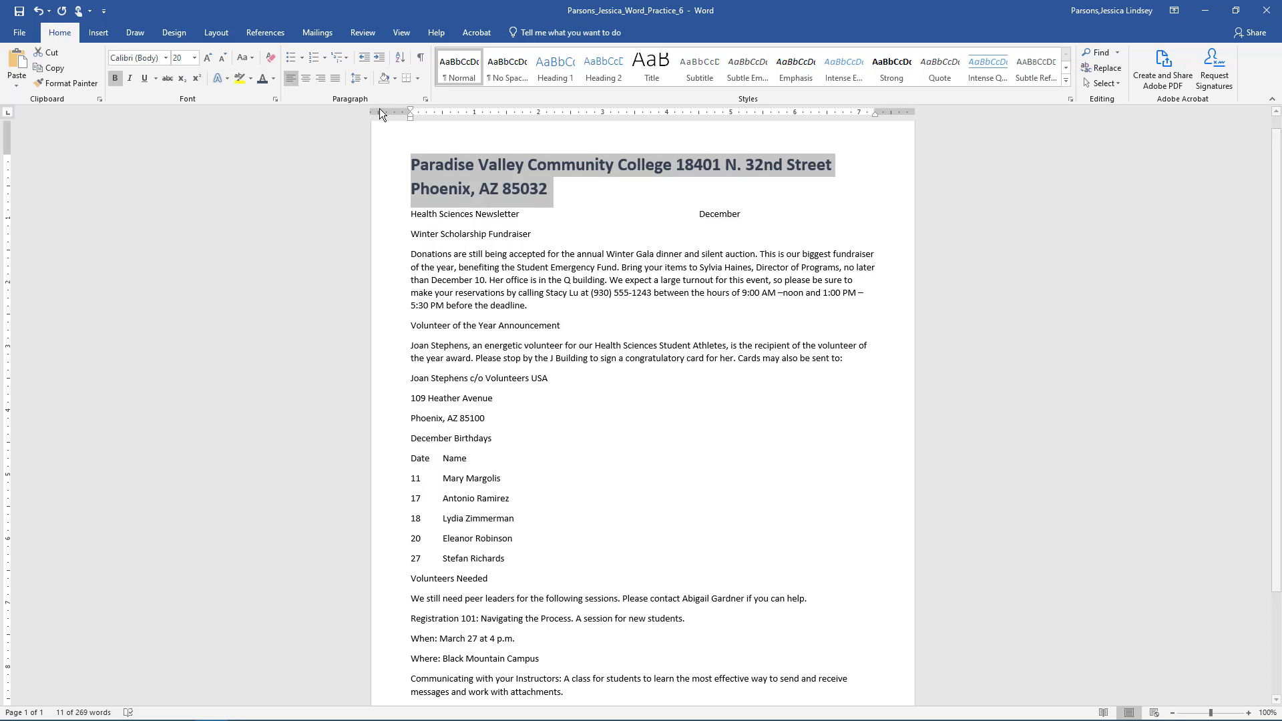
- In Borders and Shading, apply a bottom-only Blue-Gray border, 2¼ pt wide, beneath the college title
{"action": "left_click", "coordinate": [419, 77]}
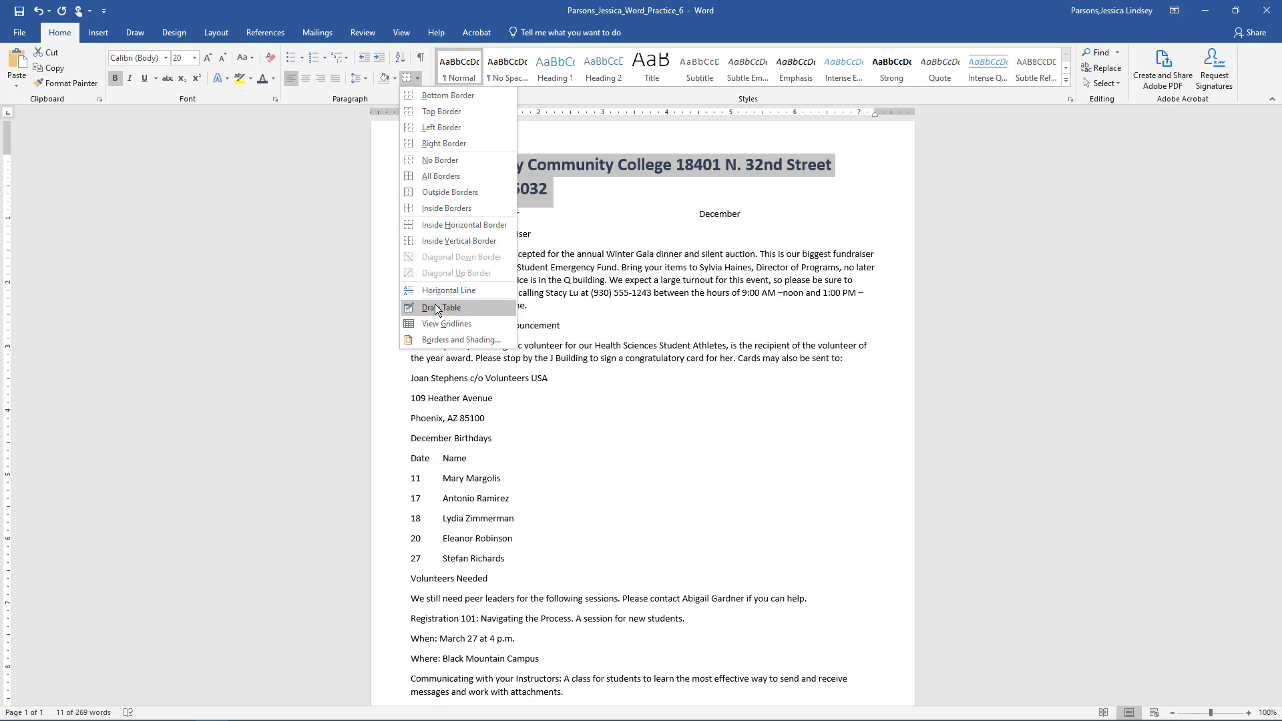
{"action": "left_click", "coordinate": [435, 342]}
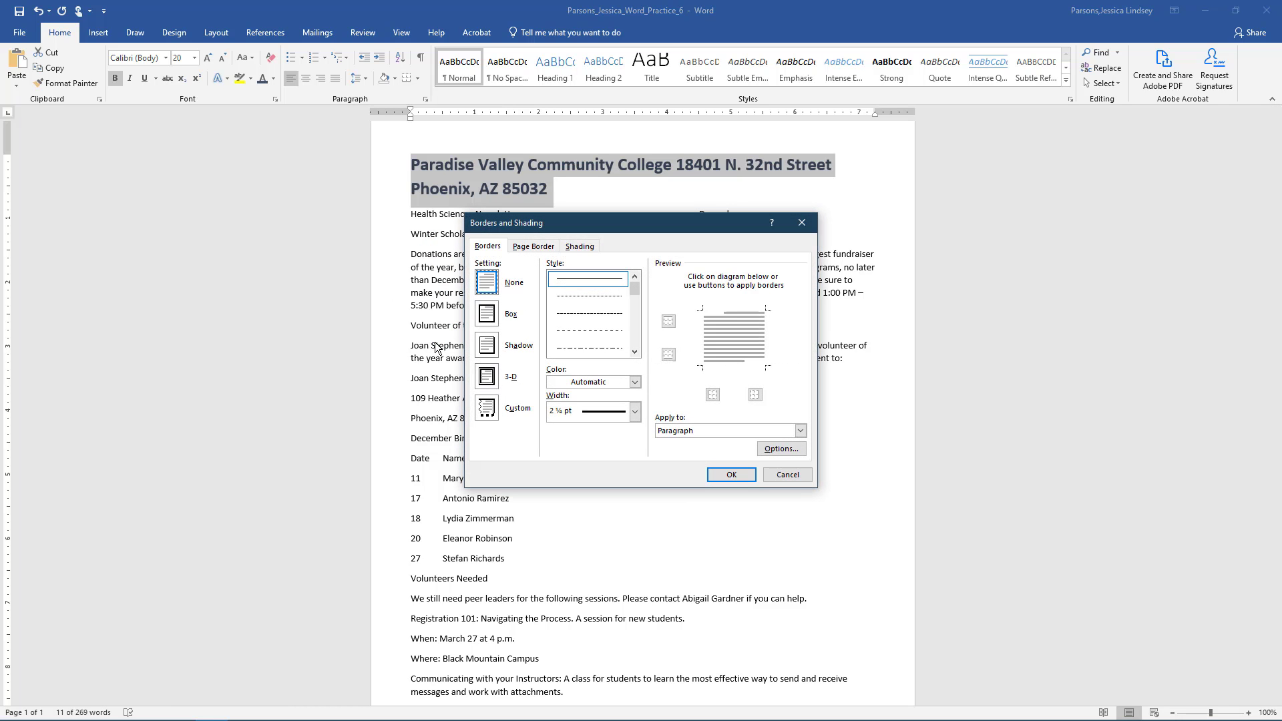
{"action": "left_click", "coordinate": [635, 382]}
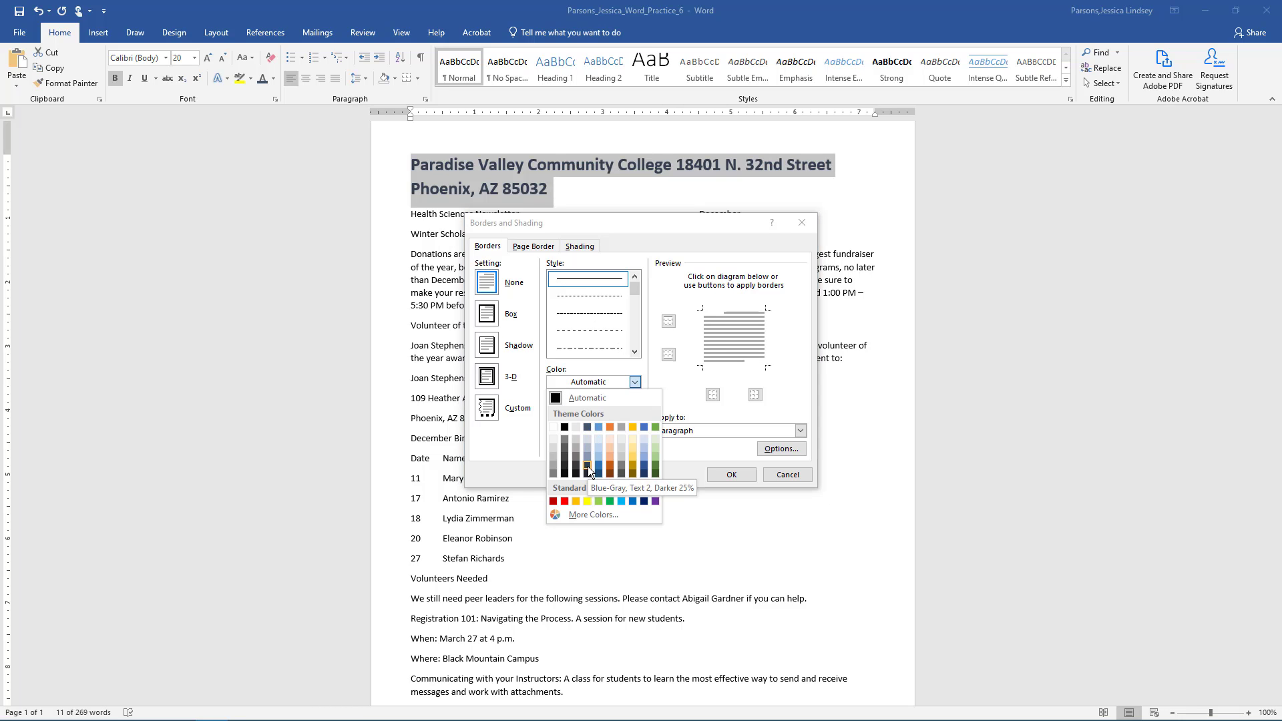
{"action": "left_click", "coordinate": [588, 466]}
{"action": "left_click", "coordinate": [634, 411]}
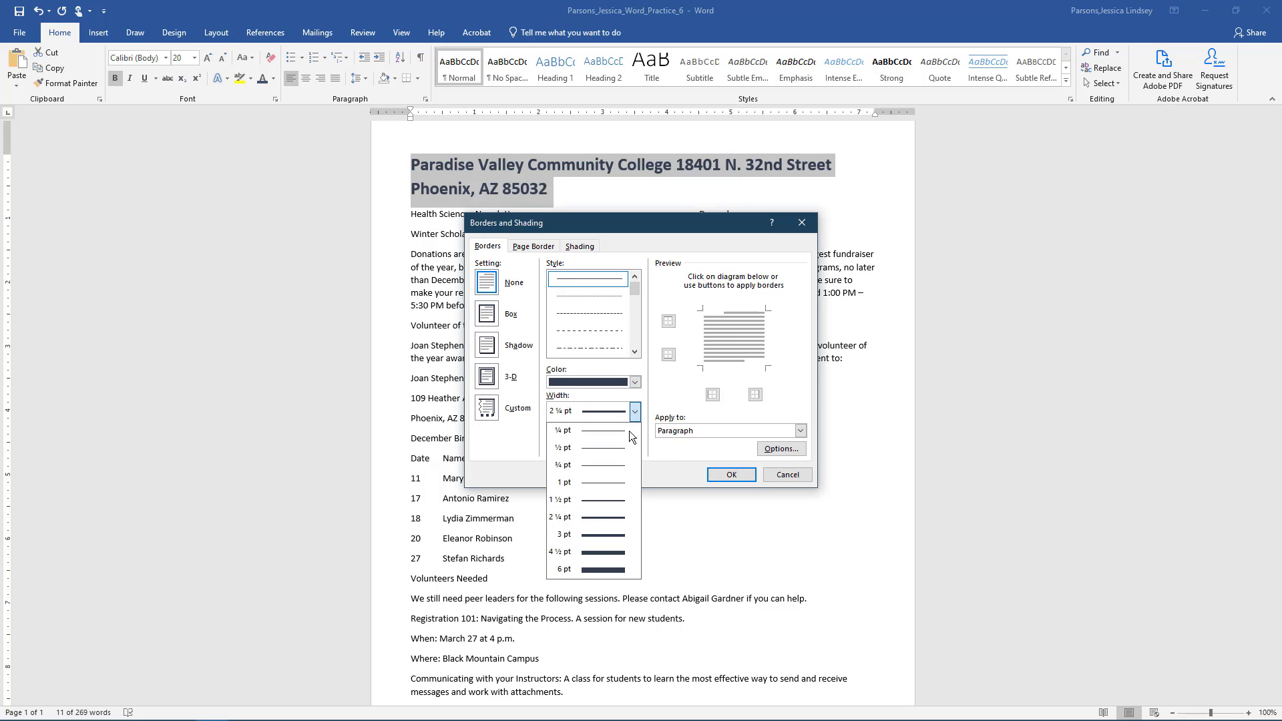
{"action": "left_click", "coordinate": [592, 520]}
{"action": "left_click", "coordinate": [723, 364]}
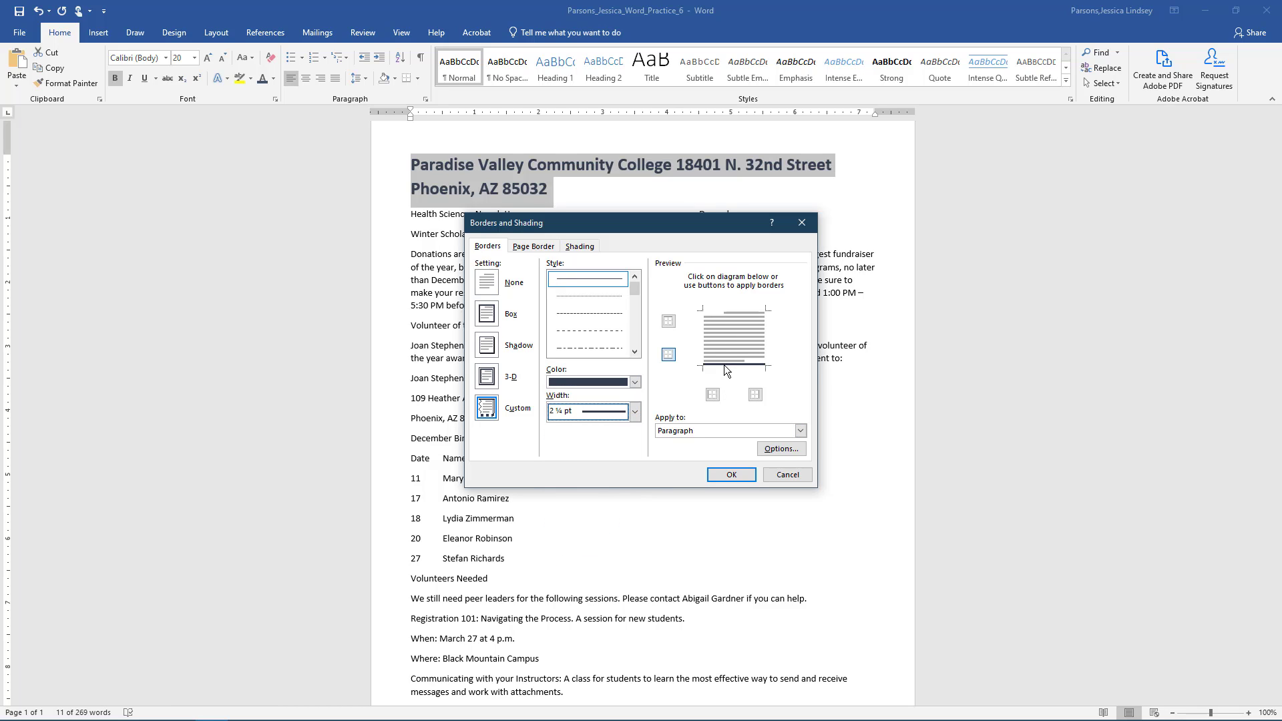
{"action": "left_click", "coordinate": [730, 475]}
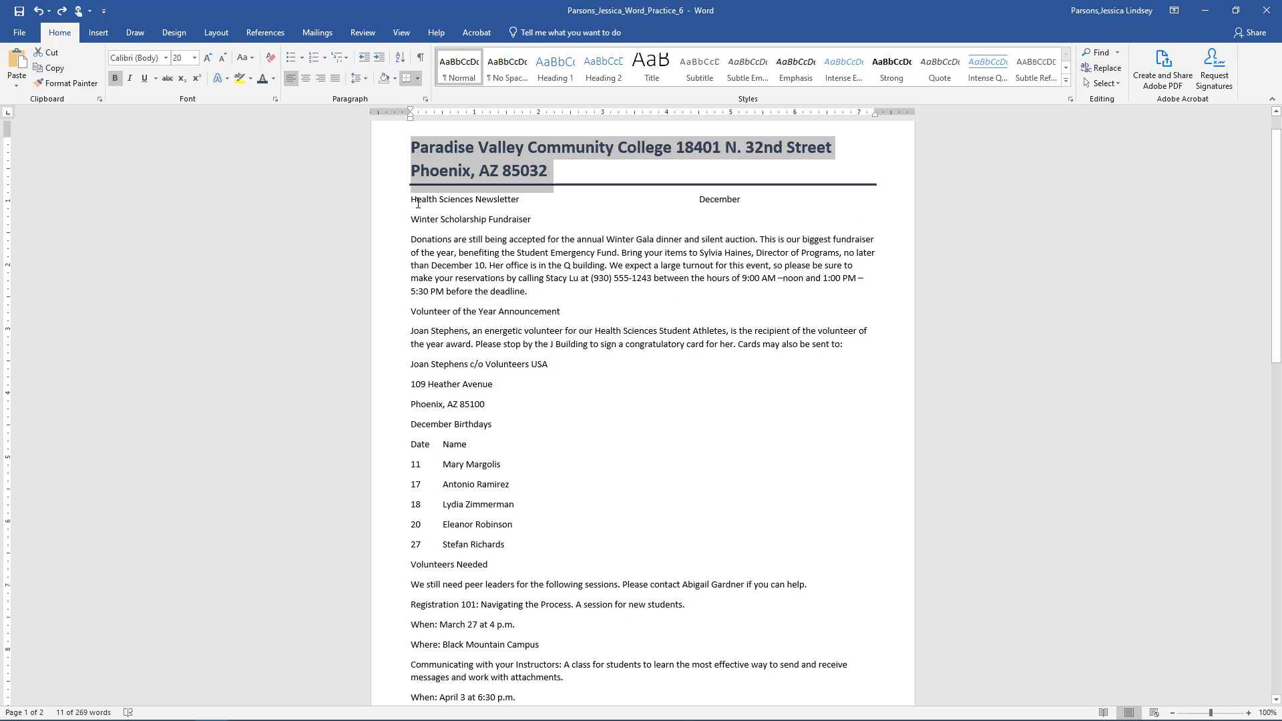
- Select the body from Health Sciences Newsletter to Where: Main Campus and format it as two columns
{"action": "mouse_move", "coordinate": [410, 200]}
{"action": "left_mouse_down"}
{"action": "mouse_move", "coordinate": [746, 379]}
{"action": "mouse_move", "coordinate": [722, 586]}
{"action": "left_mouse_up"}
{"action": "scroll", "coordinate": [744, 378], "scroll_direction": "down", "scroll_amount": 2}
{"action": "scroll", "coordinate": [746, 379], "scroll_direction": "down", "scroll_amount": 1}
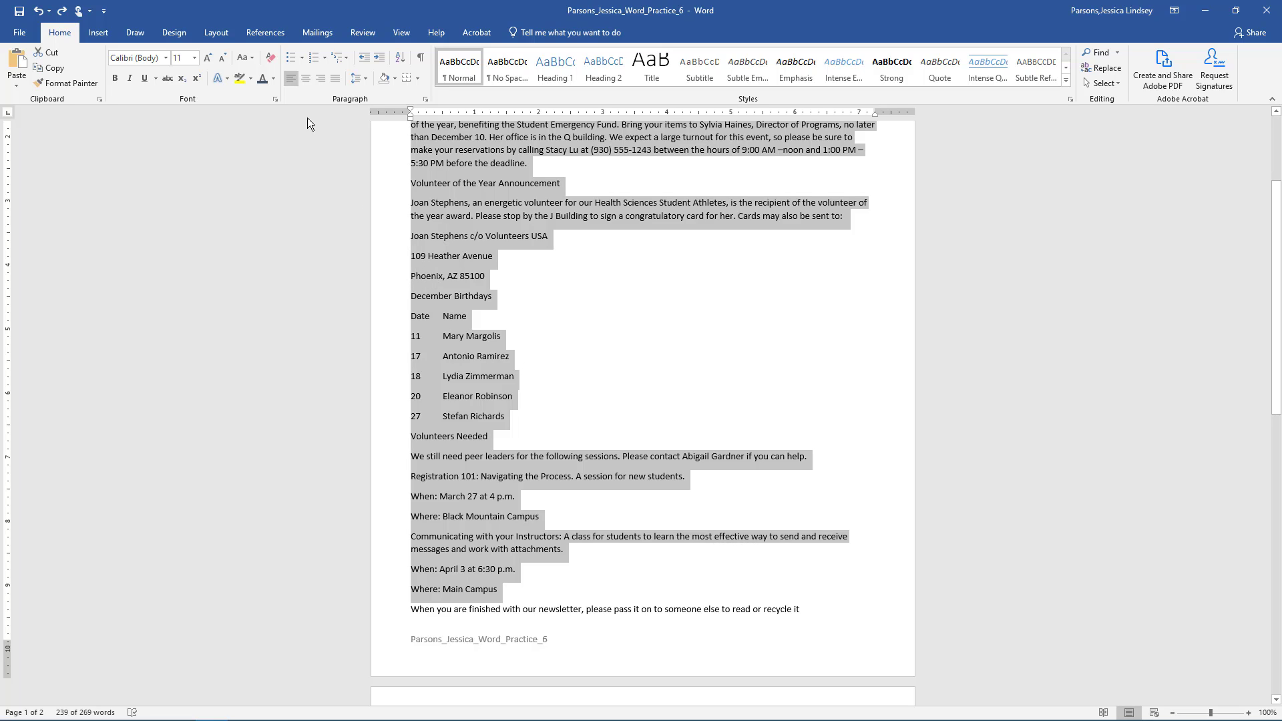
{"action": "left_click", "coordinate": [221, 34]}
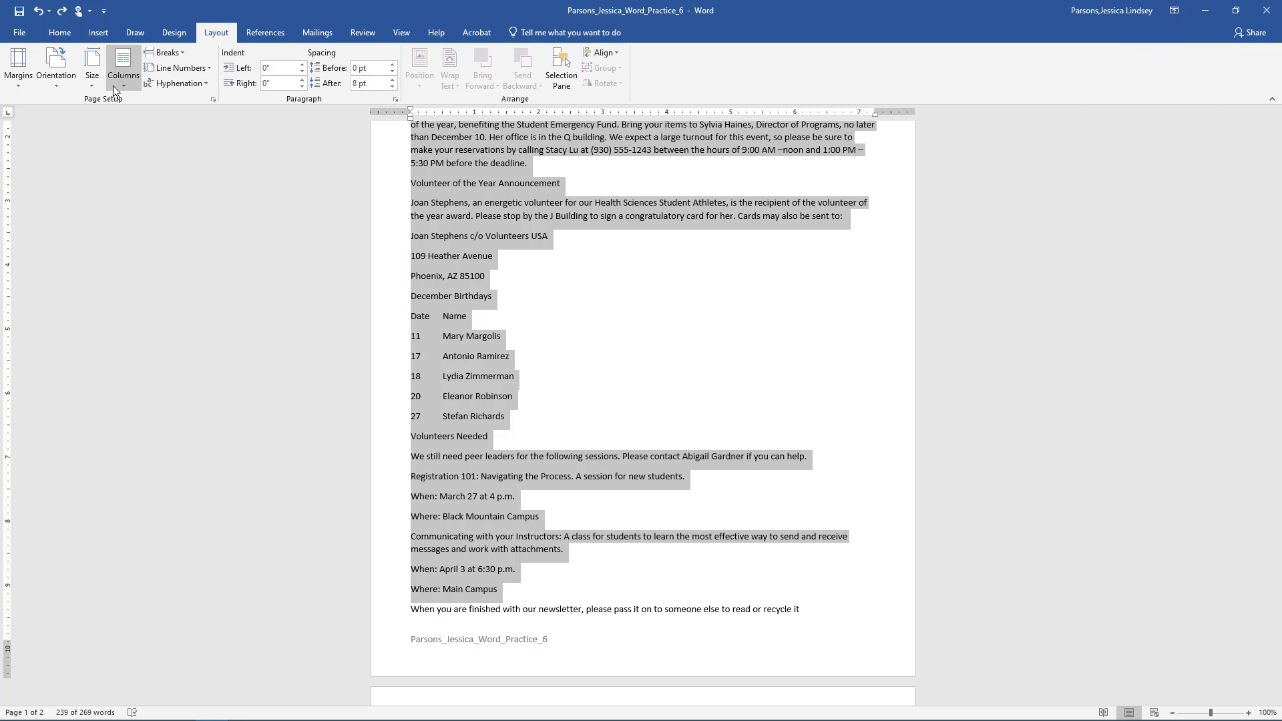
{"action": "left_click", "coordinate": [114, 85]}
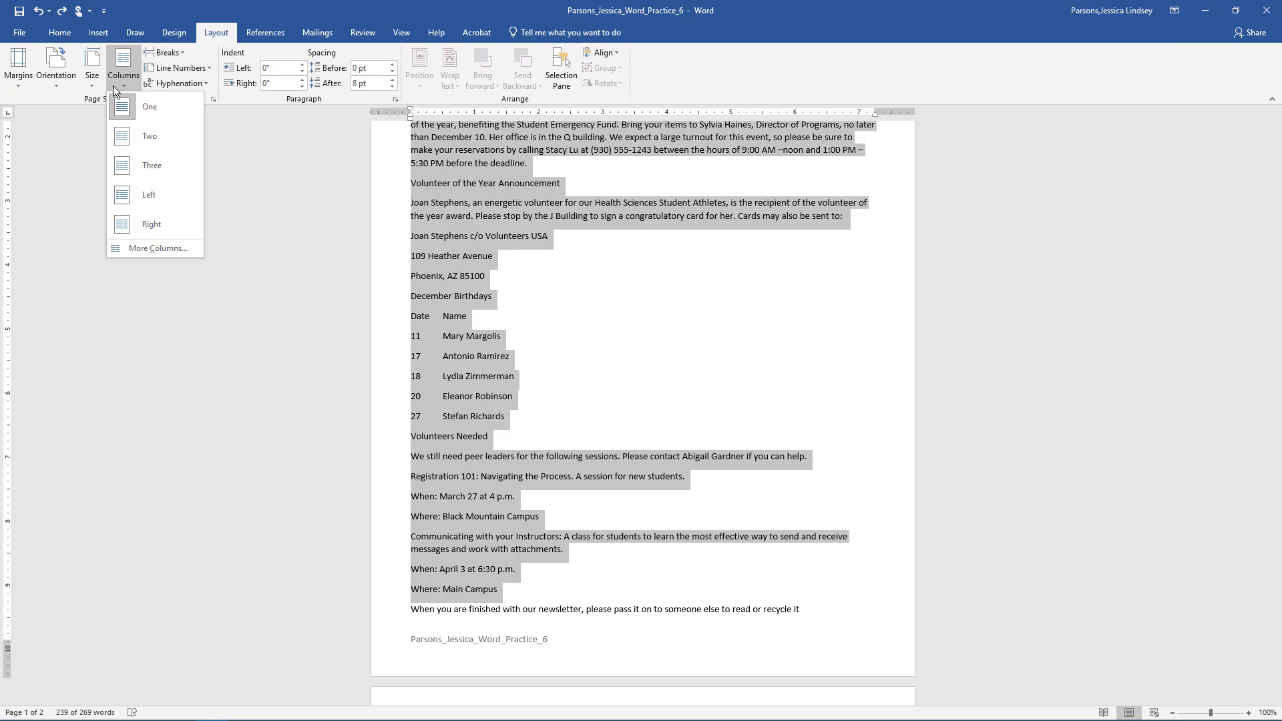
{"action": "left_click", "coordinate": [139, 142]}
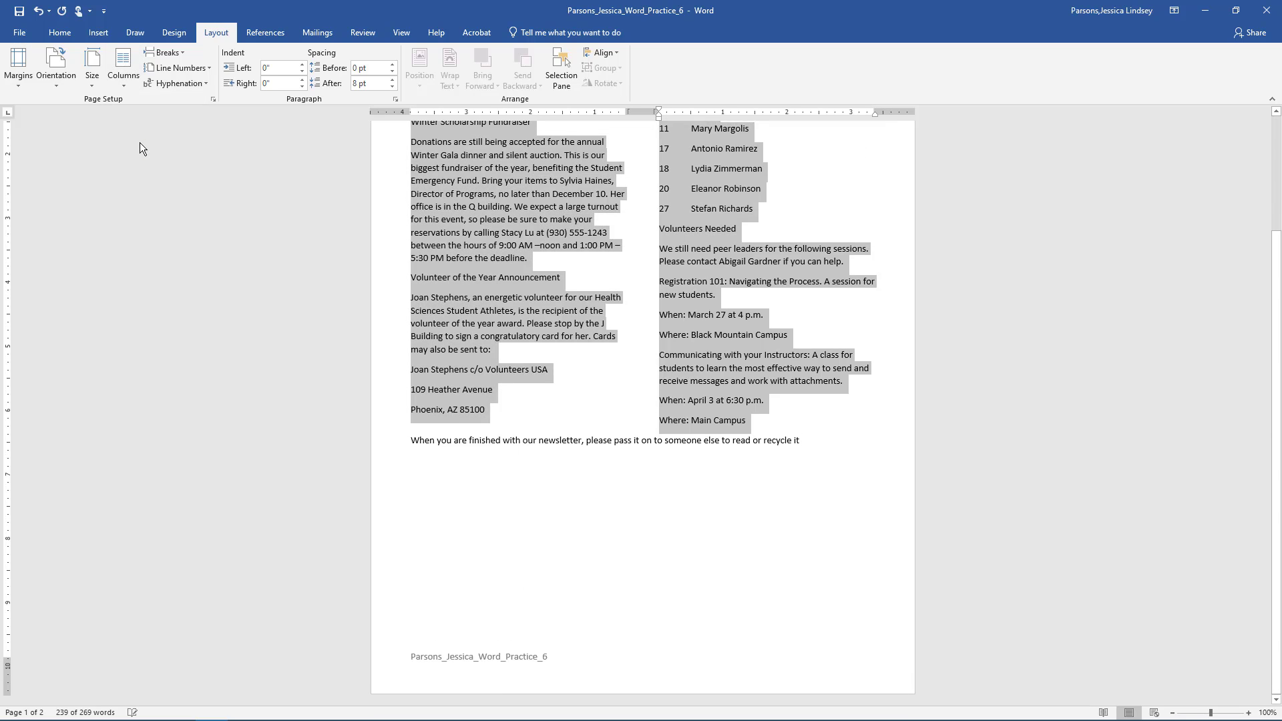
{"action": "scroll", "coordinate": [743, 378], "scroll_direction": "up", "scroll_amount": 3}
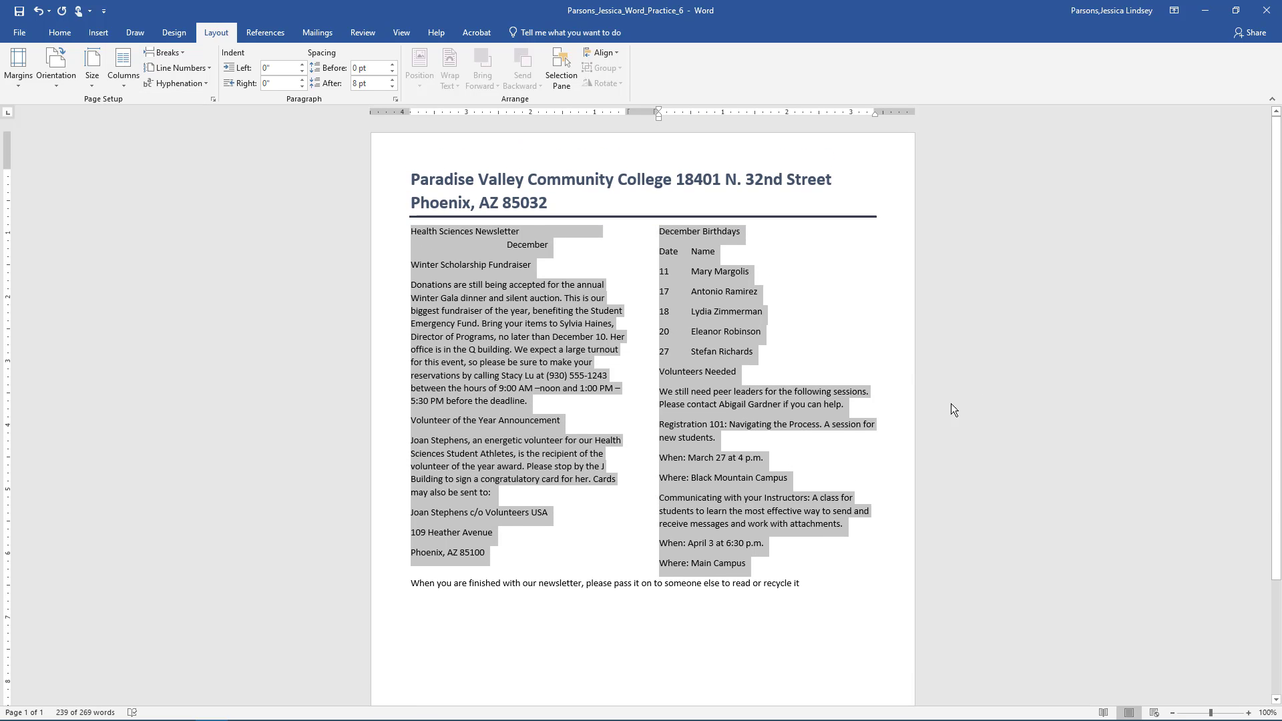
- In the Paragraph dialog, set Spacing After to 6 pt and Alignment to Justified
{"action": "left_click", "coordinate": [59, 32]}
{"action": "left_click", "coordinate": [425, 99]}
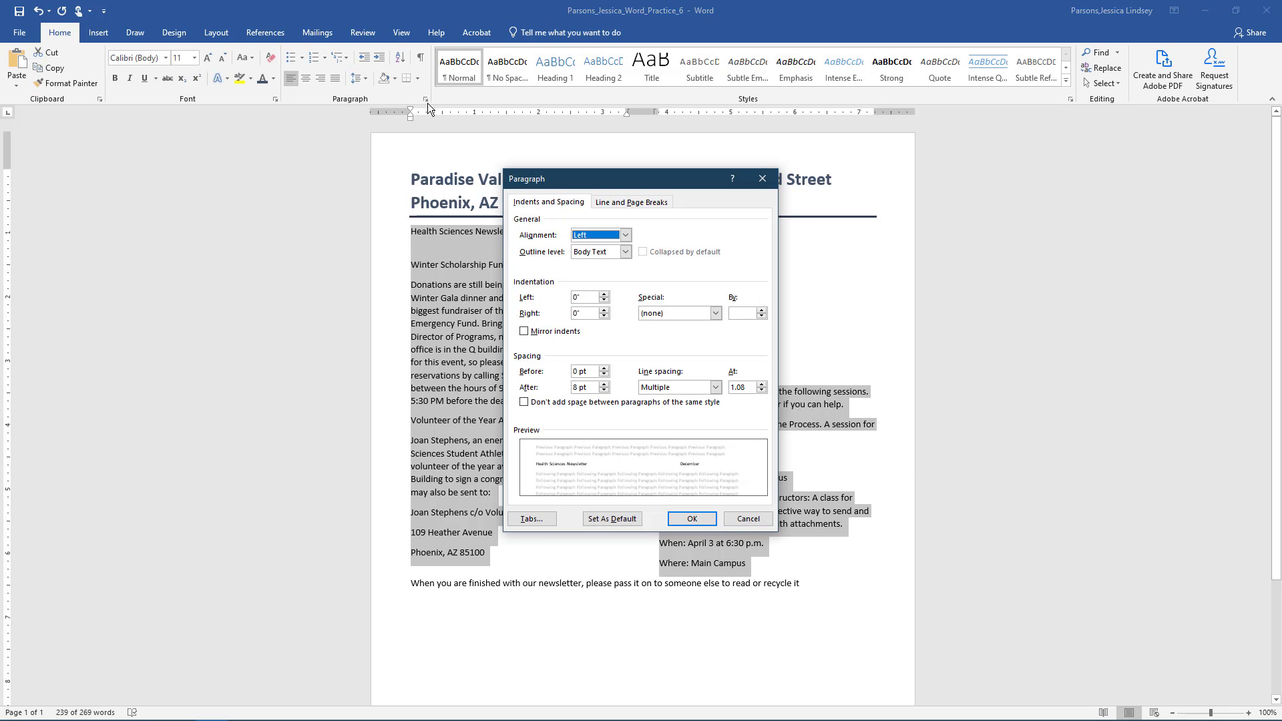
{"action": "left_click", "coordinate": [604, 390]}
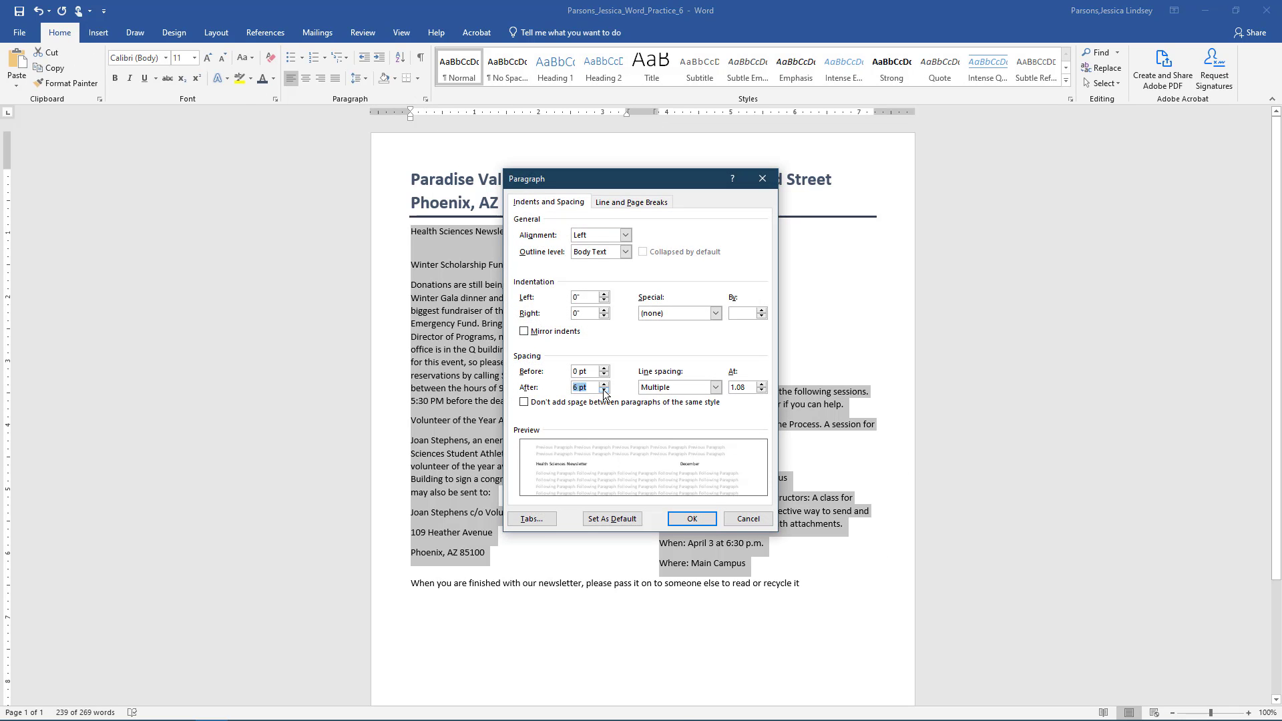
{"action": "left_click", "coordinate": [625, 235]}
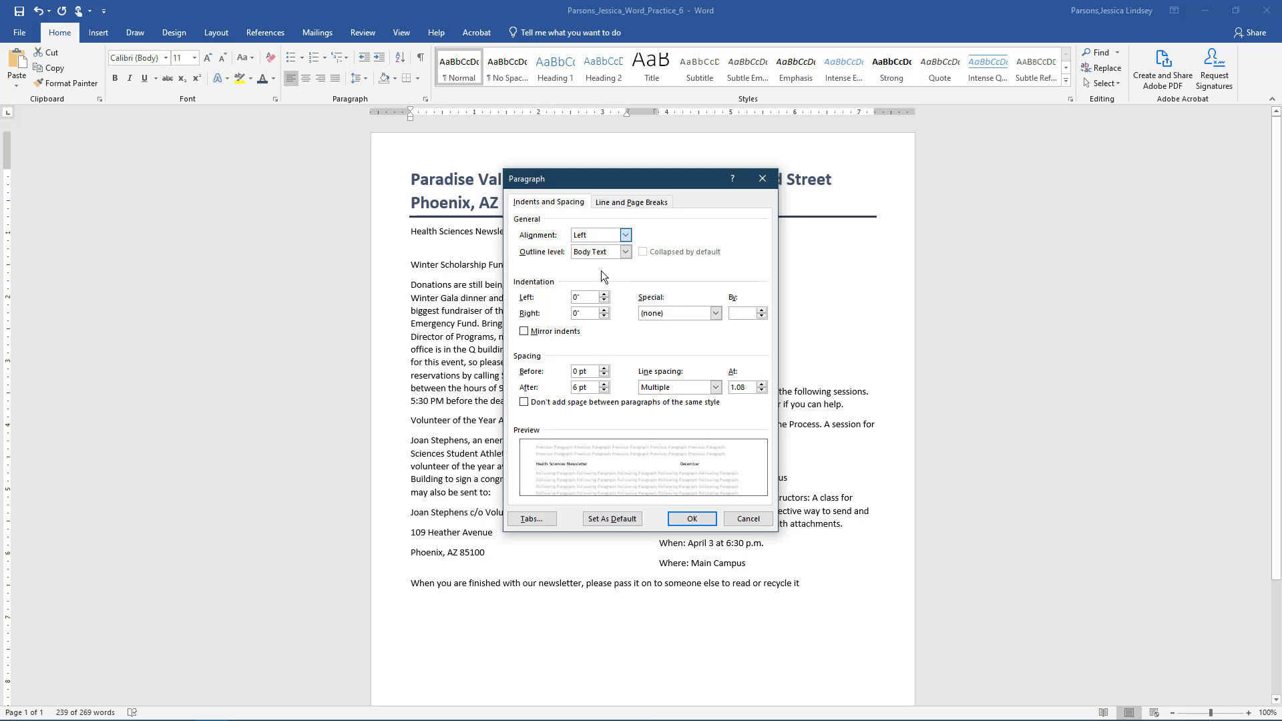
{"action": "left_click", "coordinate": [601, 270]}
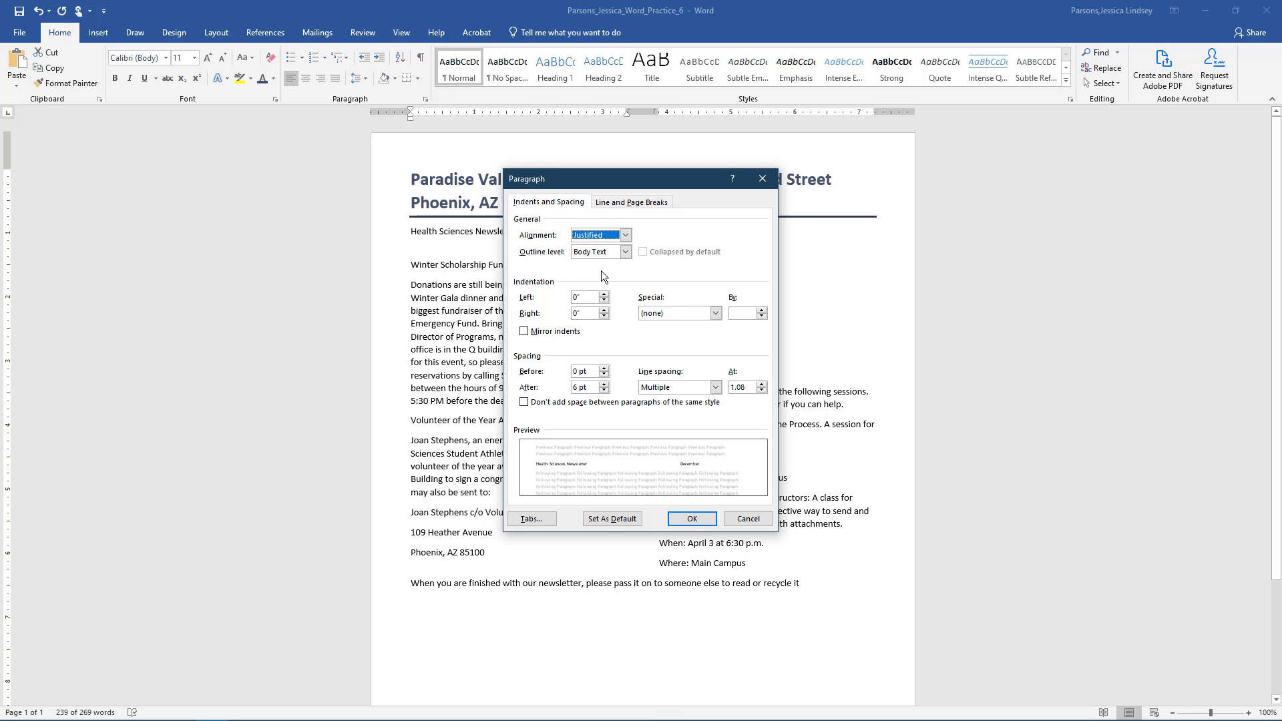
{"action": "left_click", "coordinate": [691, 521]}
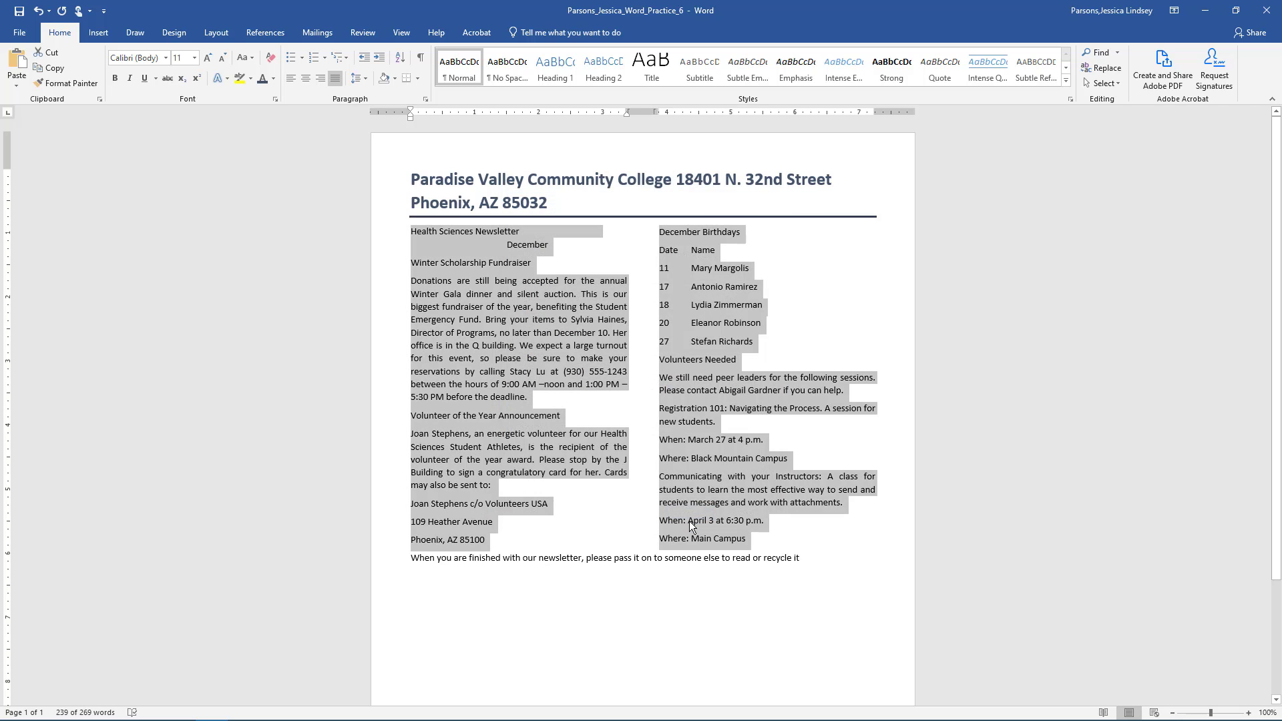
- Insert a Column break just before the December Birthdays heading
{"action": "left_click", "coordinate": [660, 233]}
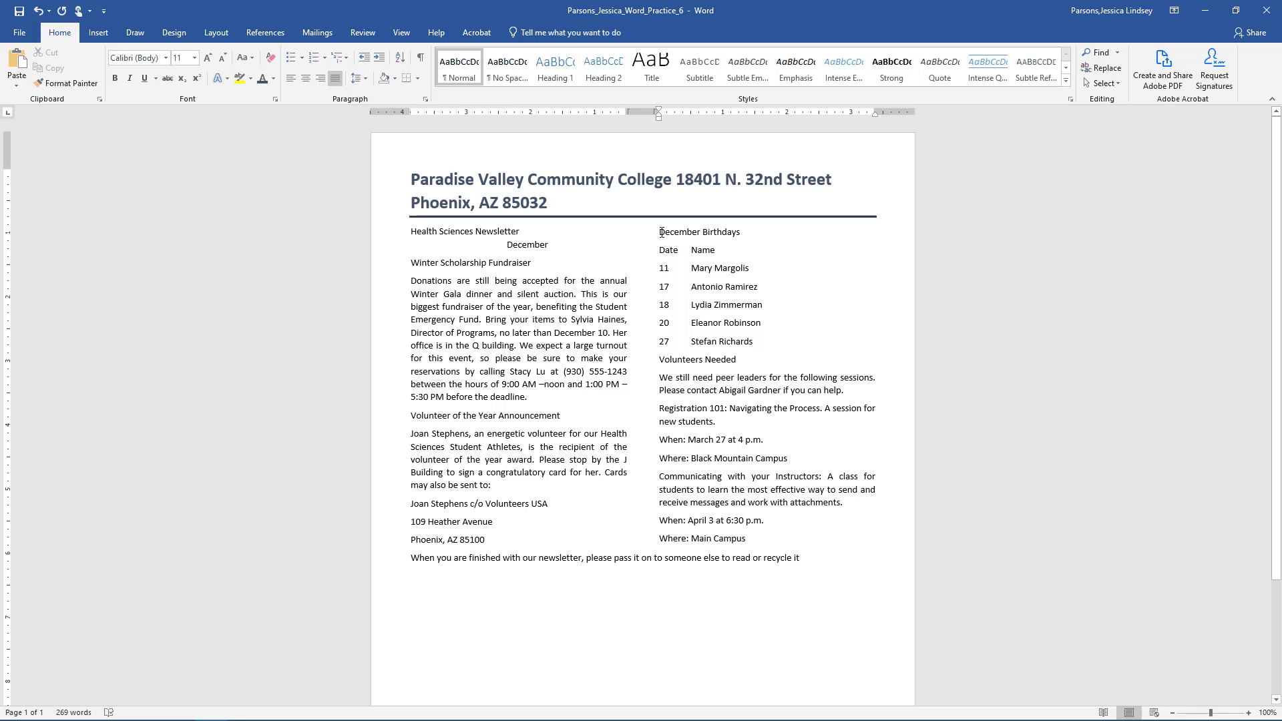
{"action": "left_click", "coordinate": [220, 34]}
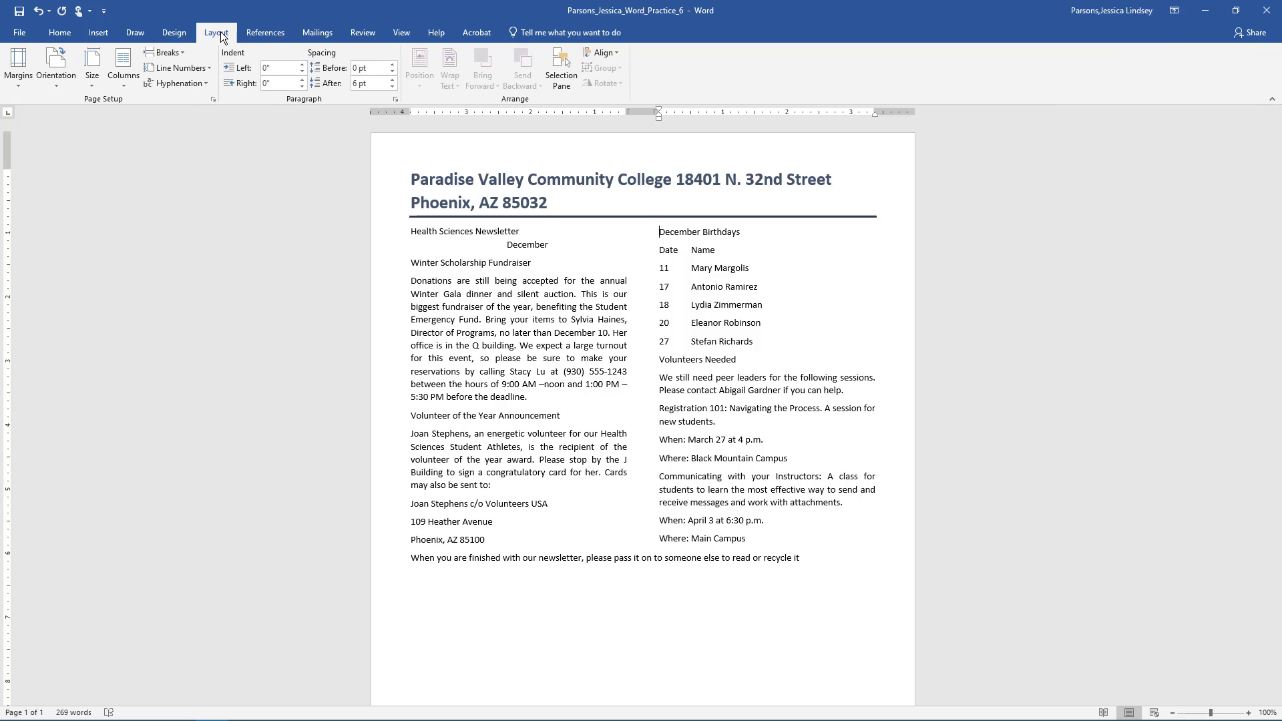
{"action": "left_click", "coordinate": [179, 54]}
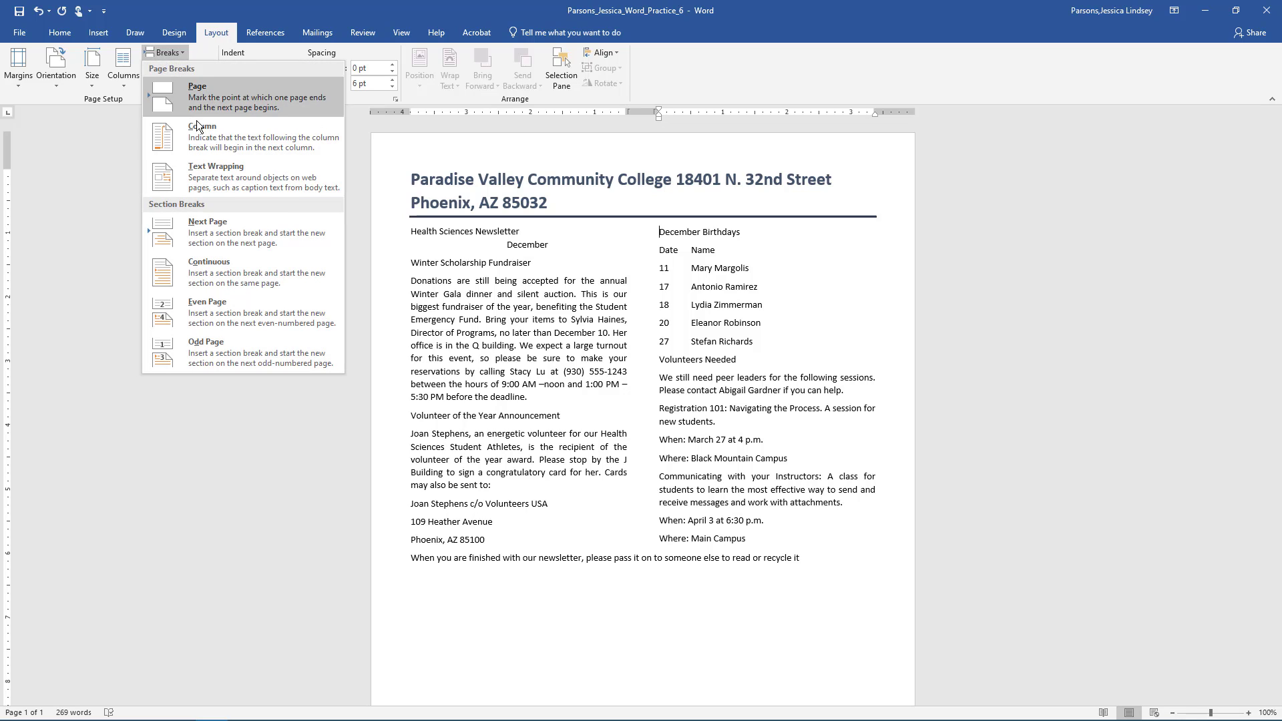
{"action": "left_click", "coordinate": [206, 143]}
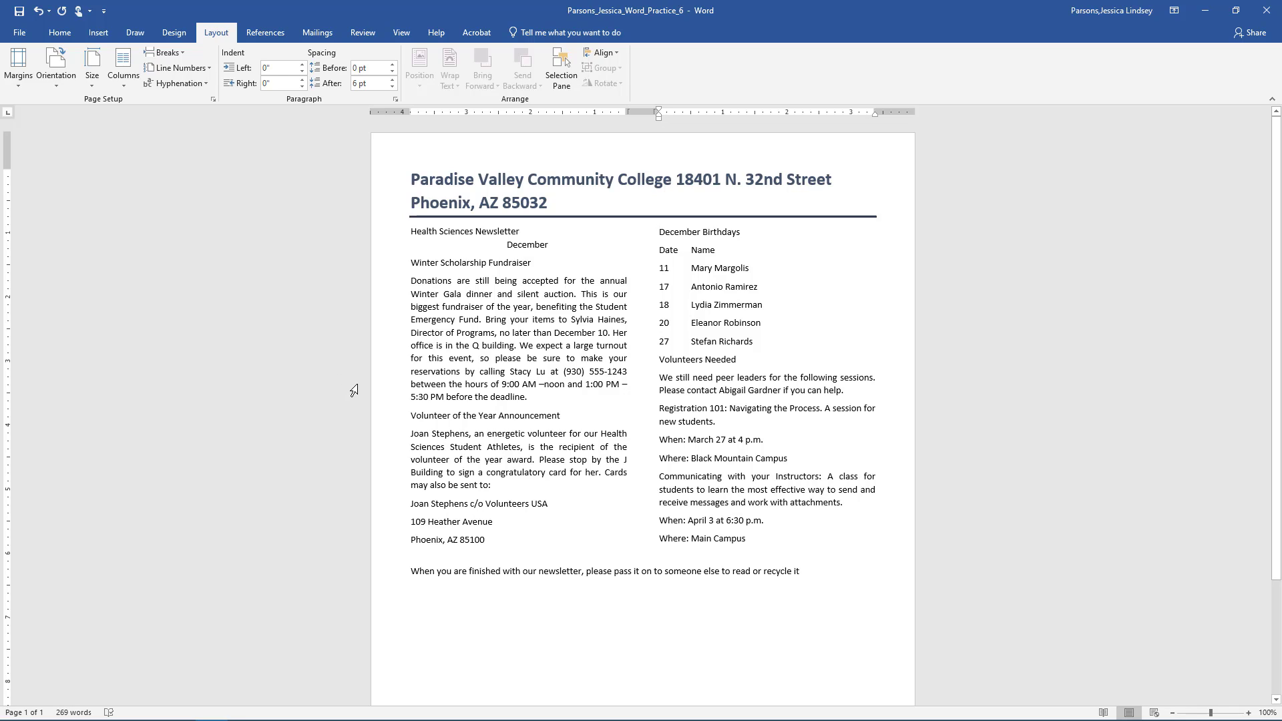
- Insert the picture Word_Practice_6_Image1 from the BPC110 folder below the closing sentence
{"action": "left_click", "coordinate": [418, 589]}
{"action": "left_click", "coordinate": [98, 32]}
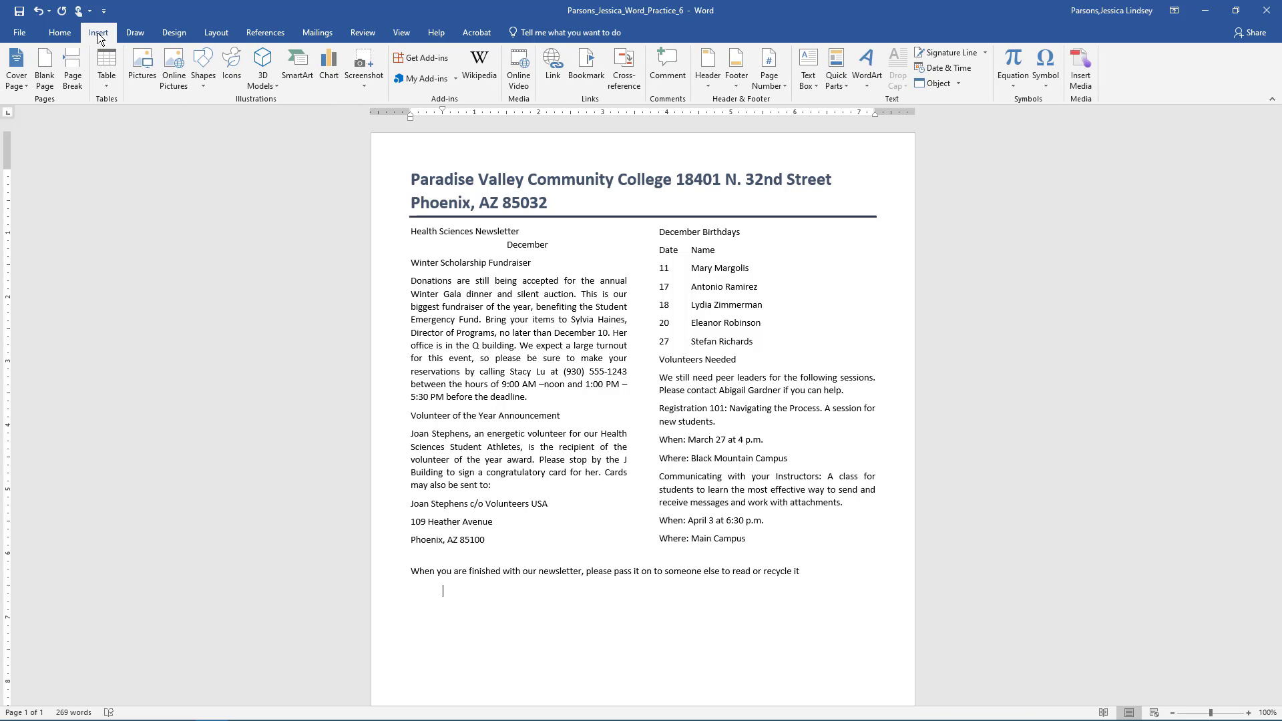
{"action": "left_click", "coordinate": [143, 80]}
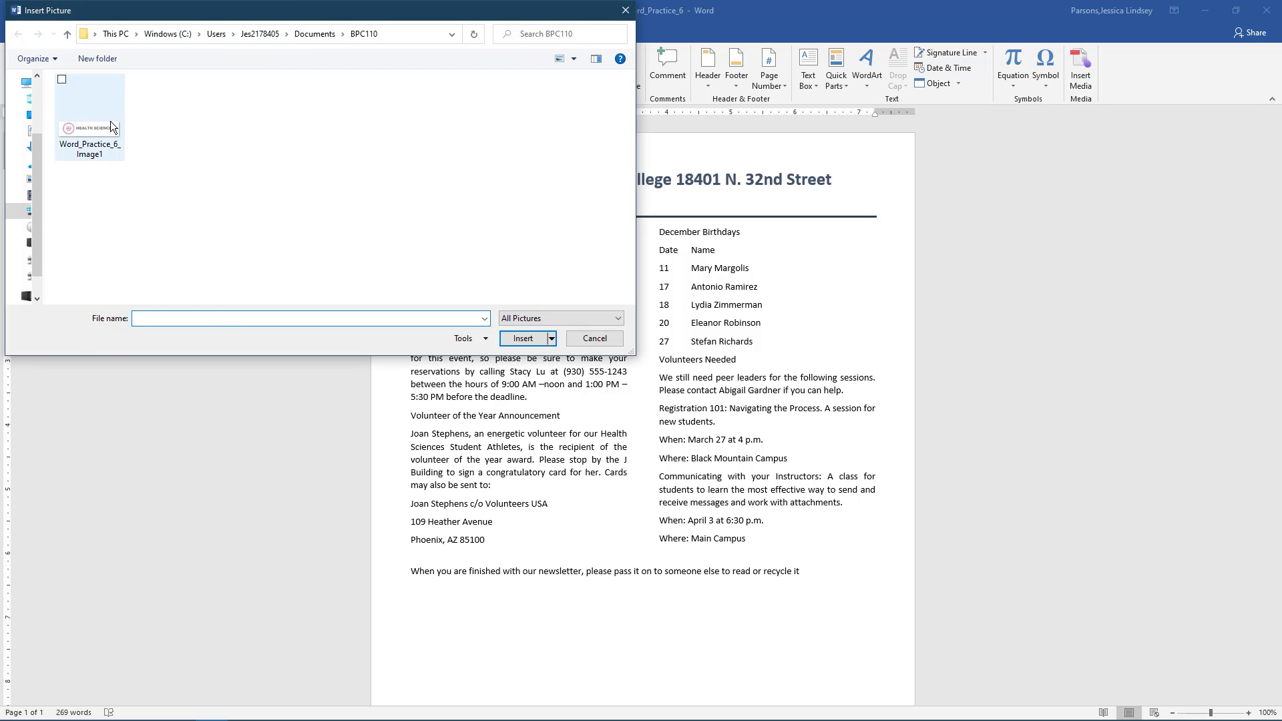
{"action": "left_click", "coordinate": [107, 137]}
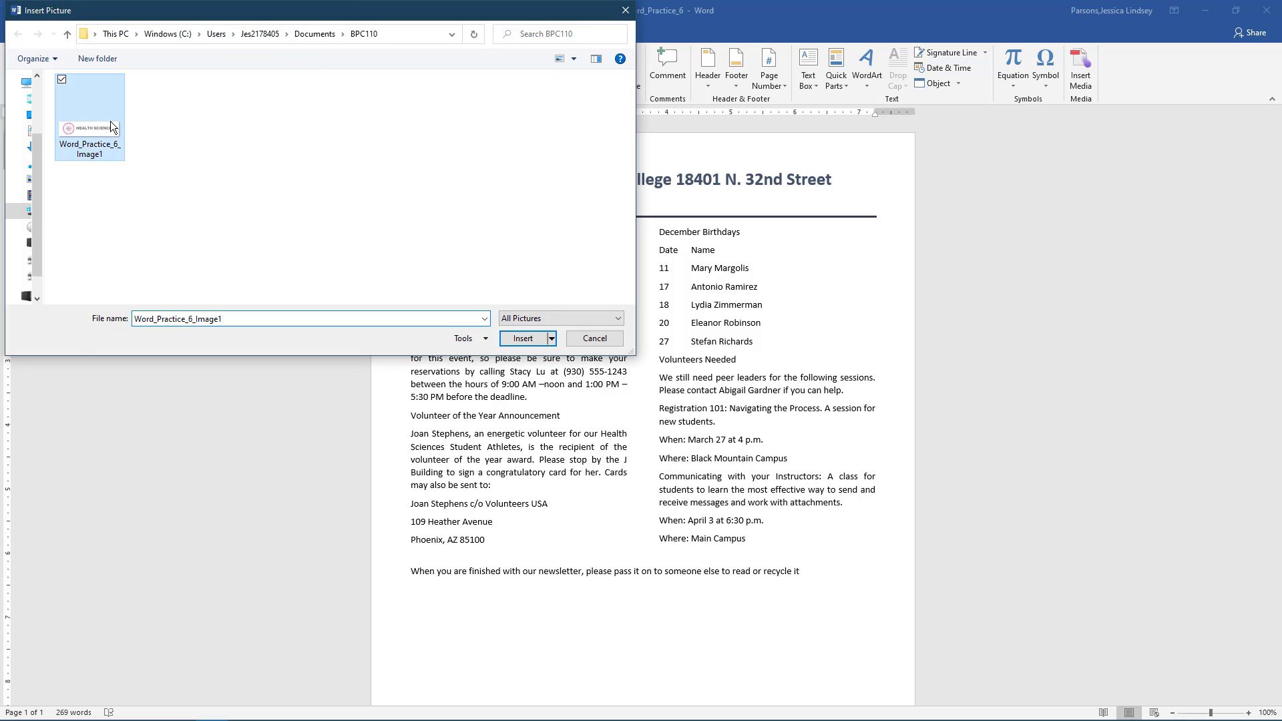
{"action": "left_click", "coordinate": [519, 343]}
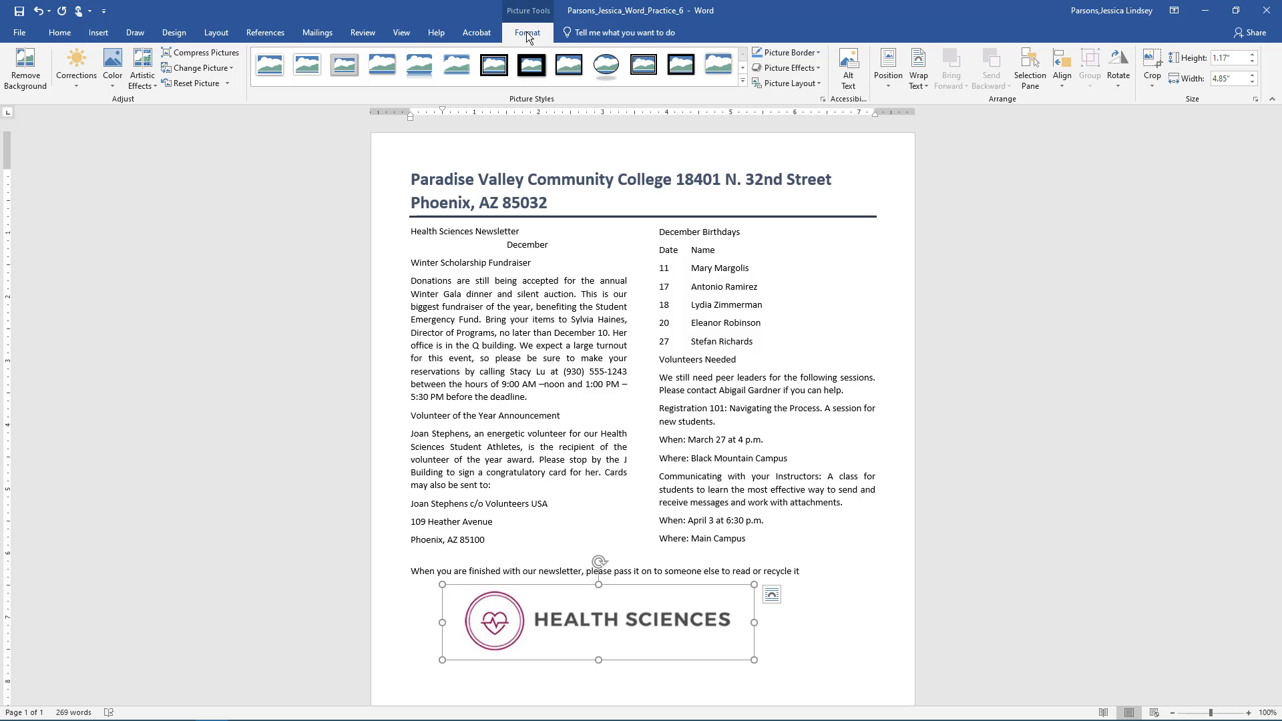
- Raise the Health Sciences picture's height to 2 inches
{"action": "left_click", "coordinate": [1252, 55]}
{"action": "left_click", "coordinate": [1253, 54]}
{"action": "left_click", "coordinate": [1252, 55]}
{"action": "left_click", "coordinate": [1252, 55]}
{"action": "left_click", "coordinate": [1252, 55]}
{"action": "left_click", "coordinate": [1253, 55]}
{"action": "left_click", "coordinate": [1252, 56]}
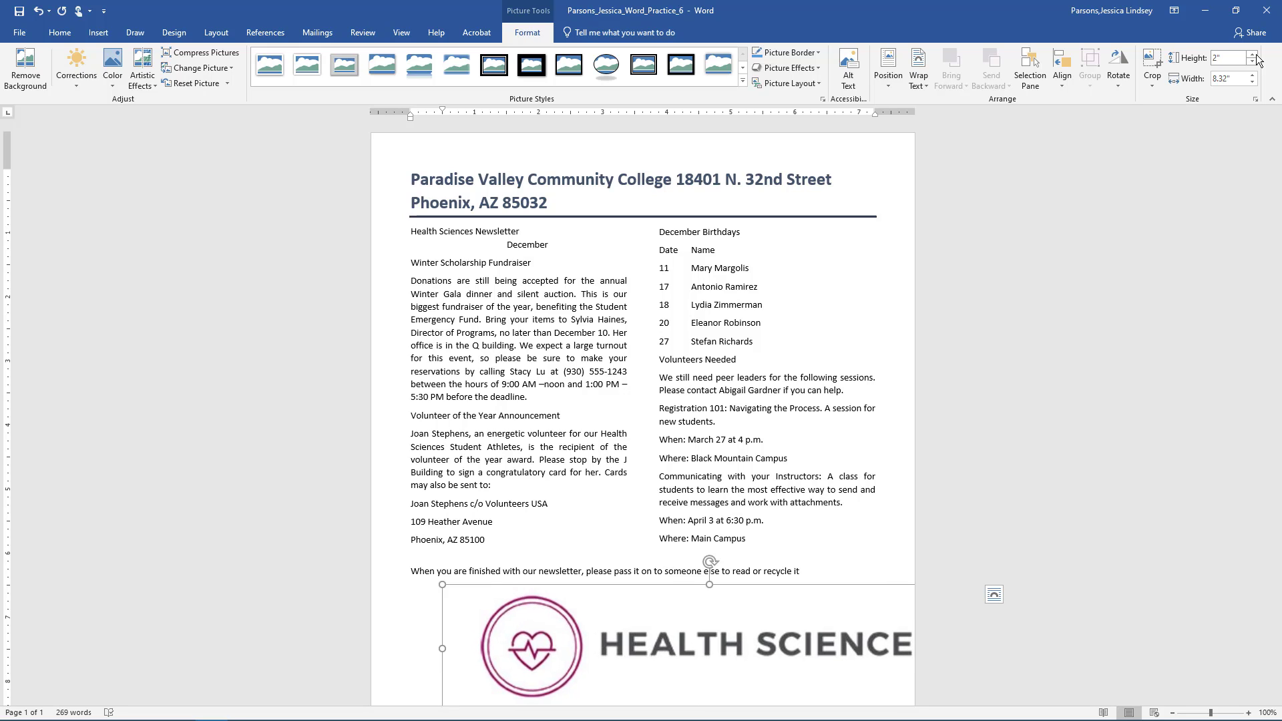
- Let text wrap around the picture, then align it center and bottom on the page
{"action": "left_click", "coordinate": [993, 593]}
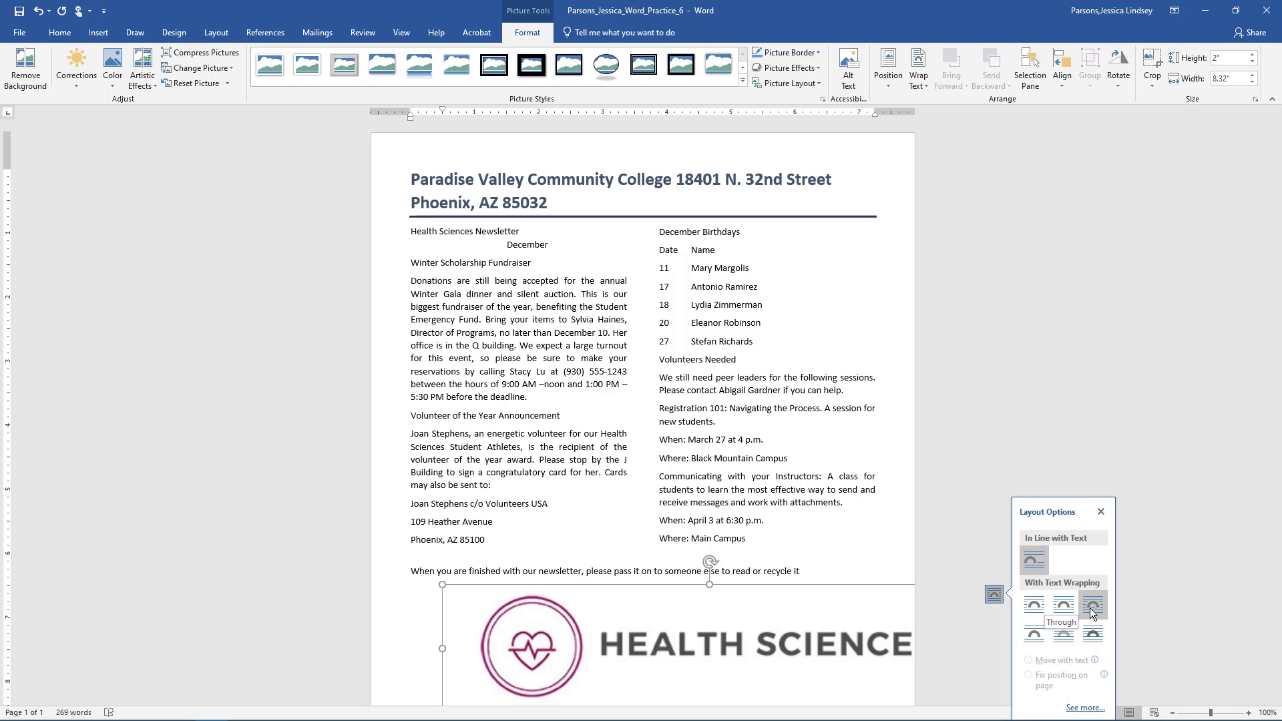
{"action": "left_click", "coordinate": [1034, 634]}
{"action": "left_click", "coordinate": [1066, 90]}
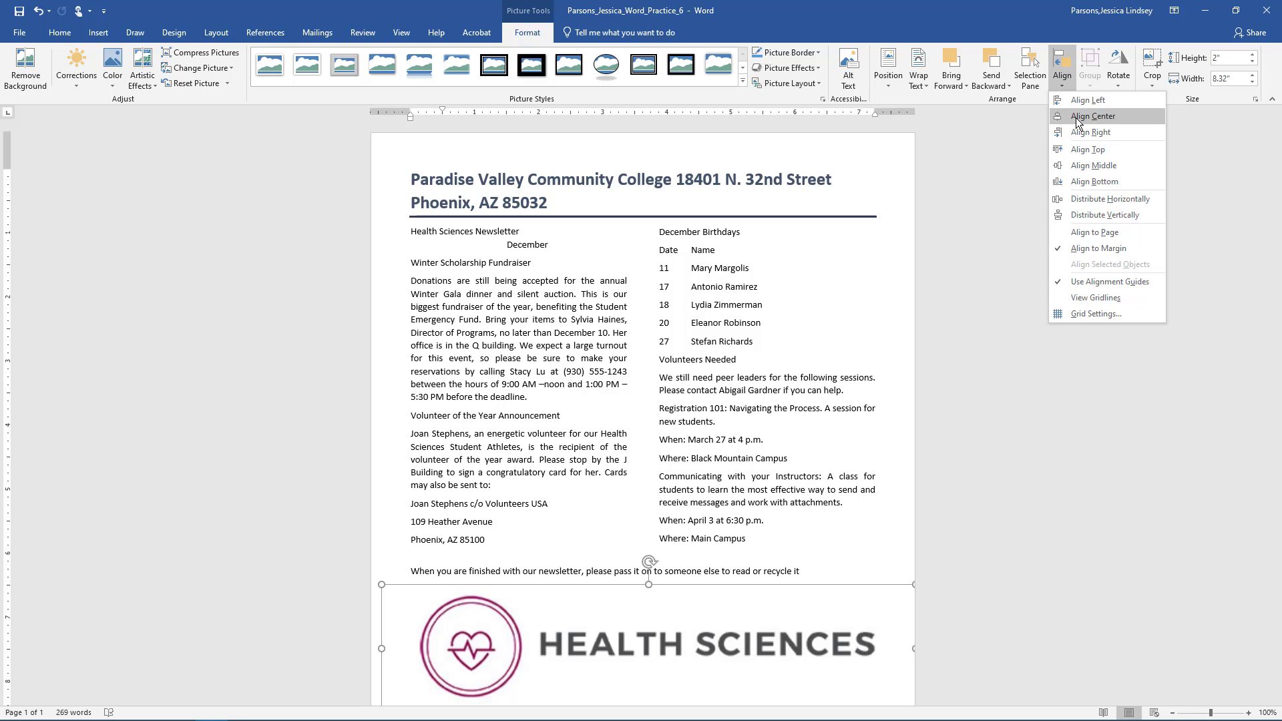
{"action": "left_click", "coordinate": [1076, 118]}
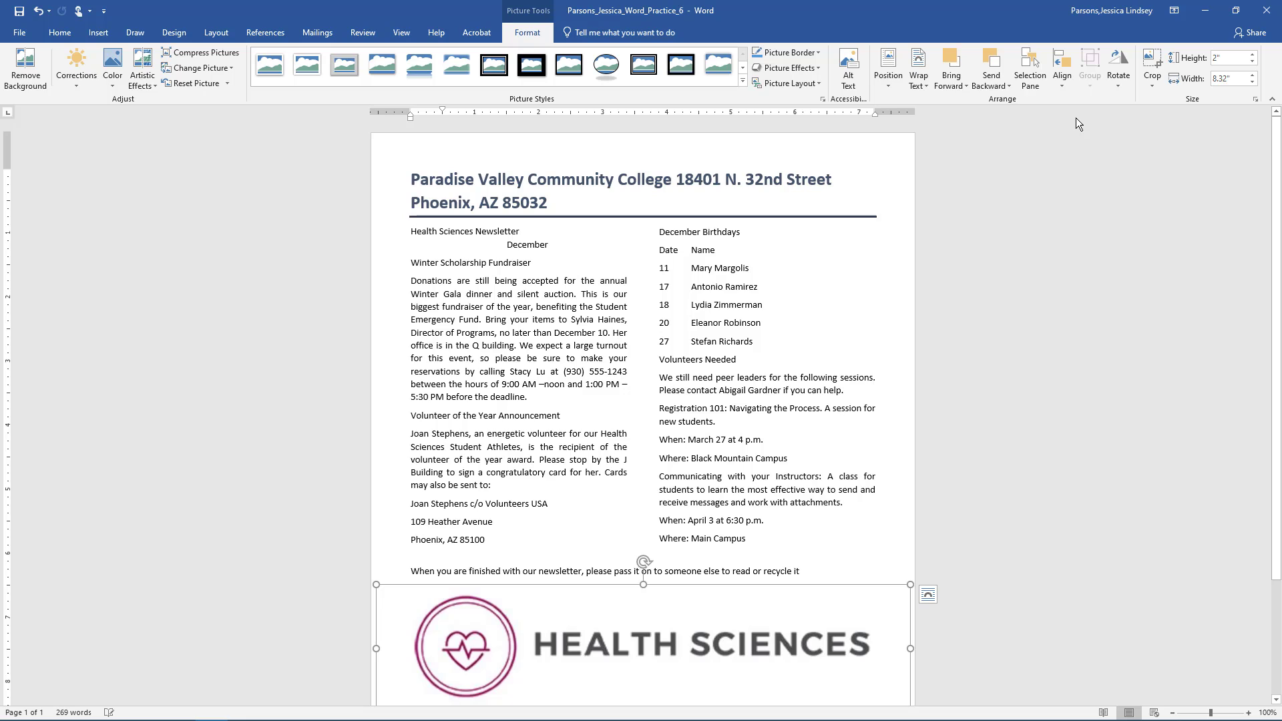
{"action": "left_click", "coordinate": [1062, 79]}
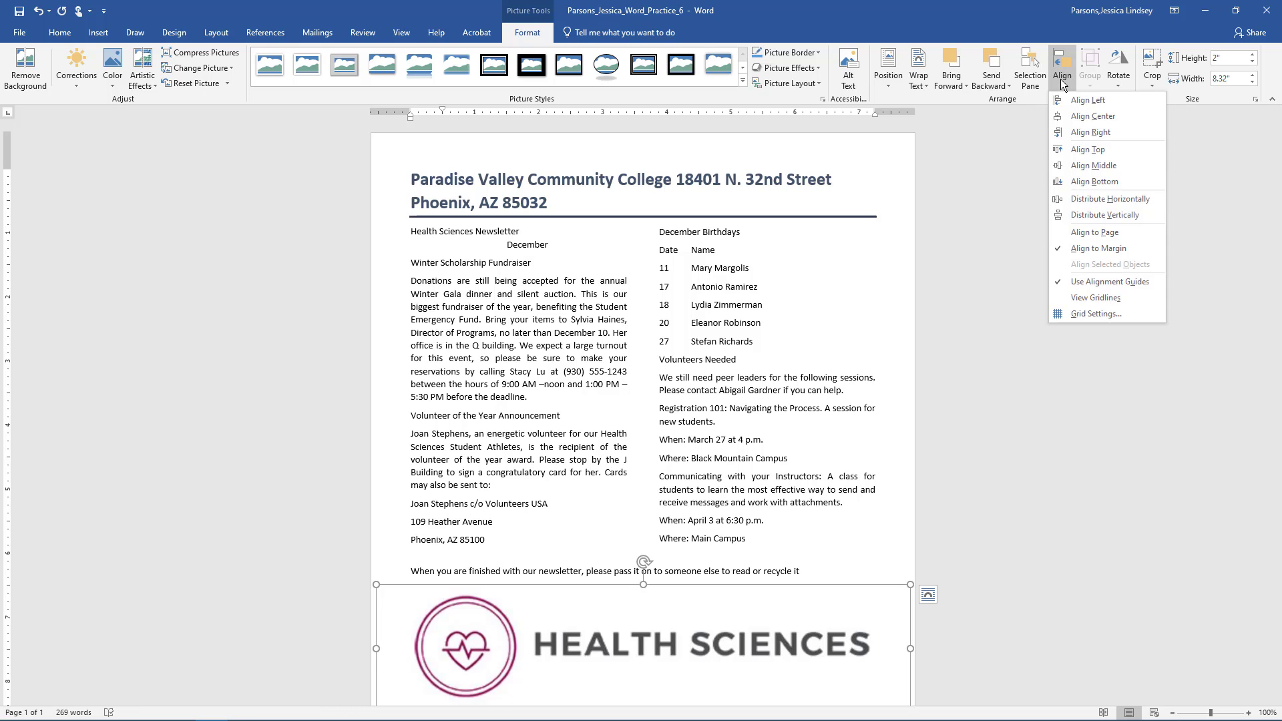
{"action": "left_click", "coordinate": [1079, 183]}
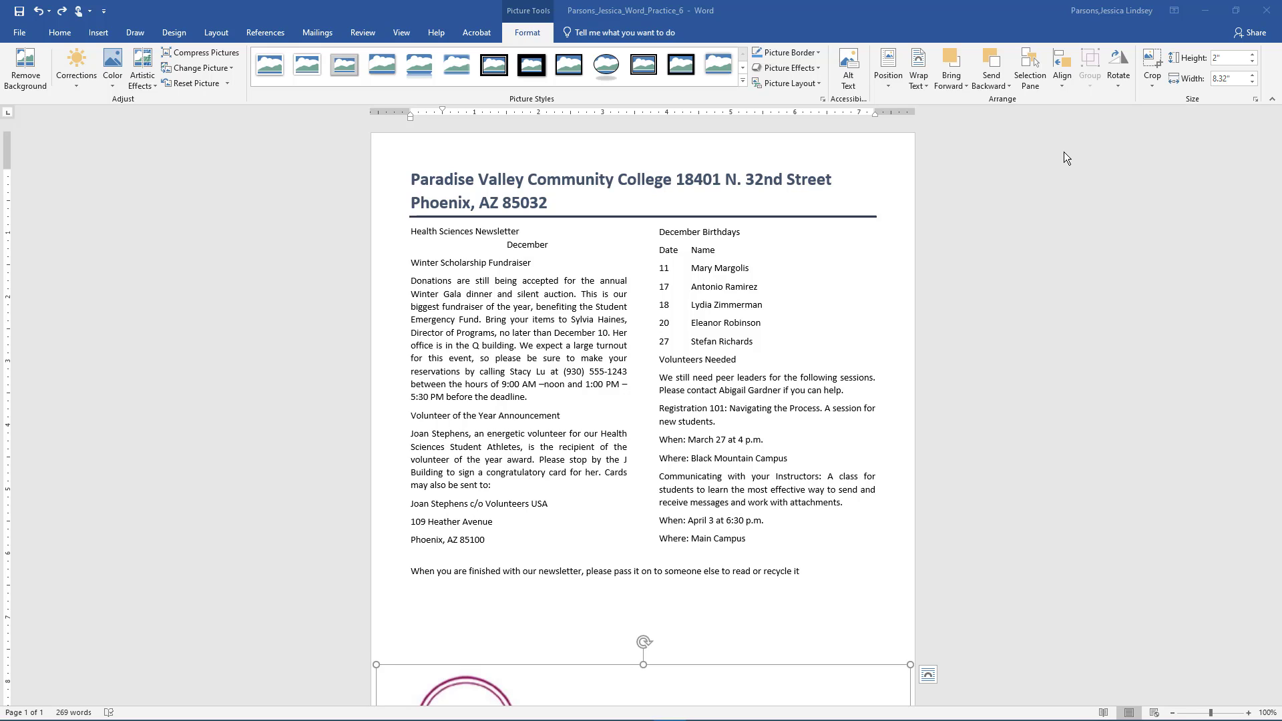
- Crop the picture's right side to remove the HEALTH SCIENCES lettering, leaving the 2.29"-wide heart emblem
{"action": "left_click", "coordinate": [1153, 82]}
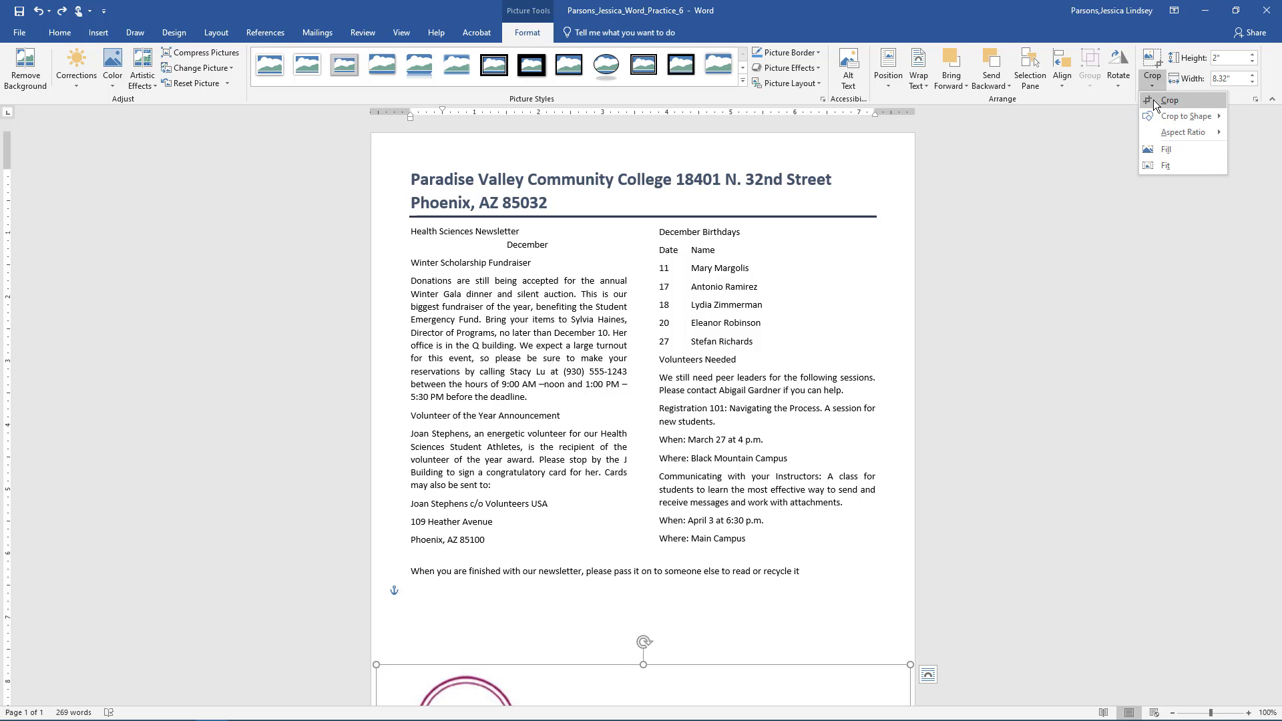
{"action": "left_click", "coordinate": [1154, 102]}
{"action": "scroll", "coordinate": [1025, 405], "scroll_direction": "down", "scroll_amount": 3}
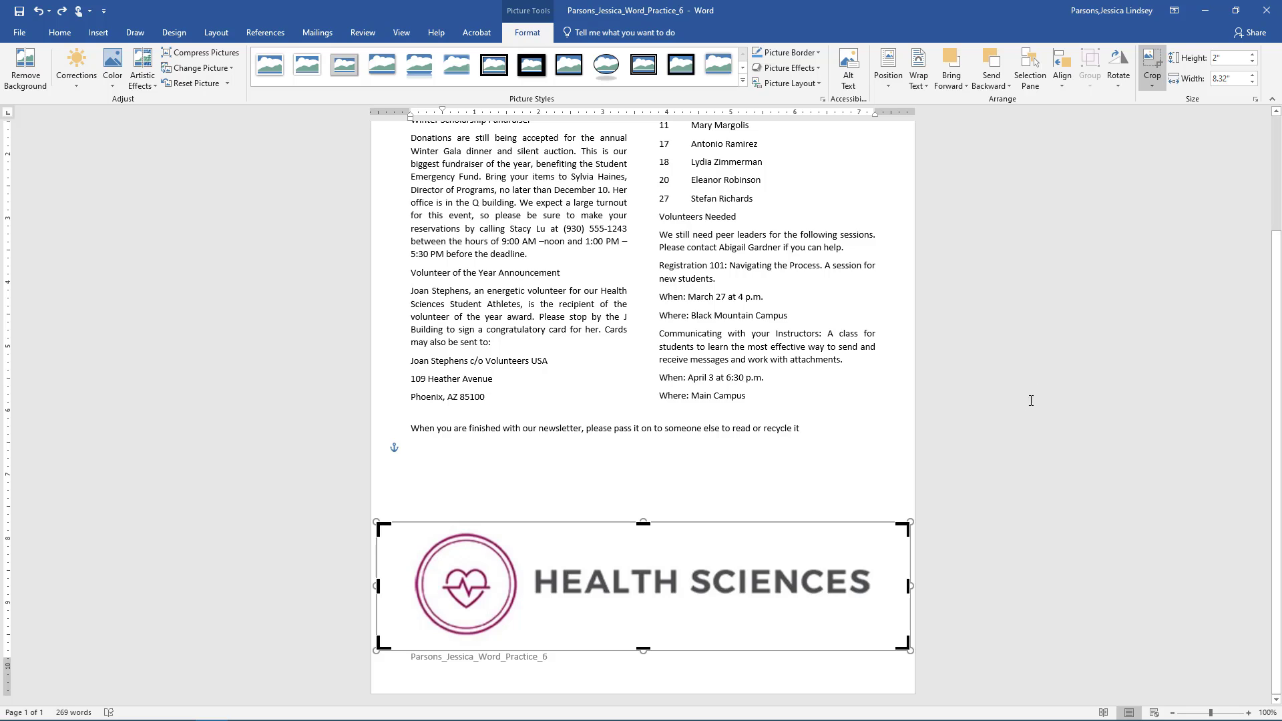
{"action": "left_click_drag", "start_coordinate": [908, 585], "coordinate": [584, 585]}
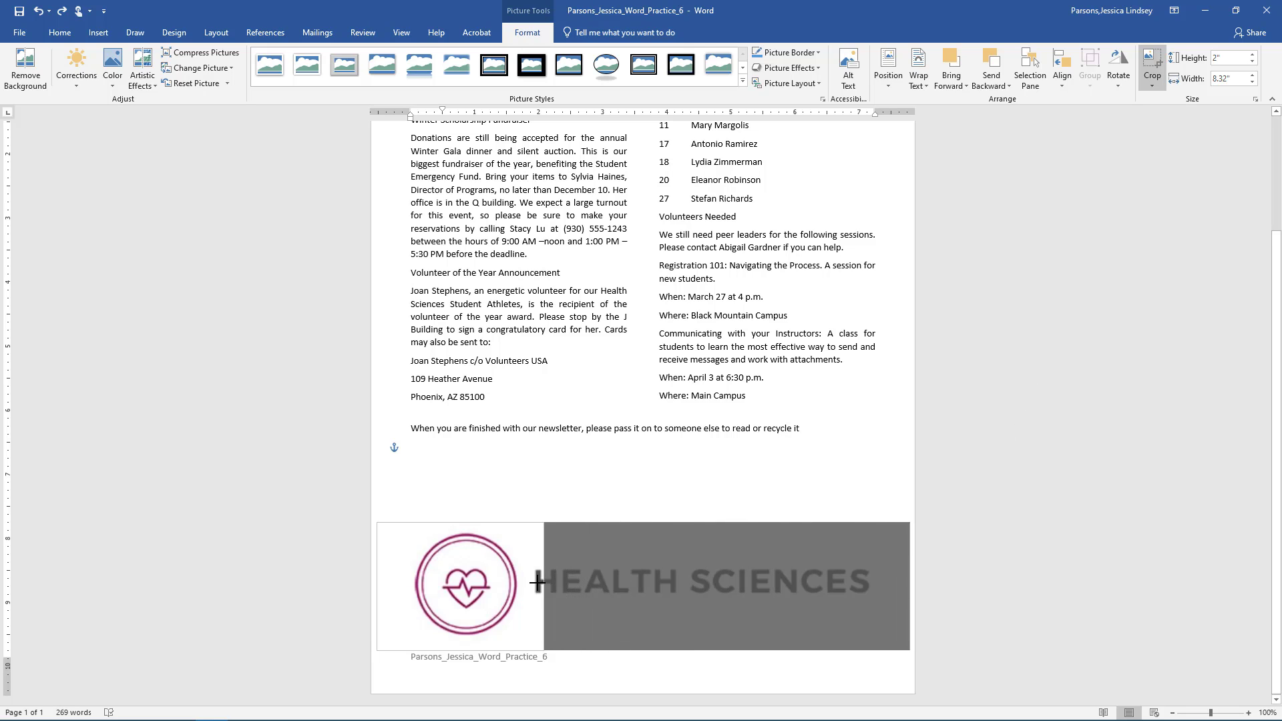
{"action": "left_click_drag", "start_coordinate": [534, 582], "coordinate": [523, 582]}
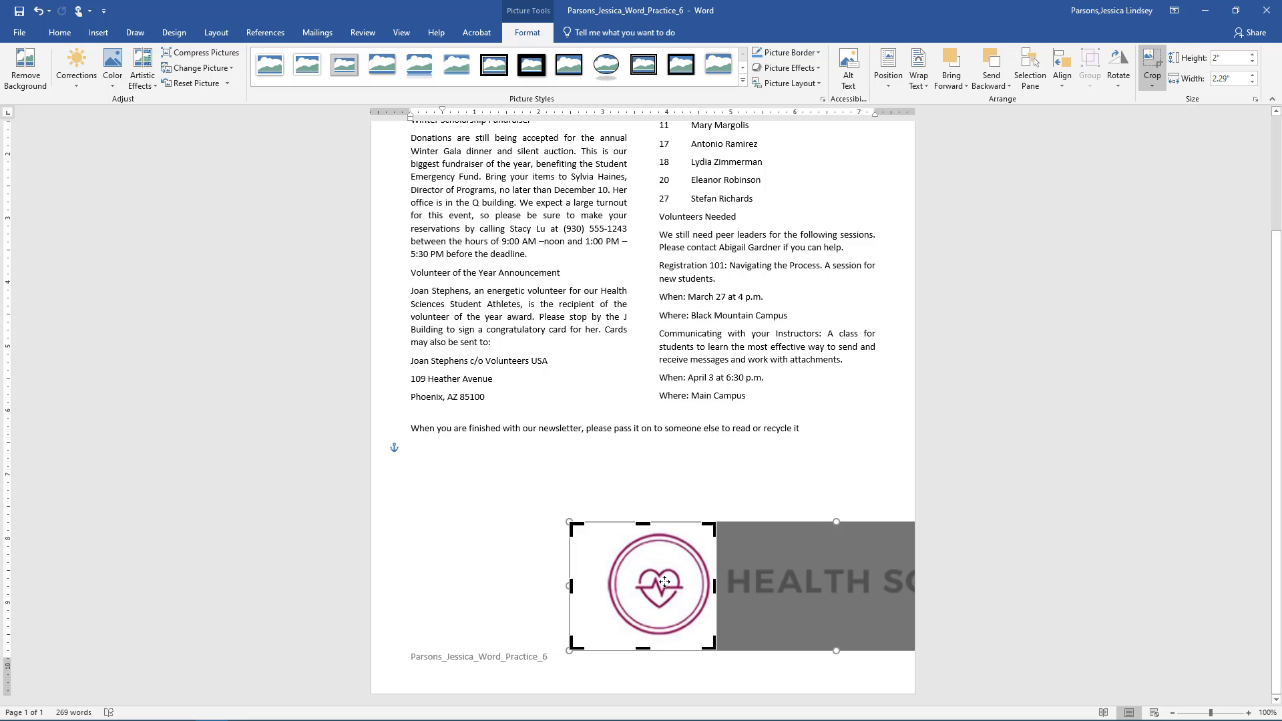
- Apply the crop and give the heart emblem Square text wrapping
{"action": "key", "text": "Escape"}
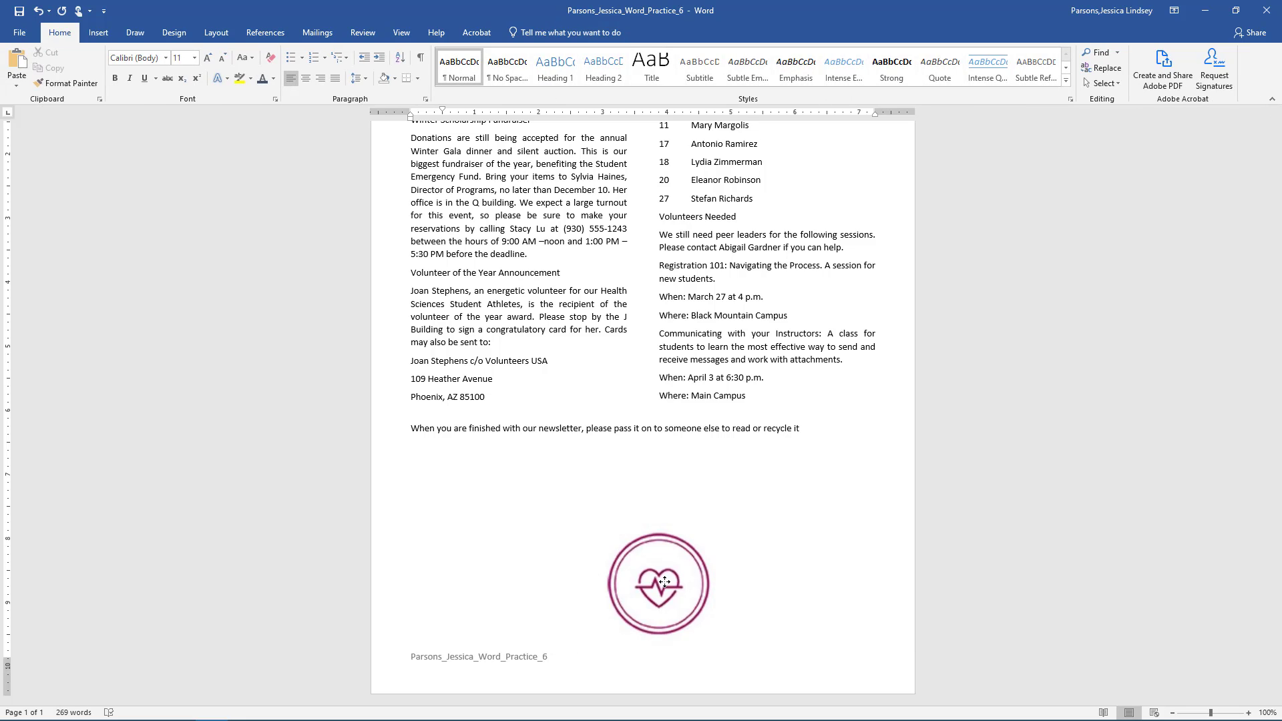
{"action": "left_click", "coordinate": [664, 581]}
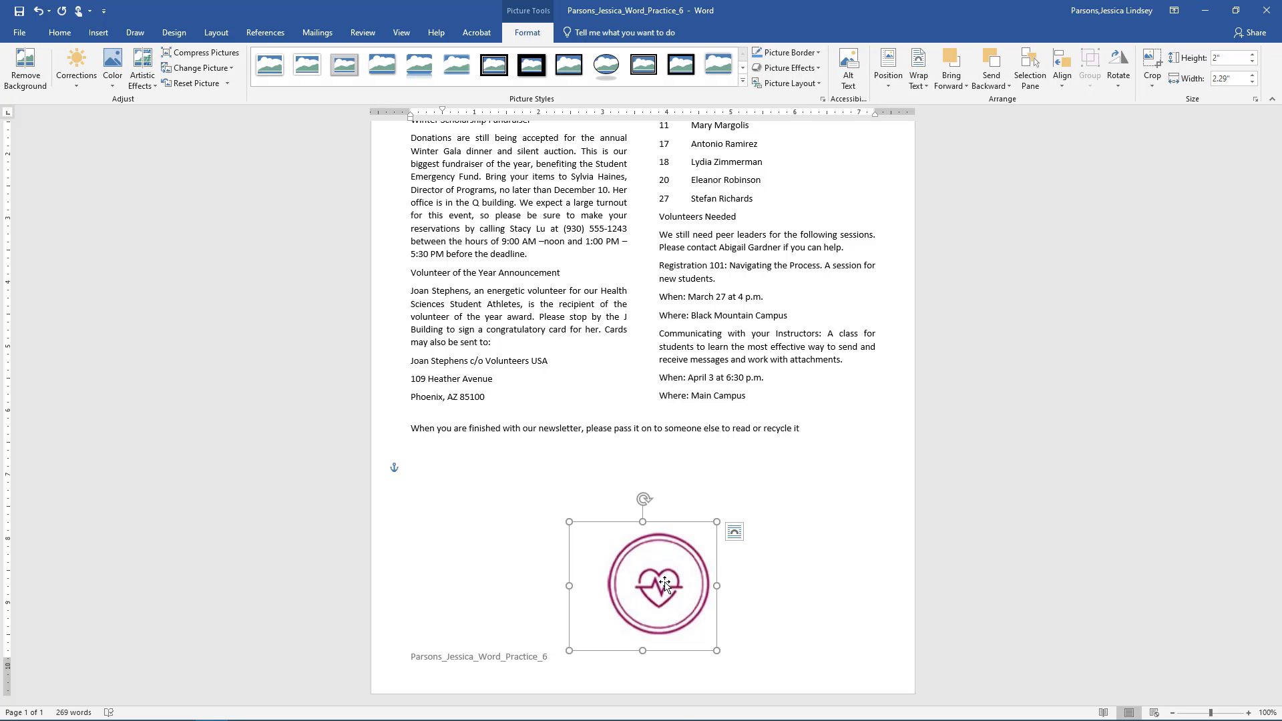
{"action": "left_click", "coordinate": [735, 533]}
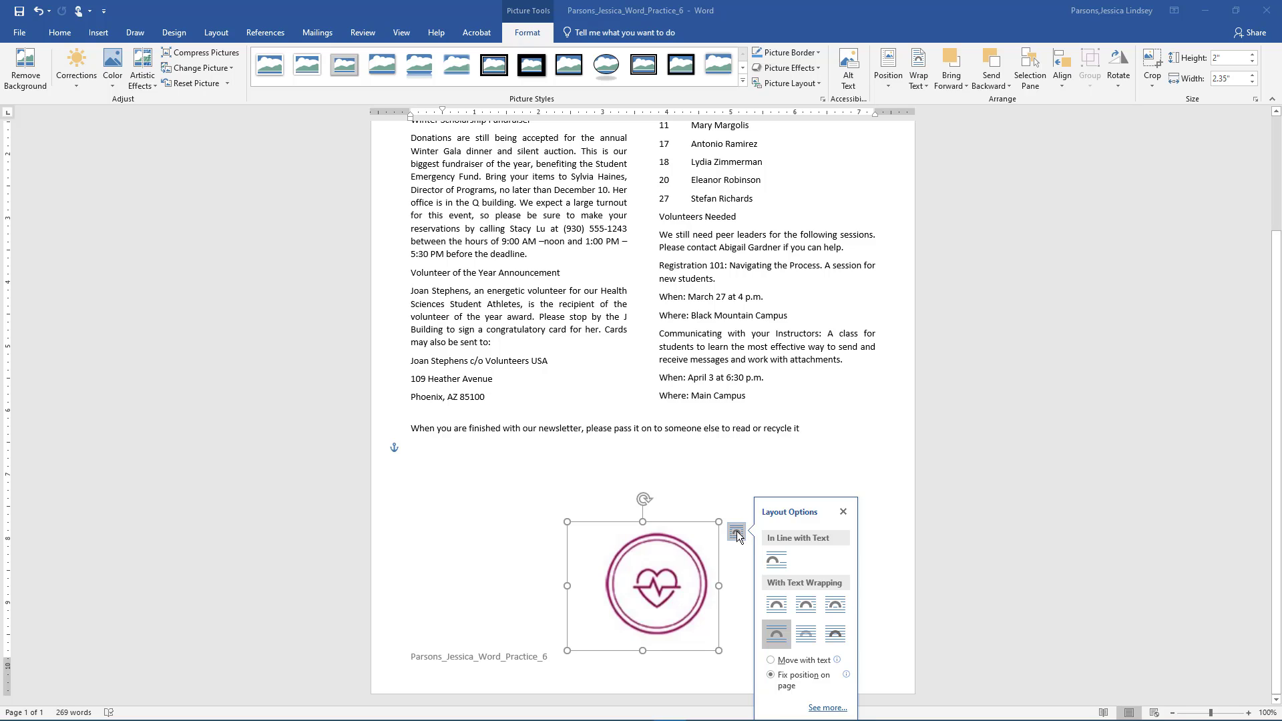
{"action": "left_click", "coordinate": [781, 607]}
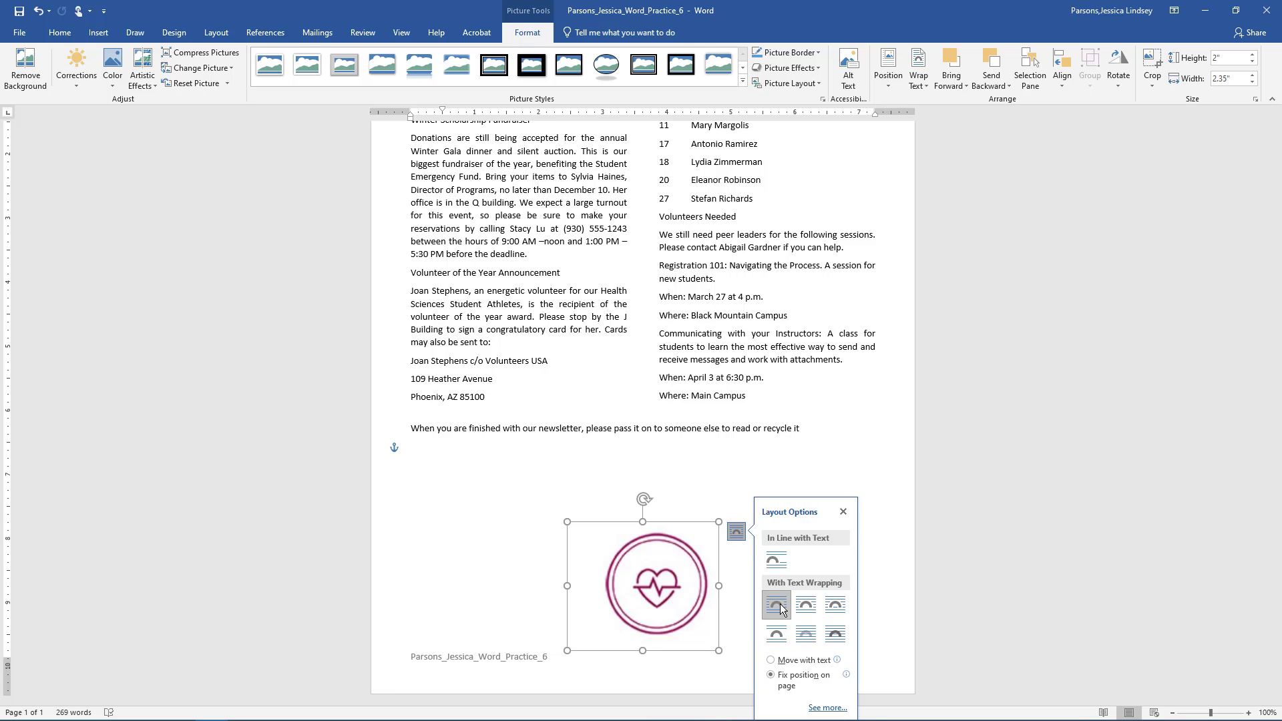
- In the Layout dialog, lock the emblem's anchor and center it horizontally relative to the Page
{"action": "left_click", "coordinate": [826, 708]}
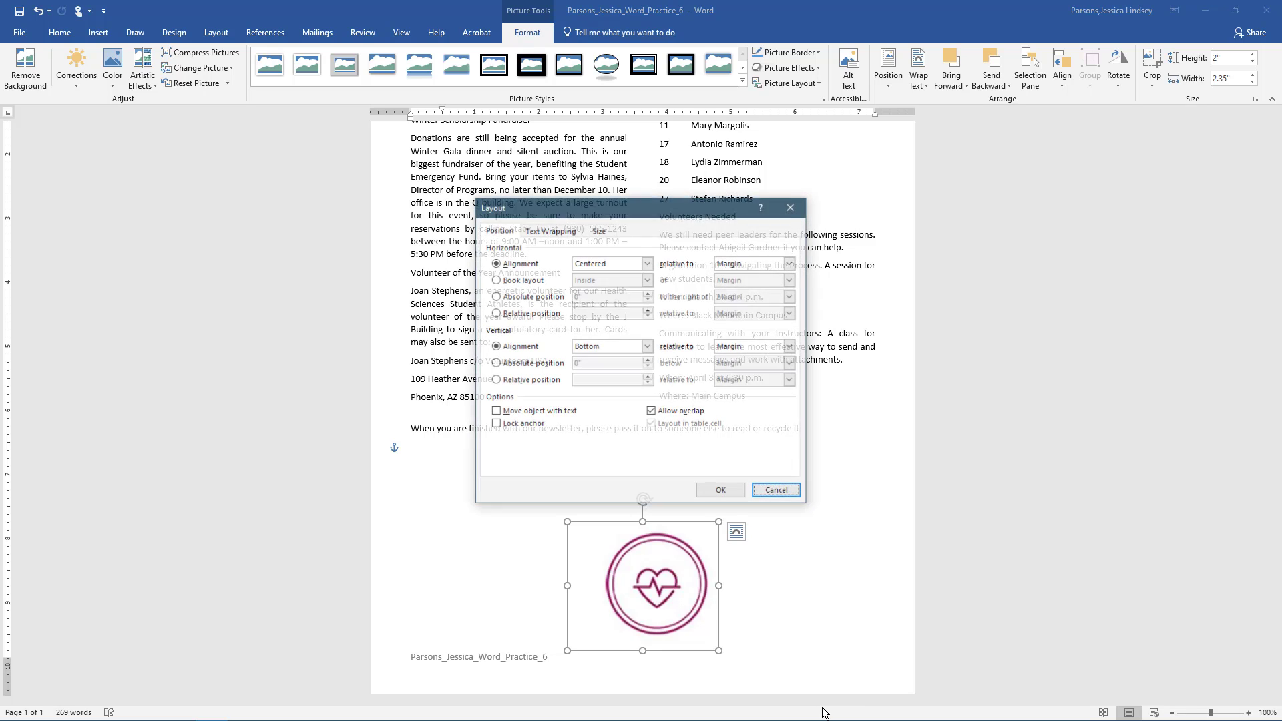
{"action": "left_click", "coordinate": [496, 425]}
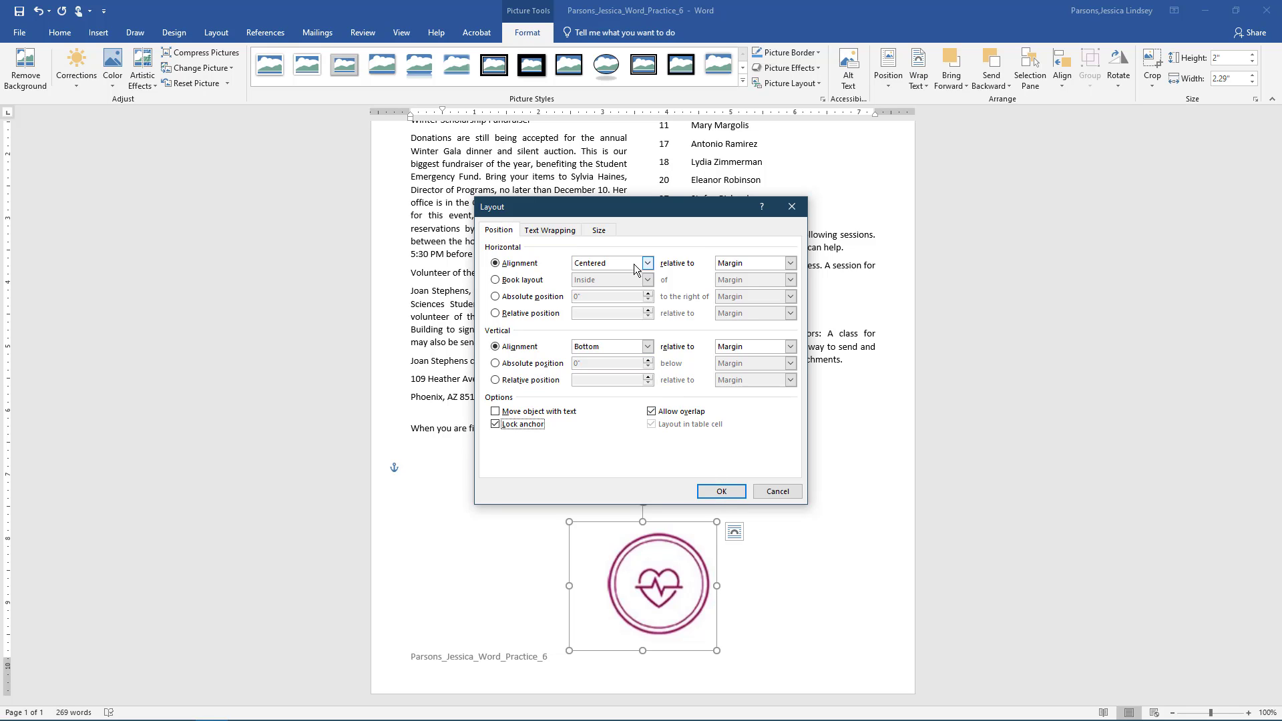
{"action": "left_click", "coordinate": [790, 263]}
{"action": "left_click", "coordinate": [735, 285]}
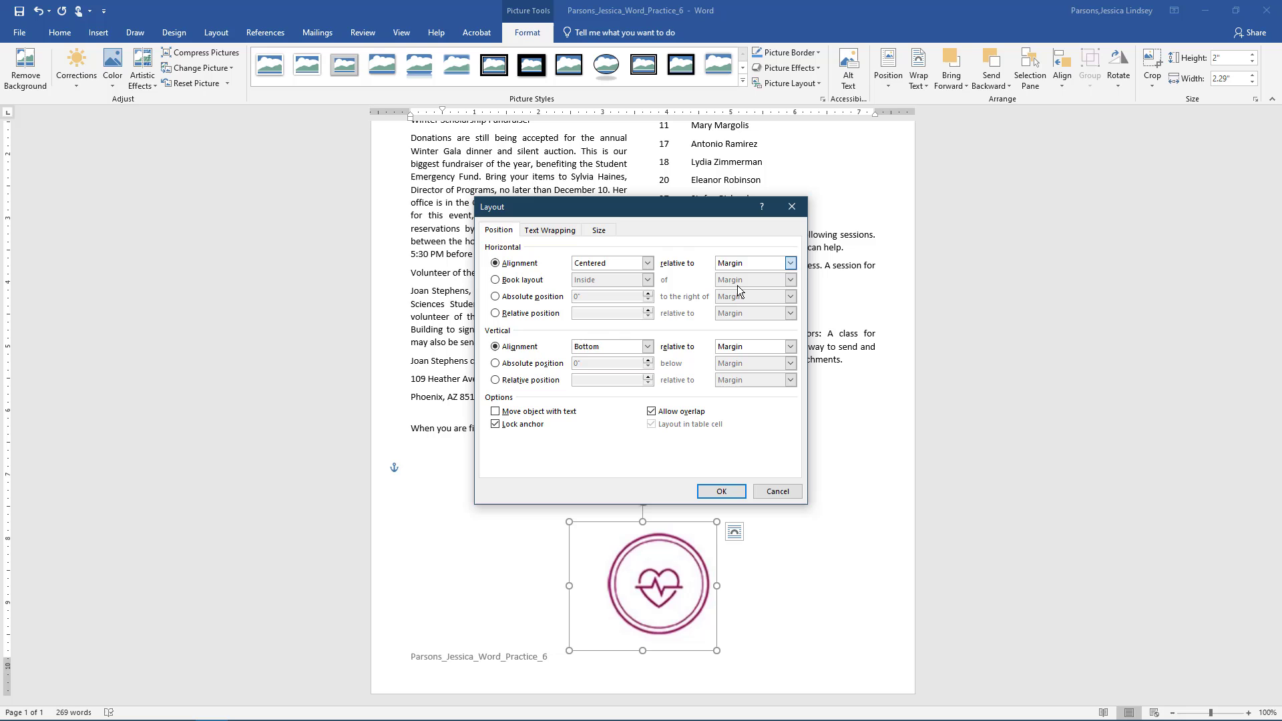
{"action": "left_click", "coordinate": [721, 492]}
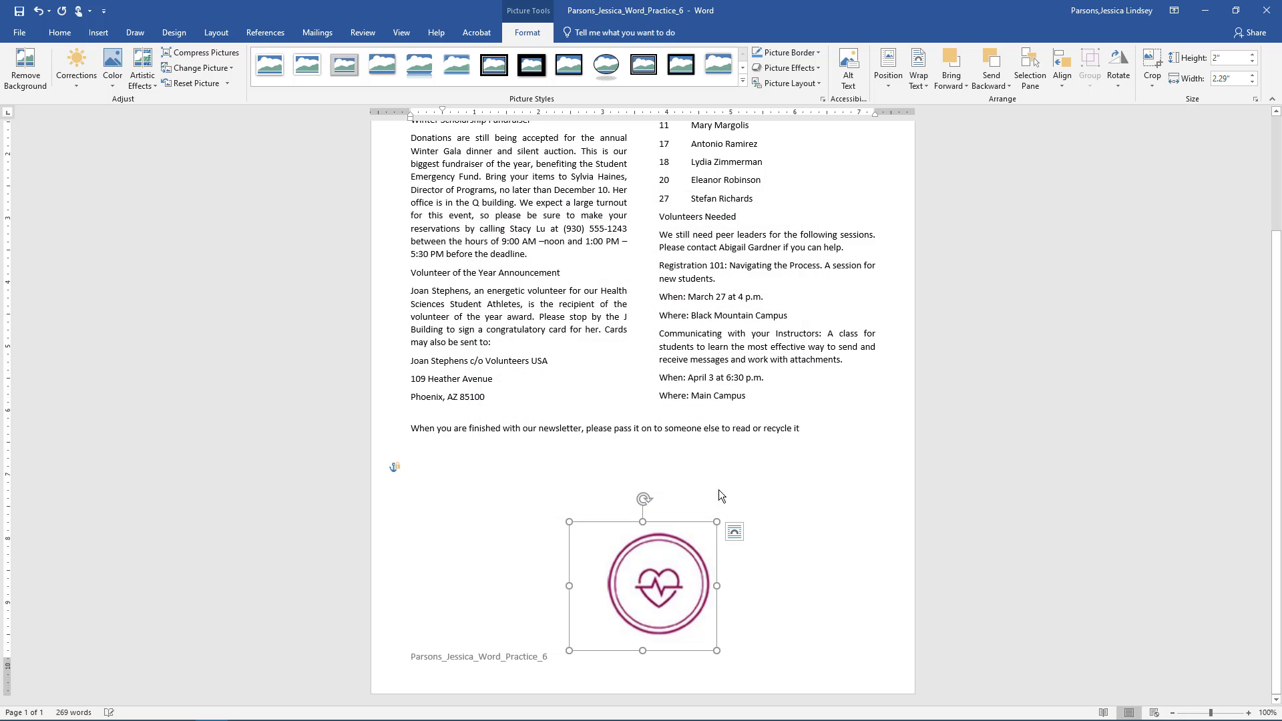
- Zoom in on the heart emblem and apply Sharpen 50% from Corrections
{"action": "left_click", "coordinate": [1248, 713]}
{"action": "left_click", "coordinate": [1249, 713]}
{"action": "left_click", "coordinate": [1248, 713]}
{"action": "left_click", "coordinate": [1249, 713]}
{"action": "left_click", "coordinate": [1249, 713]}
{"action": "left_click", "coordinate": [1248, 713]}
{"action": "left_click", "coordinate": [1248, 713]}
{"action": "left_click", "coordinate": [1248, 713]}
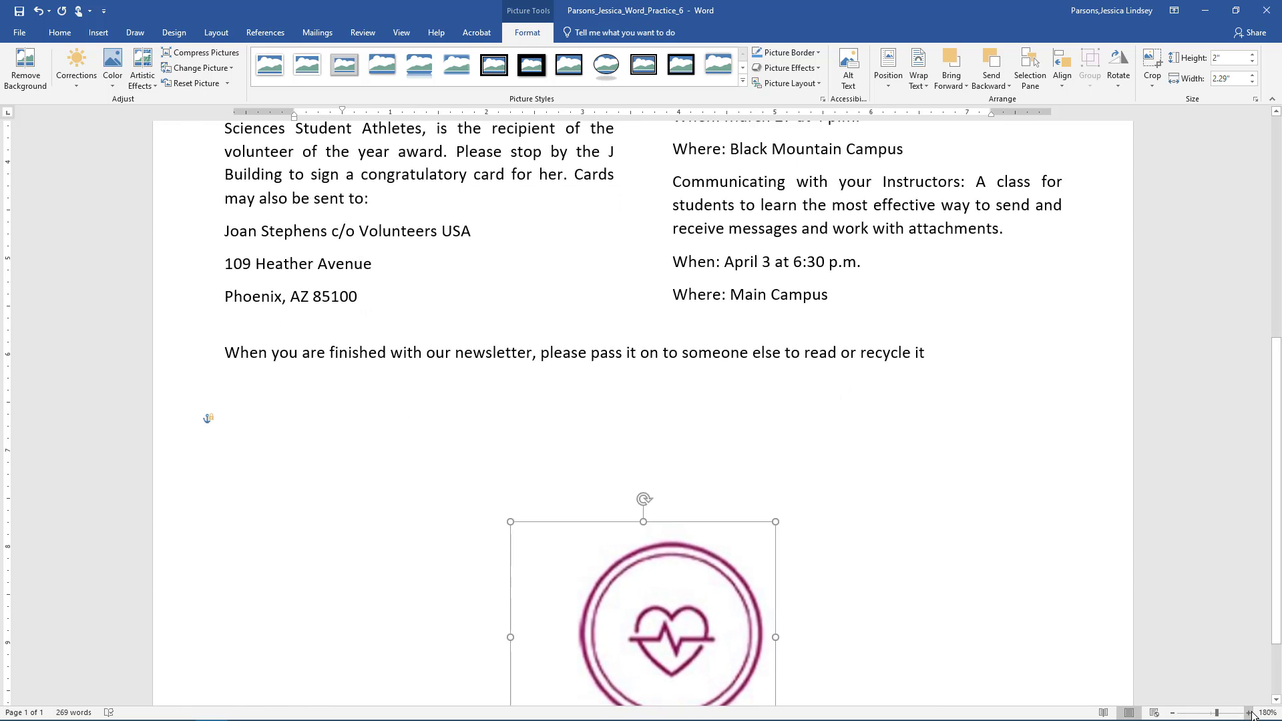
{"action": "left_click", "coordinate": [1249, 713]}
{"action": "left_click", "coordinate": [1248, 713]}
{"action": "scroll", "coordinate": [1135, 588], "scroll_direction": "down", "scroll_amount": 1}
{"action": "scroll", "coordinate": [1135, 588], "scroll_direction": "down", "scroll_amount": 2}
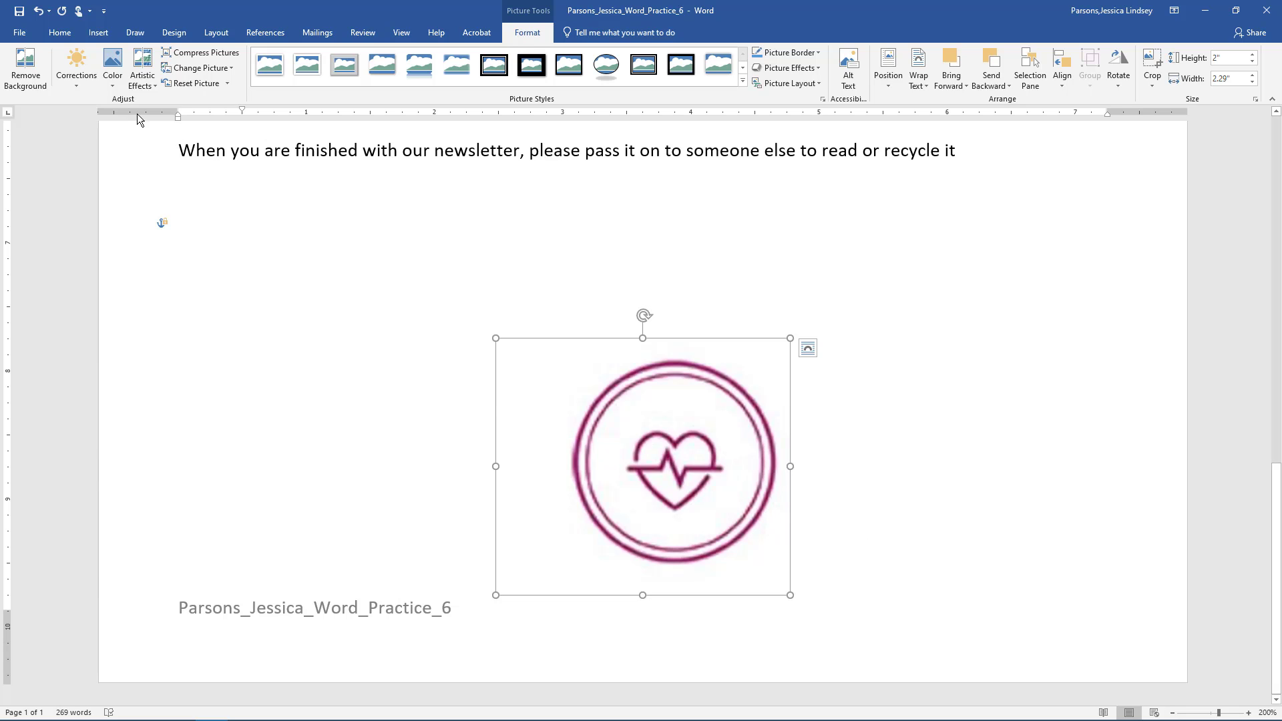
{"action": "left_click", "coordinate": [76, 79]}
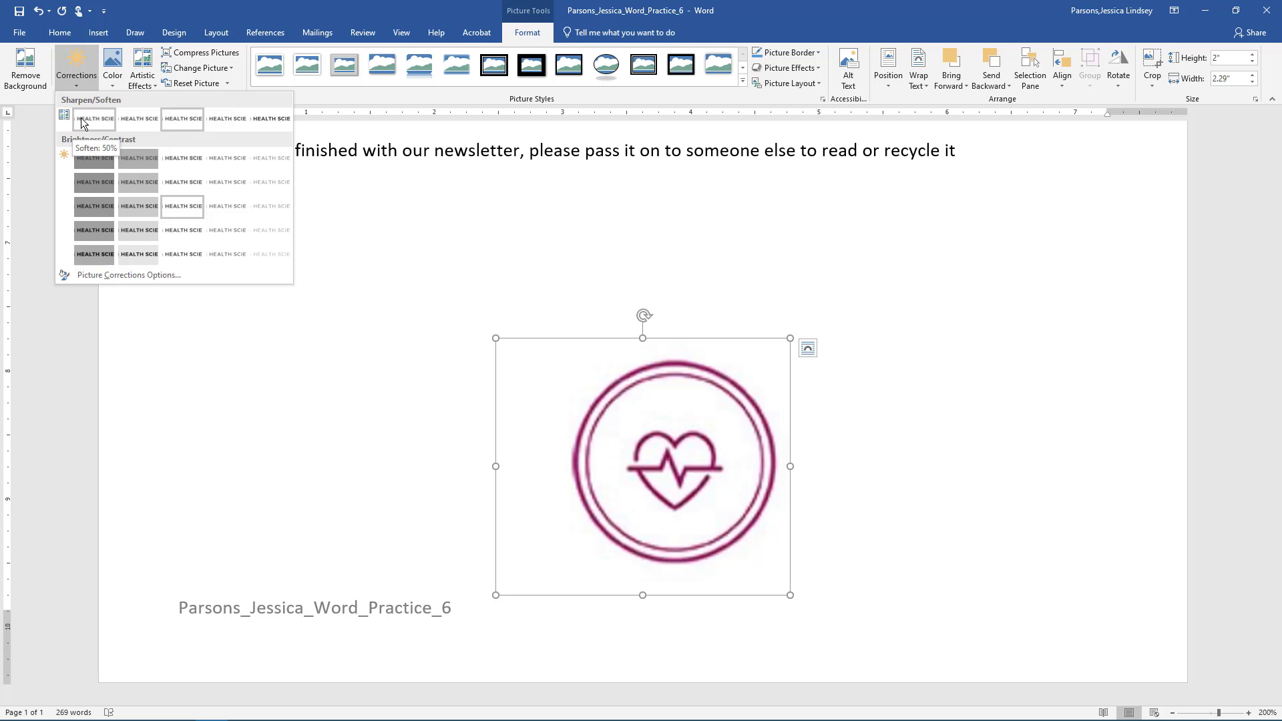
{"action": "left_click", "coordinate": [262, 119]}
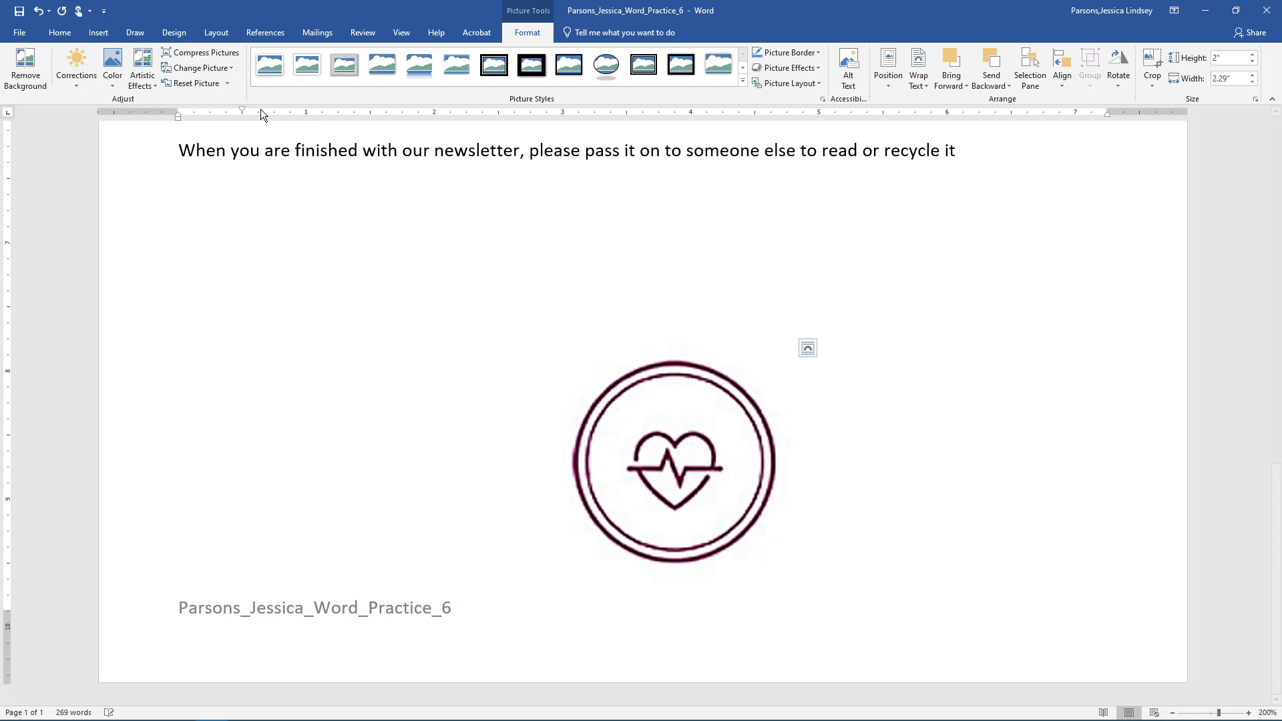
- Give the emblem the highest colour saturation, then Brightness +20% Contrast +20%, and zoom back out
{"action": "left_click", "coordinate": [113, 77]}
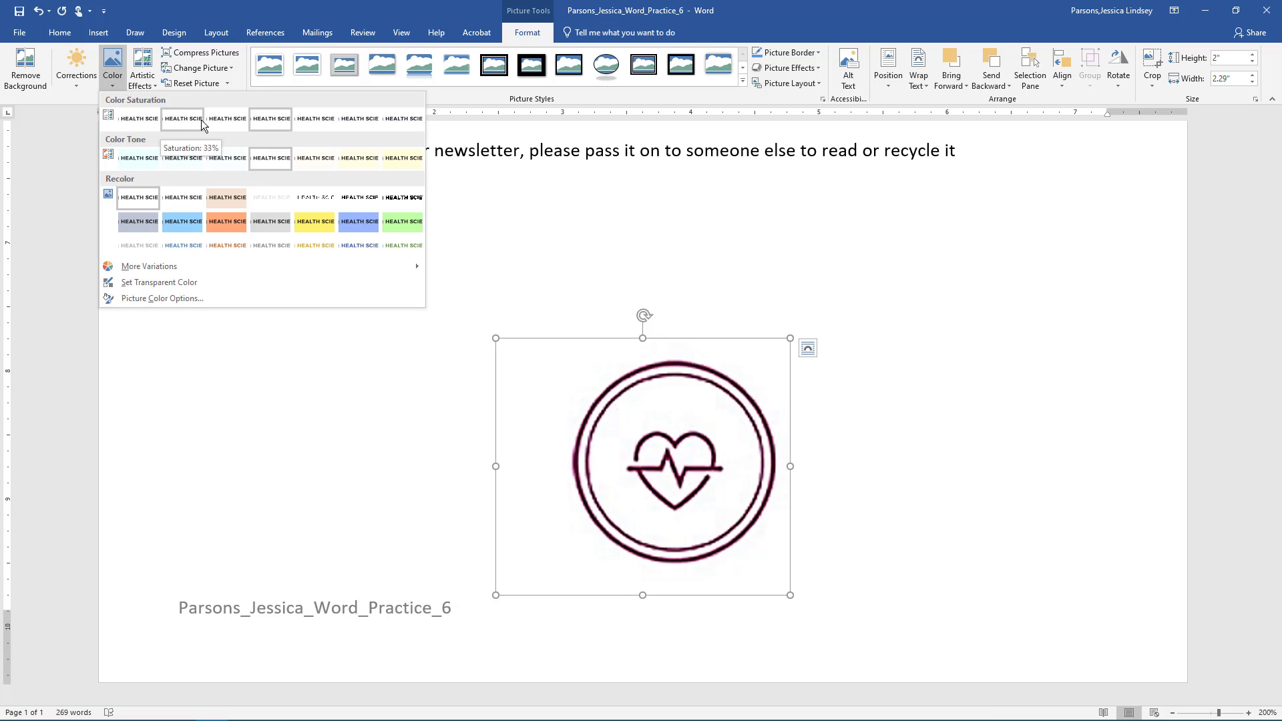
{"action": "left_click", "coordinate": [398, 124]}
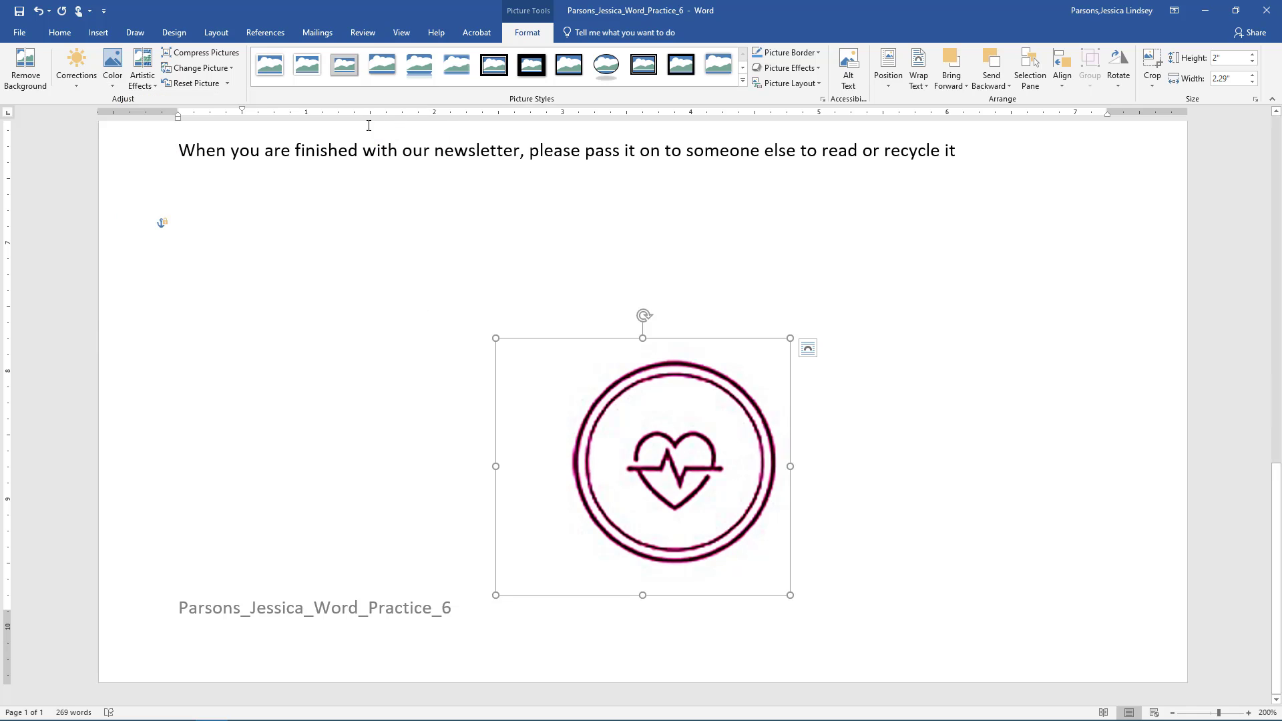
{"action": "left_click", "coordinate": [73, 79]}
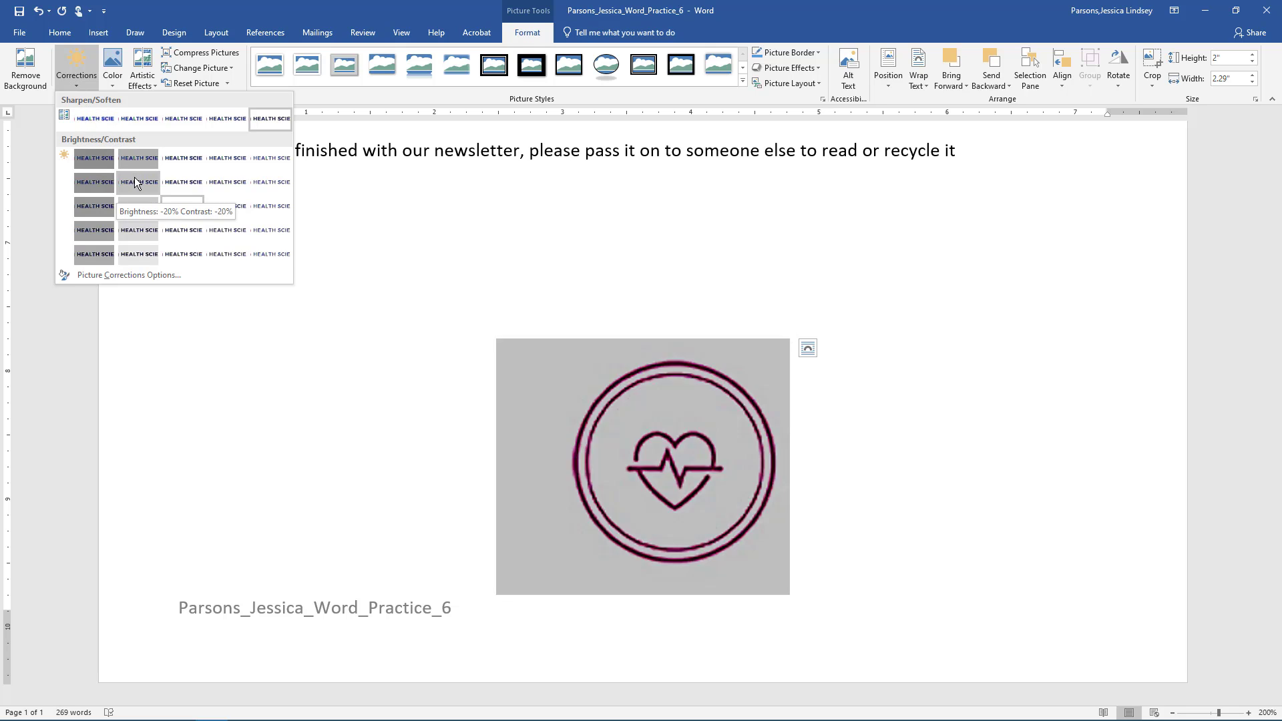
{"action": "left_click", "coordinate": [230, 230]}
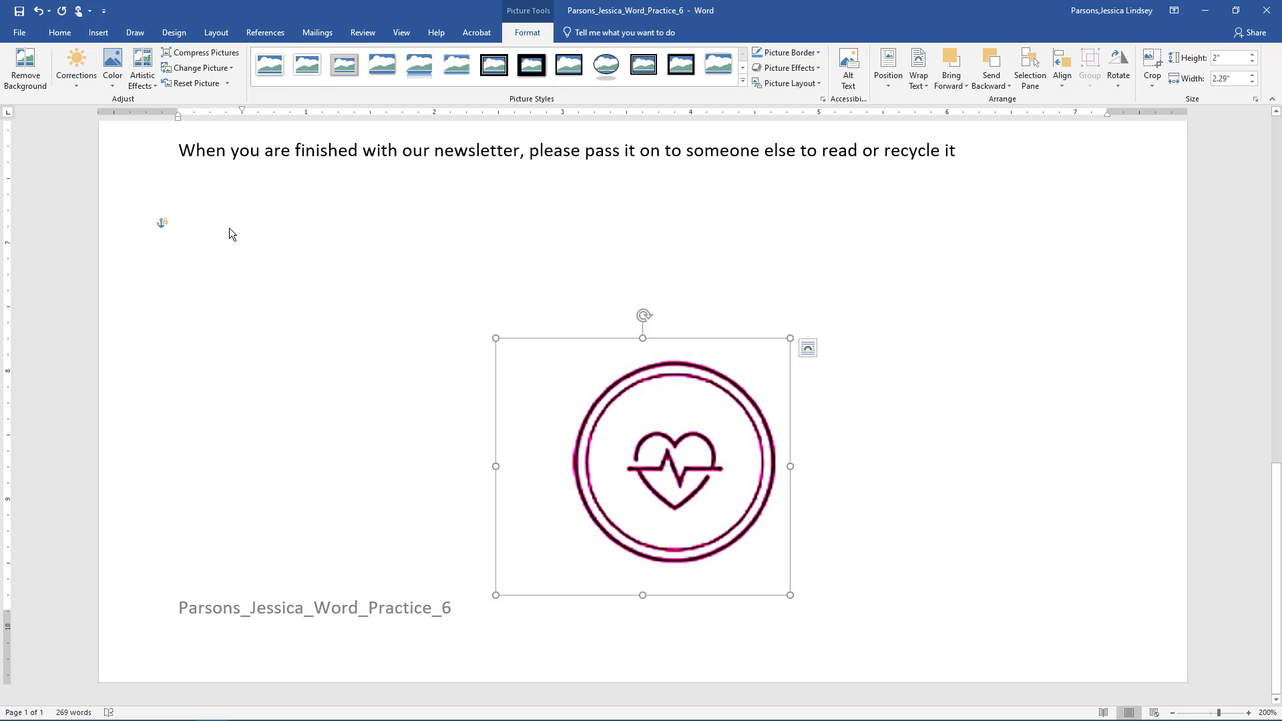
{"action": "left_click", "coordinate": [1172, 713]}
{"action": "left_click", "coordinate": [1172, 713]}
{"action": "left_click", "coordinate": [1172, 713]}
{"action": "left_click", "coordinate": [1172, 713]}
{"action": "left_click", "coordinate": [1172, 713]}
{"action": "left_click", "coordinate": [1172, 713]}
{"action": "left_click", "coordinate": [1172, 713]}
{"action": "left_click", "coordinate": [1172, 713]}
{"action": "left_click", "coordinate": [1172, 713]}
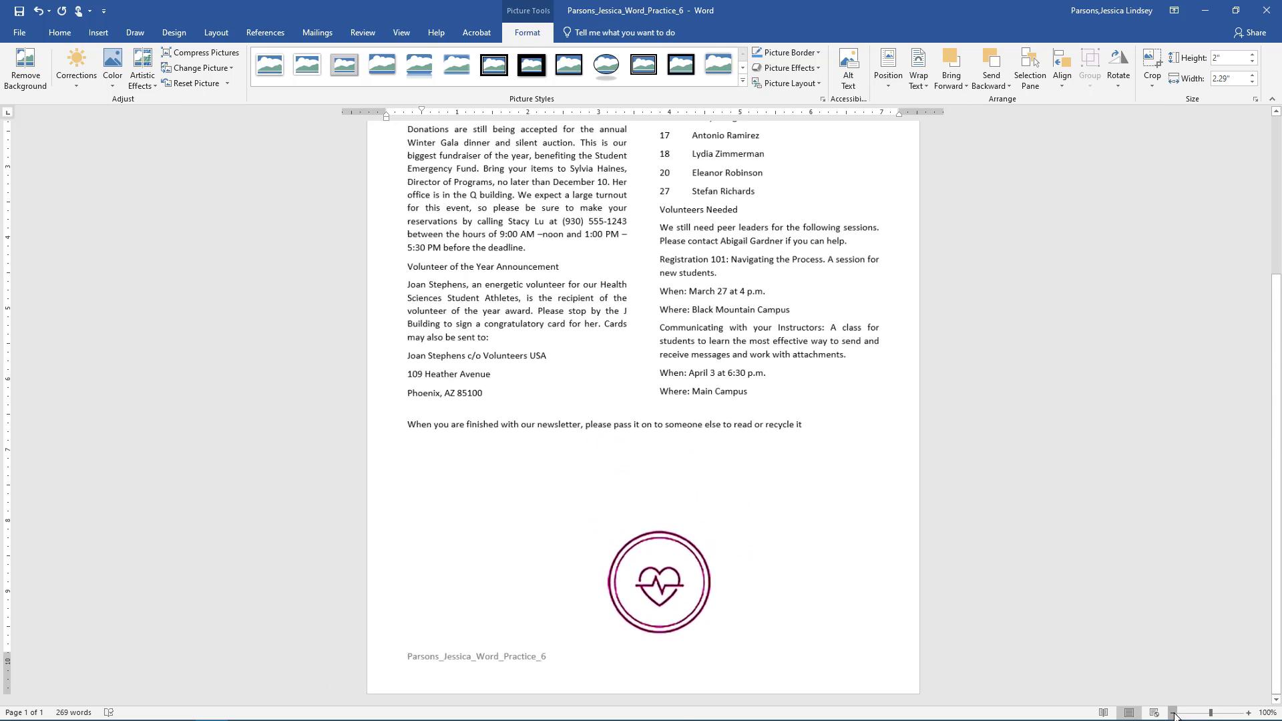
{"action": "left_click", "coordinate": [1173, 713]}
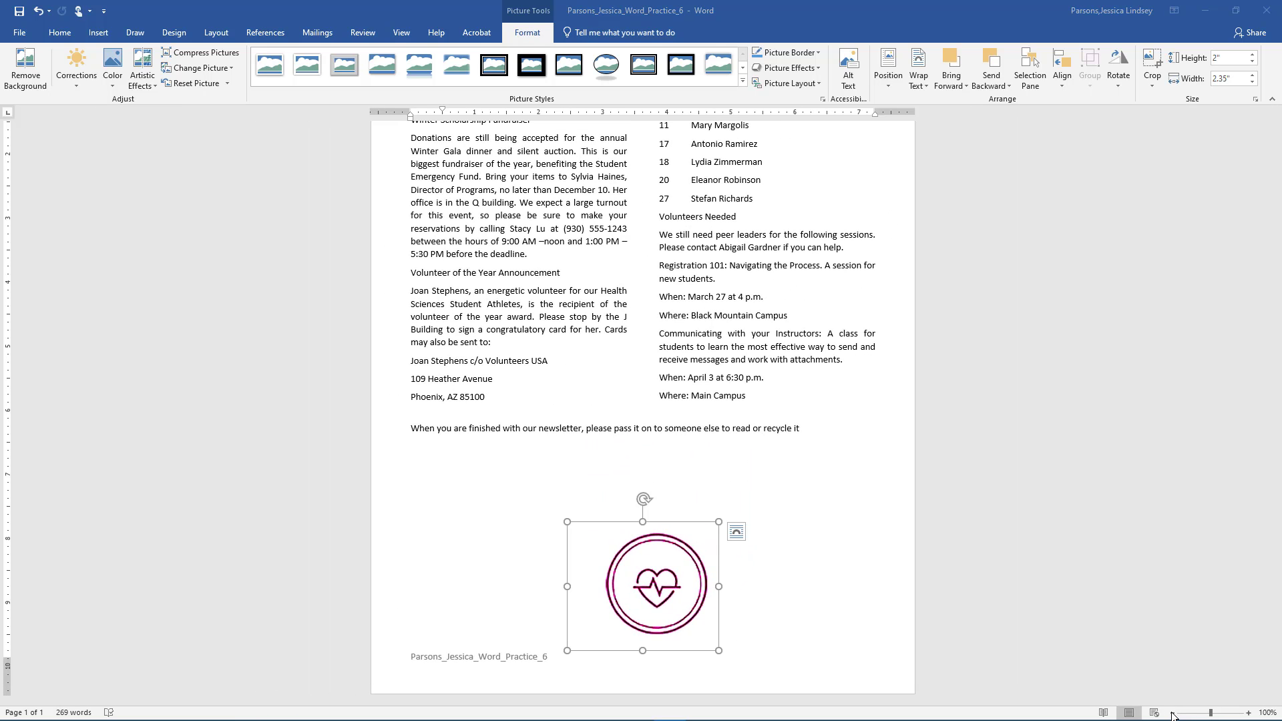
- Unlock aspect ratio, size the heart to 2.17 × 2.65 inches, and flip it horizontally
{"action": "left_click", "coordinate": [1254, 99]}
{"action": "left_click", "coordinate": [495, 406]}
{"action": "double_click", "coordinate": [541, 263]}
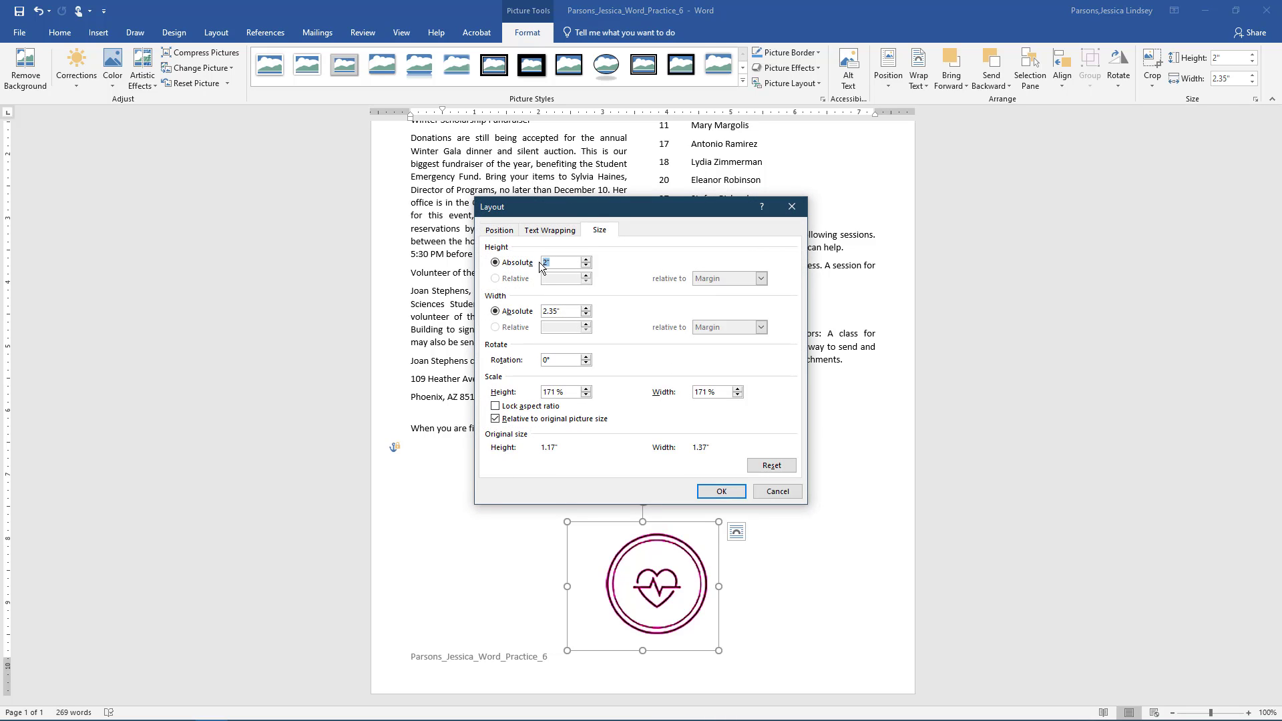
{"action": "type", "text": "2.17"}
{"action": "left_click", "coordinate": [571, 310]}
{"action": "key", "text": "Left"}
{"action": "key", "text": "Left"}
{"action": "key", "text": "BackSpace"}
{"action": "type", "text": "6"}
{"action": "left_click", "coordinate": [716, 489]}
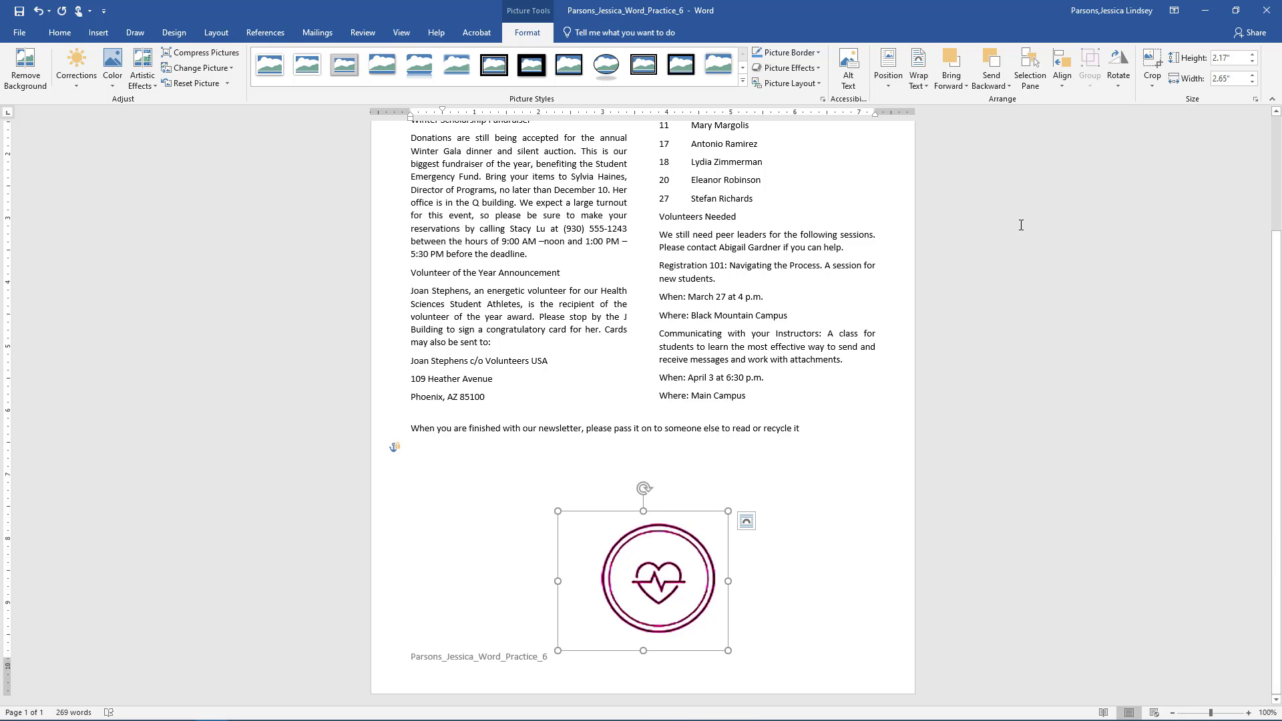
{"action": "left_click", "coordinate": [1119, 79]}
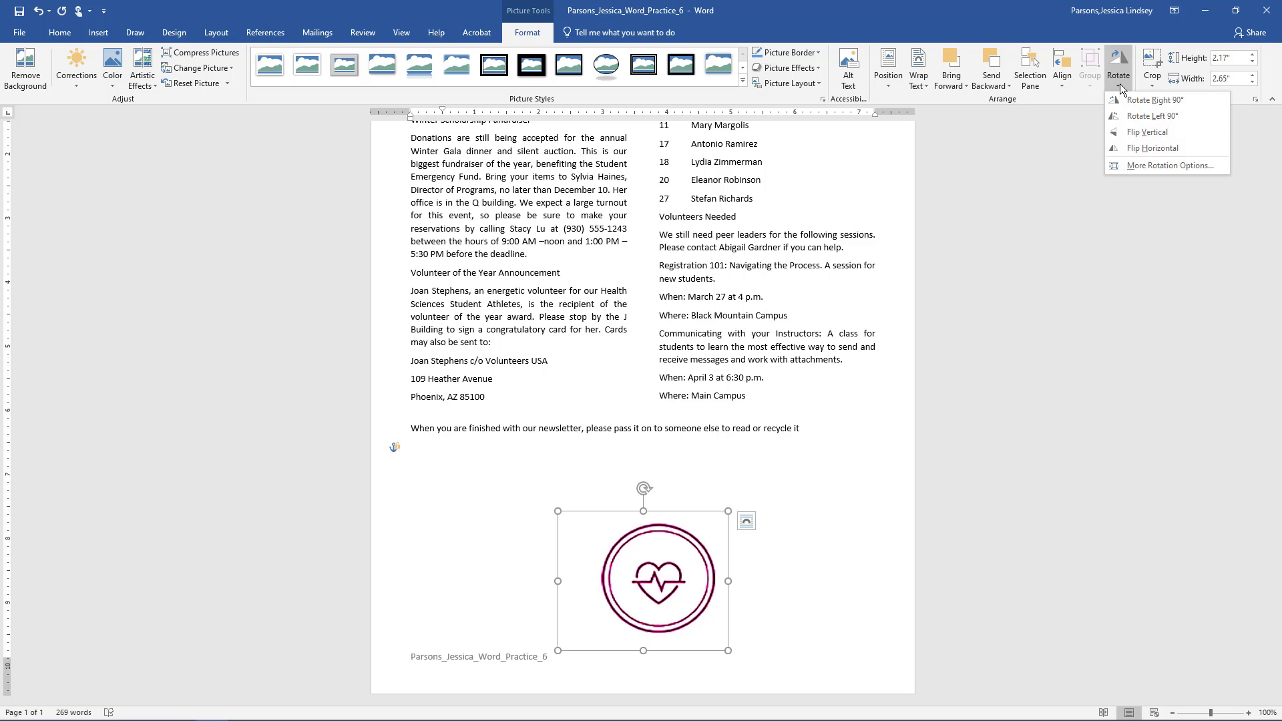
{"action": "left_click", "coordinate": [1127, 148]}
- Delete the word 'December' from the line under the Health Sciences Newsletter heading
{"action": "scroll", "coordinate": [1128, 148], "scroll_direction": "up", "scroll_amount": 3}
{"action": "scroll", "coordinate": [1129, 148], "scroll_direction": "up", "scroll_amount": 1}
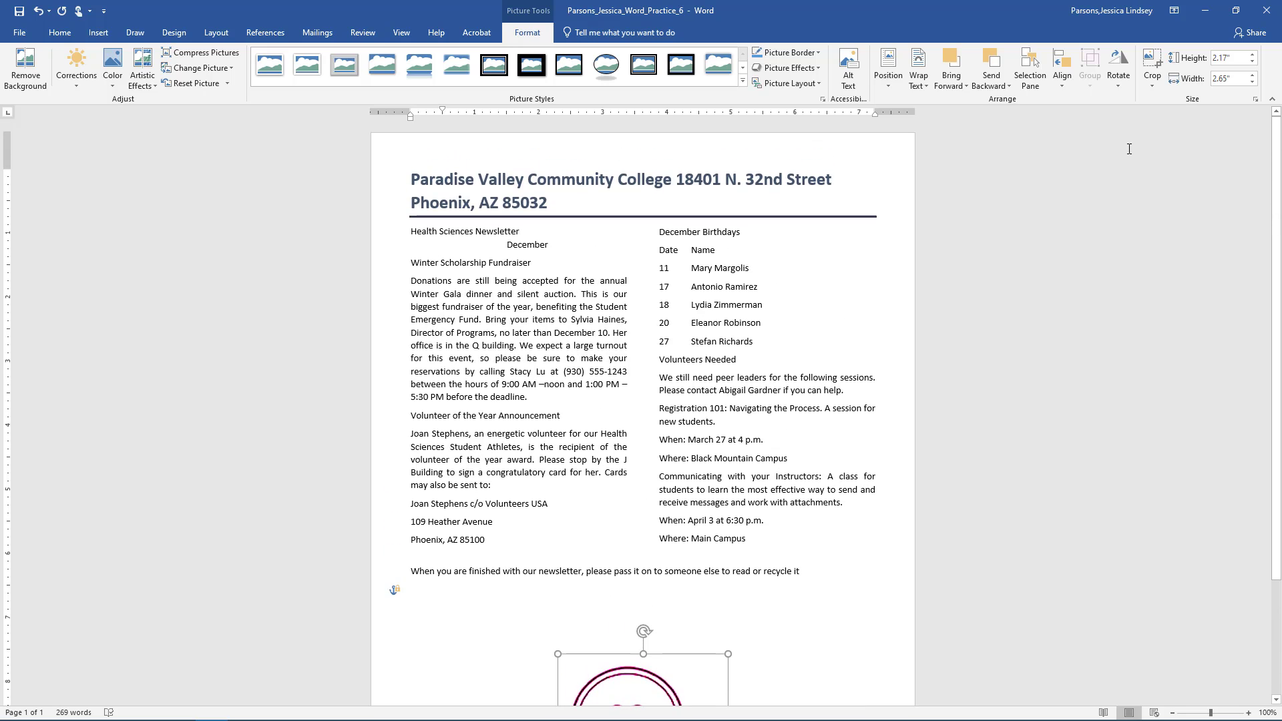
{"action": "left_click_drag", "start_coordinate": [576, 246], "coordinate": [494, 246]}
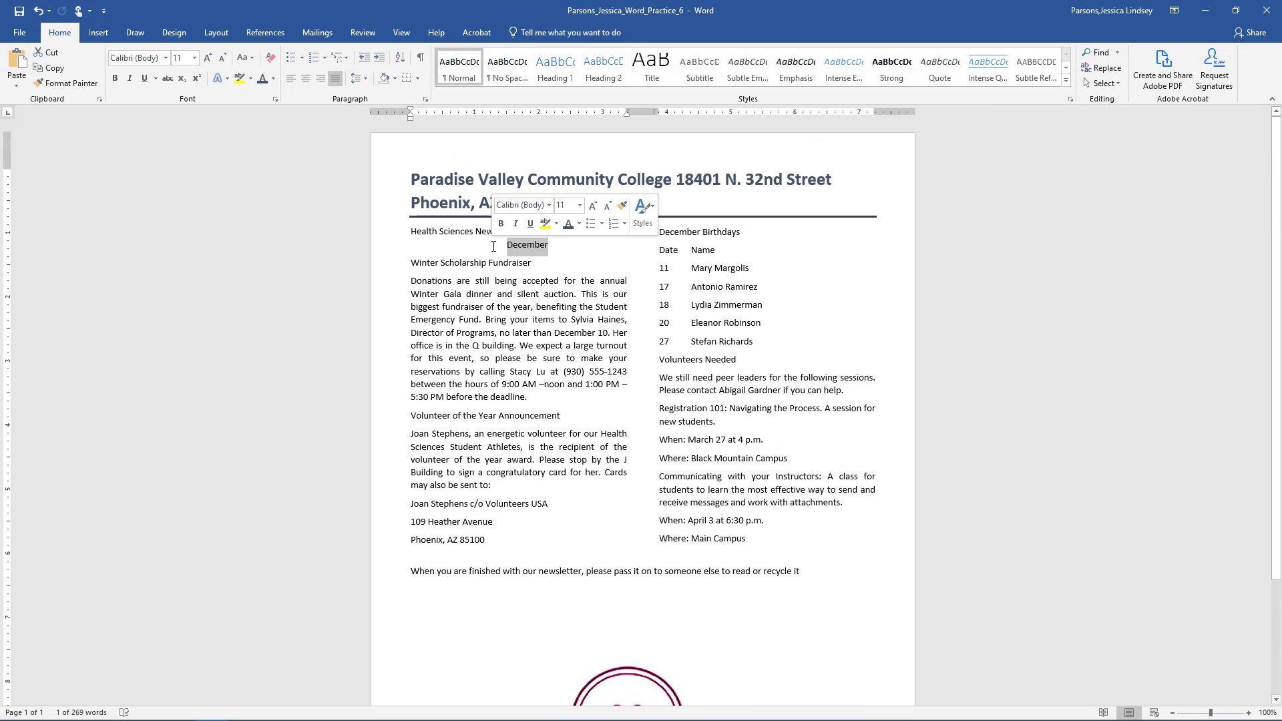
{"action": "key", "text": "Delete"}
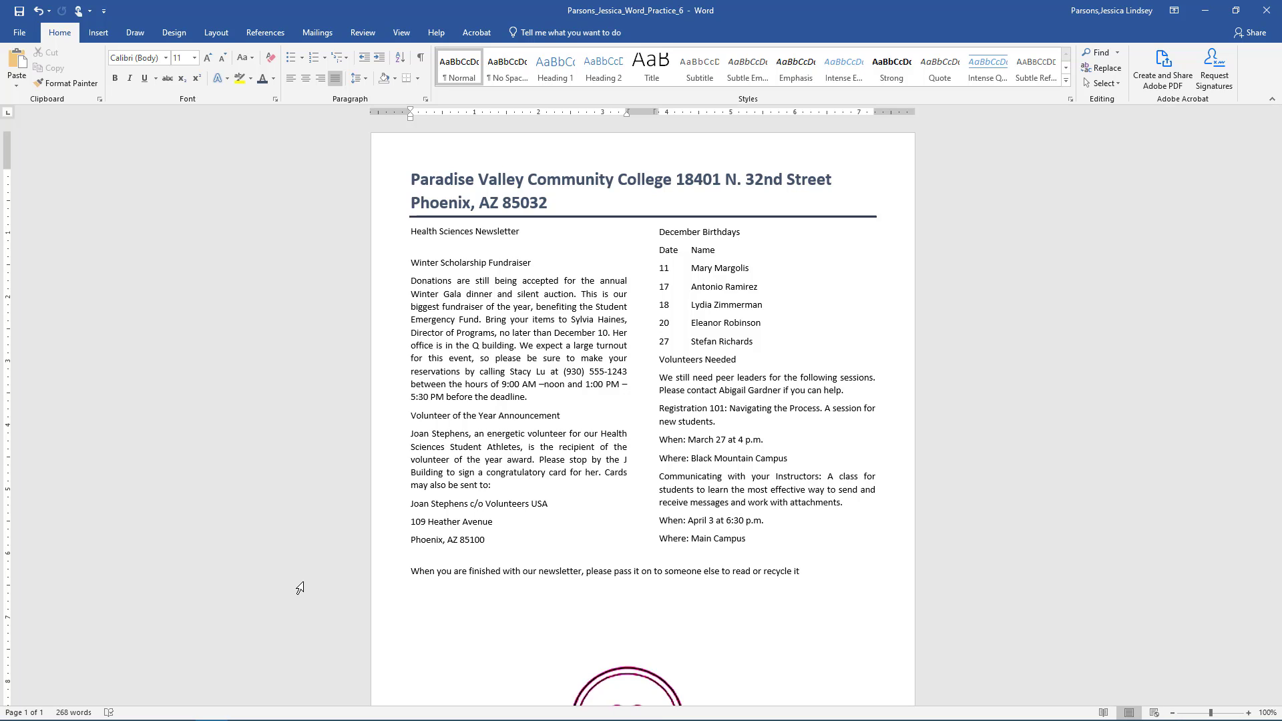
- Insert a Screen Clipping of the Health Sciences web page from the browser
{"action": "left_click", "coordinate": [93, 34]}
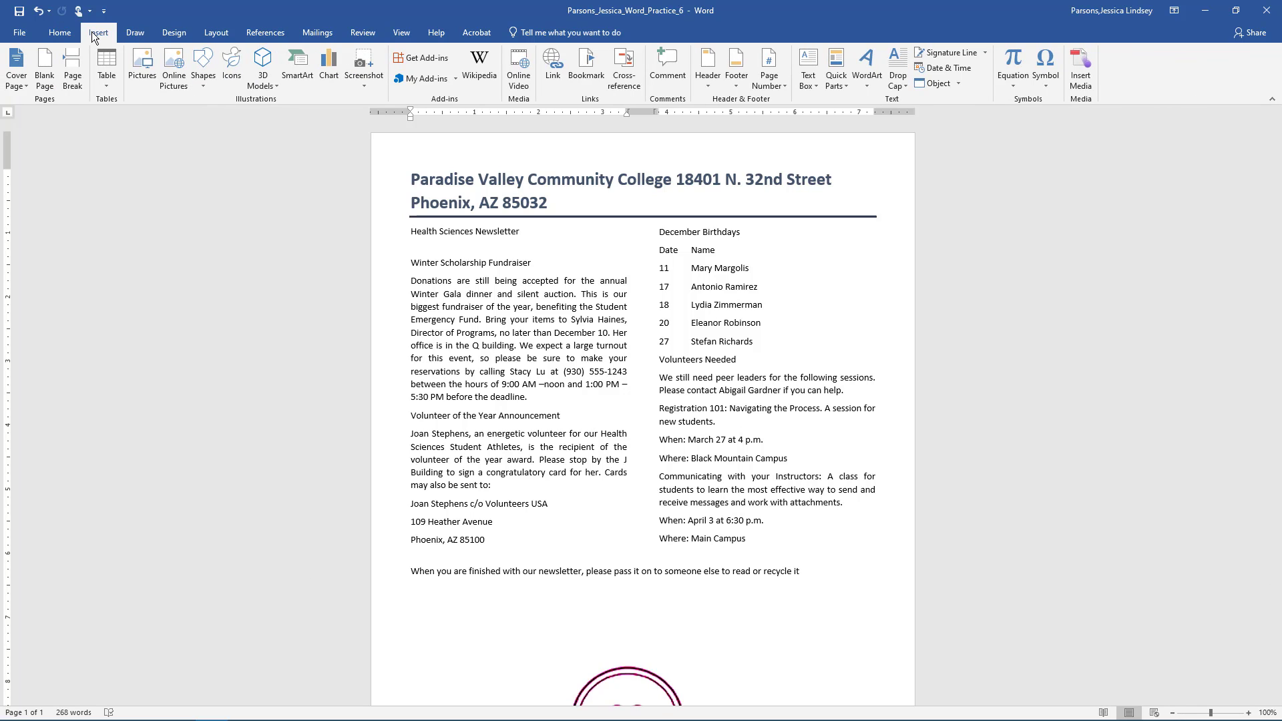
{"action": "key", "text": "ctrl+z"}
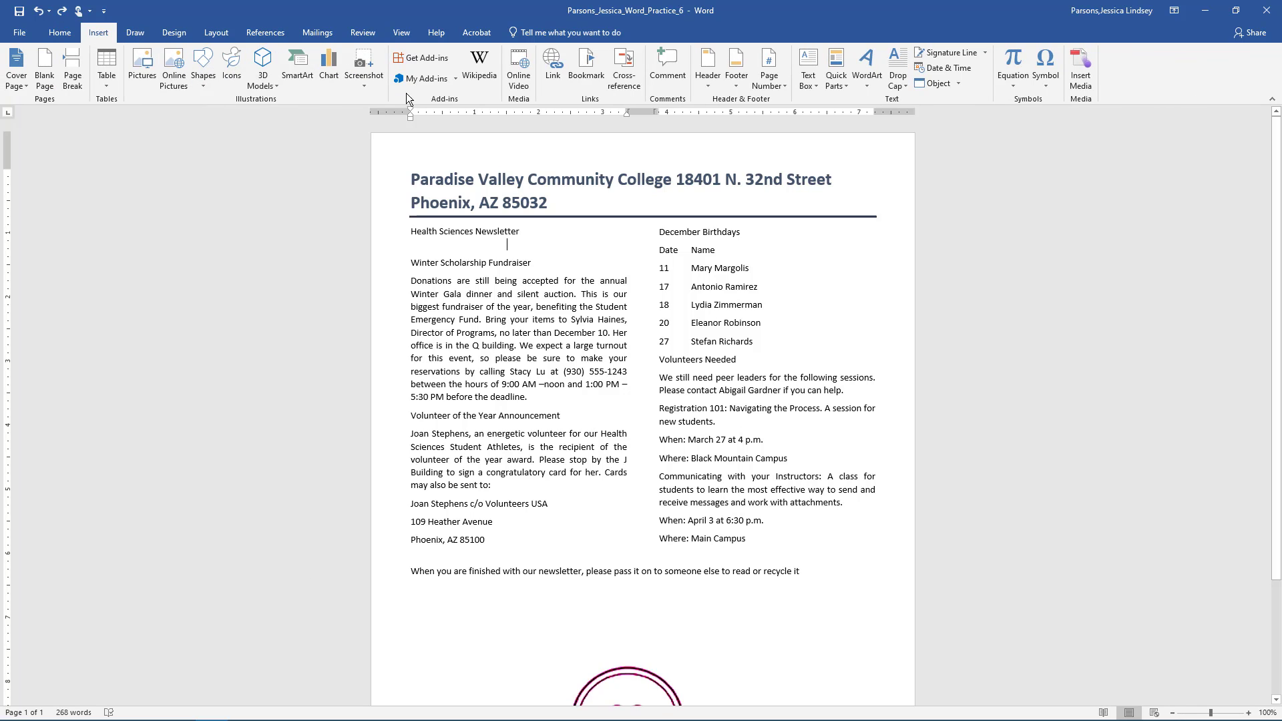
{"action": "left_click", "coordinate": [368, 86]}
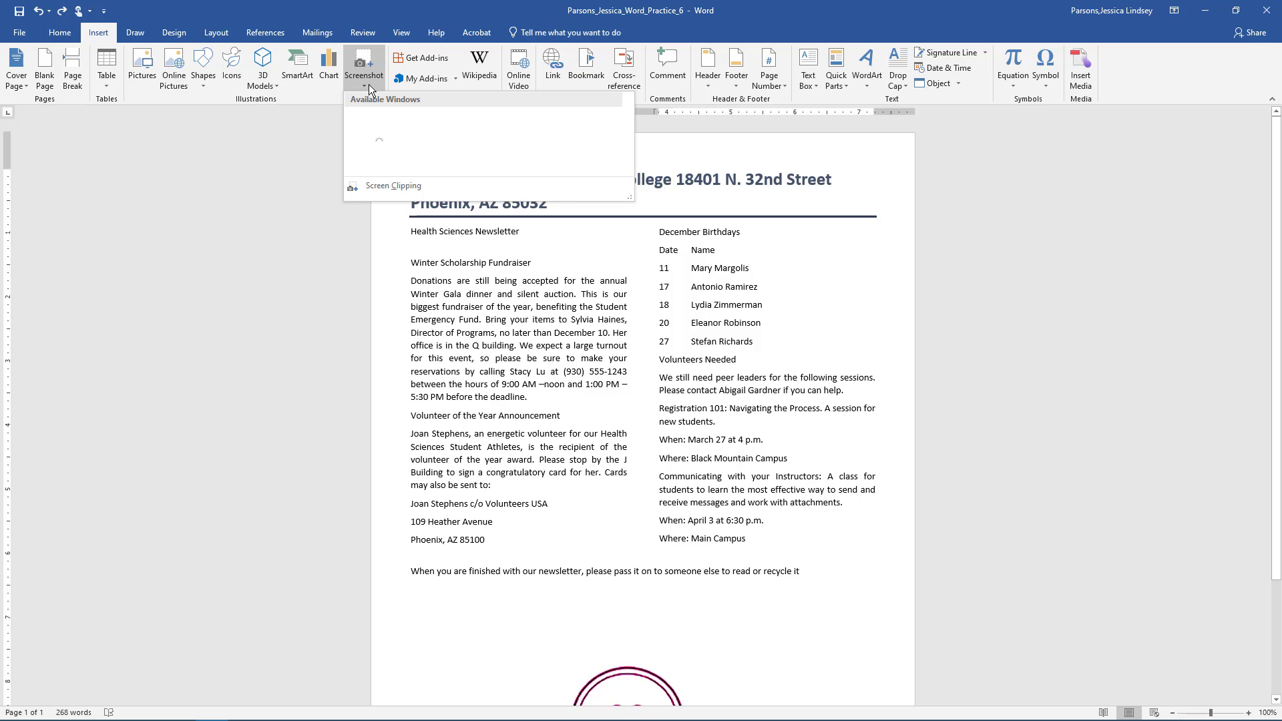
{"action": "left_click", "coordinate": [366, 187]}
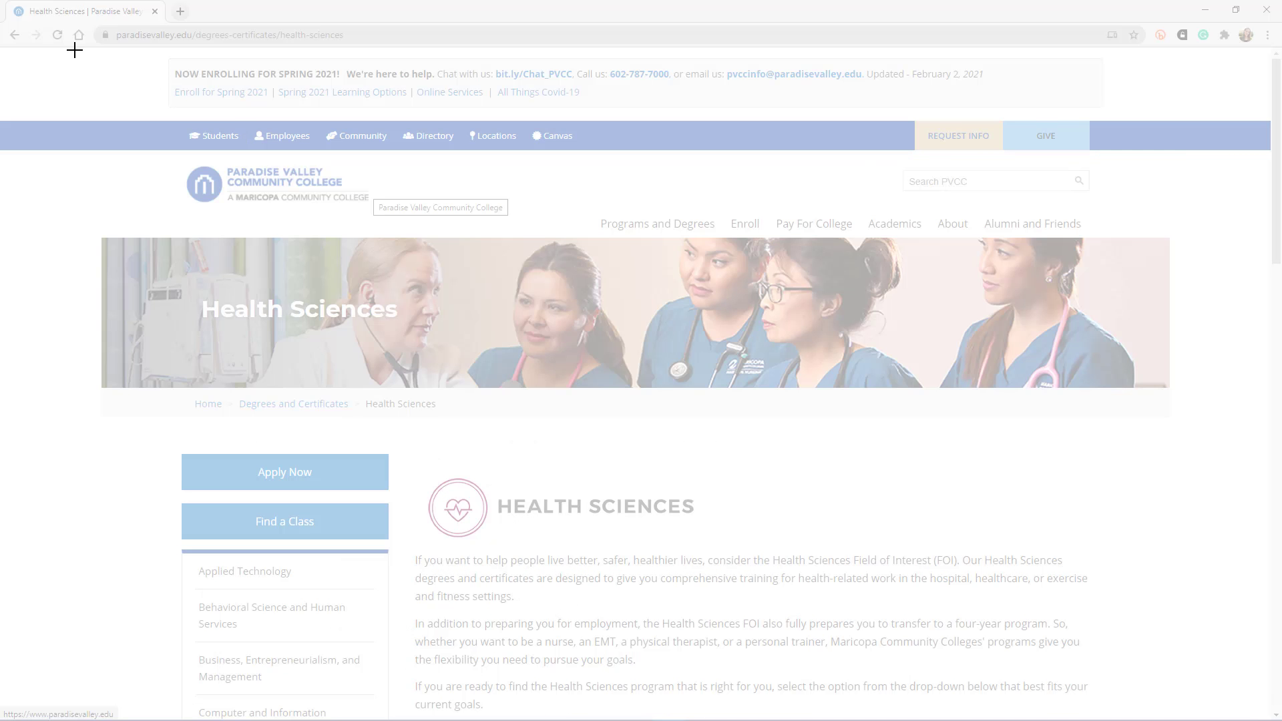
{"action": "left_click_drag", "start_coordinate": [93, 51], "coordinate": [1117, 703]}
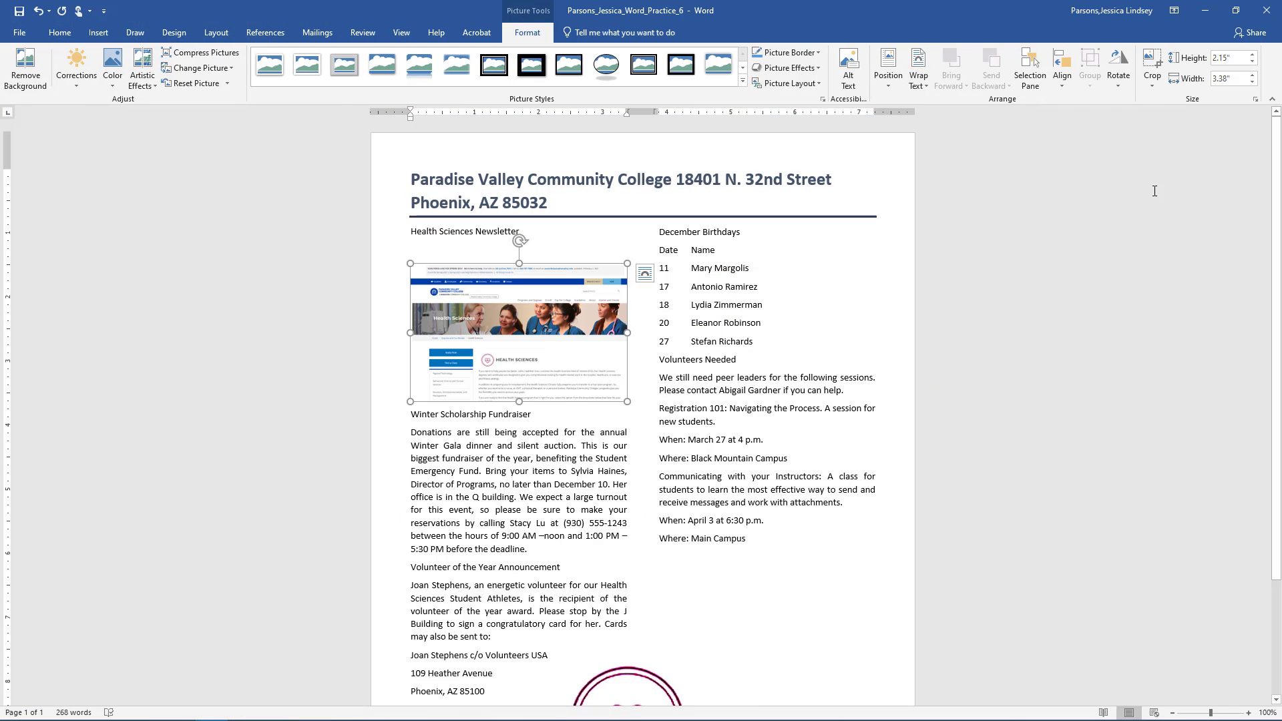
- Unlock aspect ratio and resize the screenshot to 0.8 × 3.12 inches
{"action": "left_click", "coordinate": [1255, 99]}
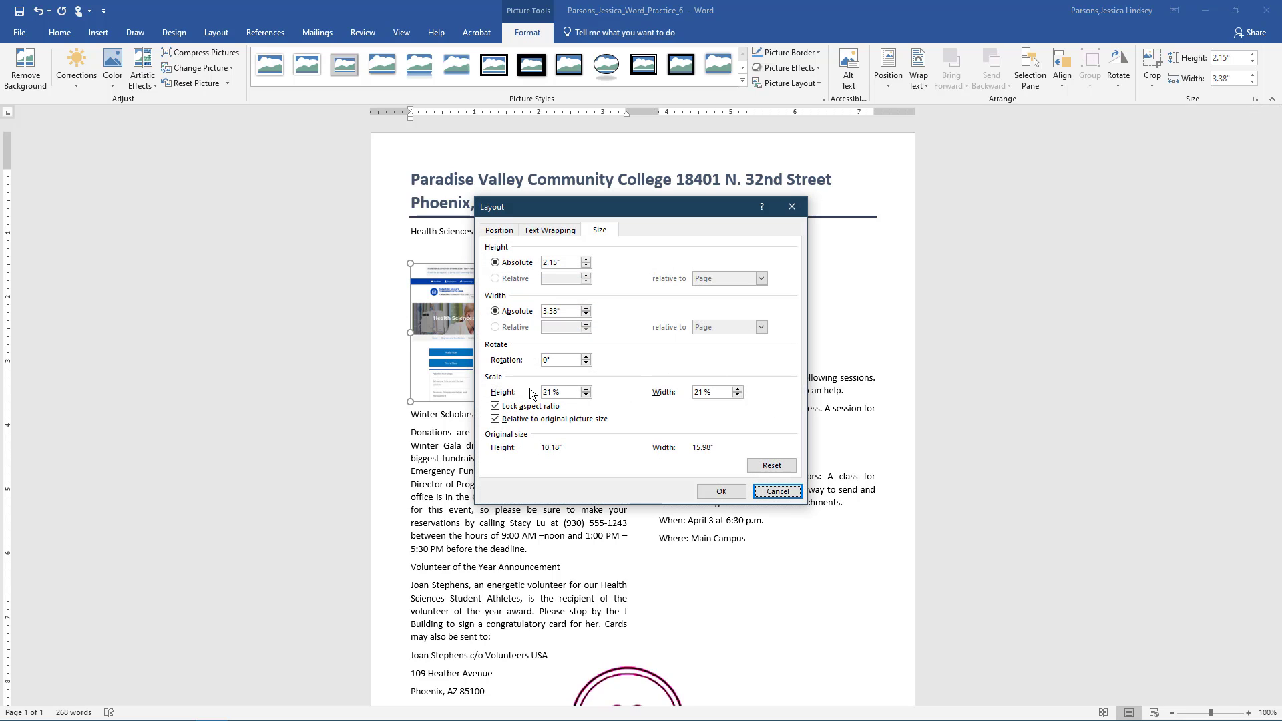
{"action": "left_click", "coordinate": [507, 403]}
{"action": "double_click", "coordinate": [557, 262]}
{"action": "type", "text": ".8"}
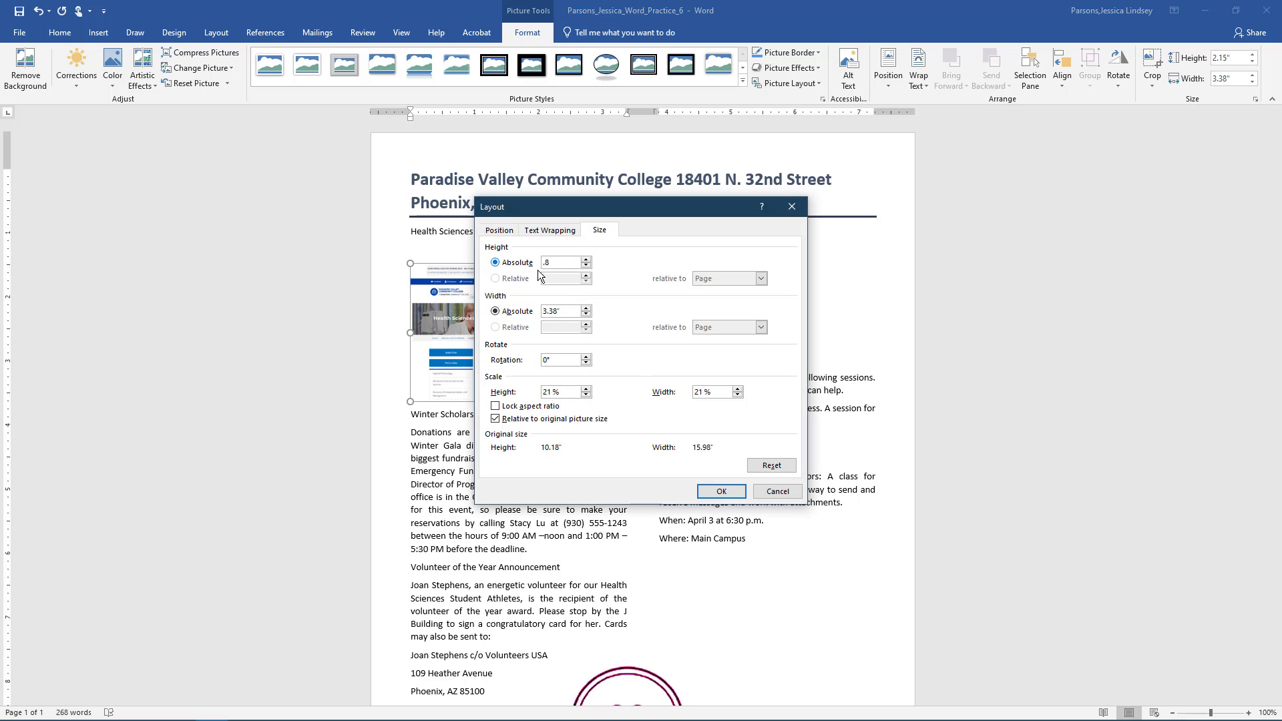
{"action": "double_click", "coordinate": [557, 311]}
{"action": "type", "text": "3.12"}
{"action": "left_click", "coordinate": [702, 492]}
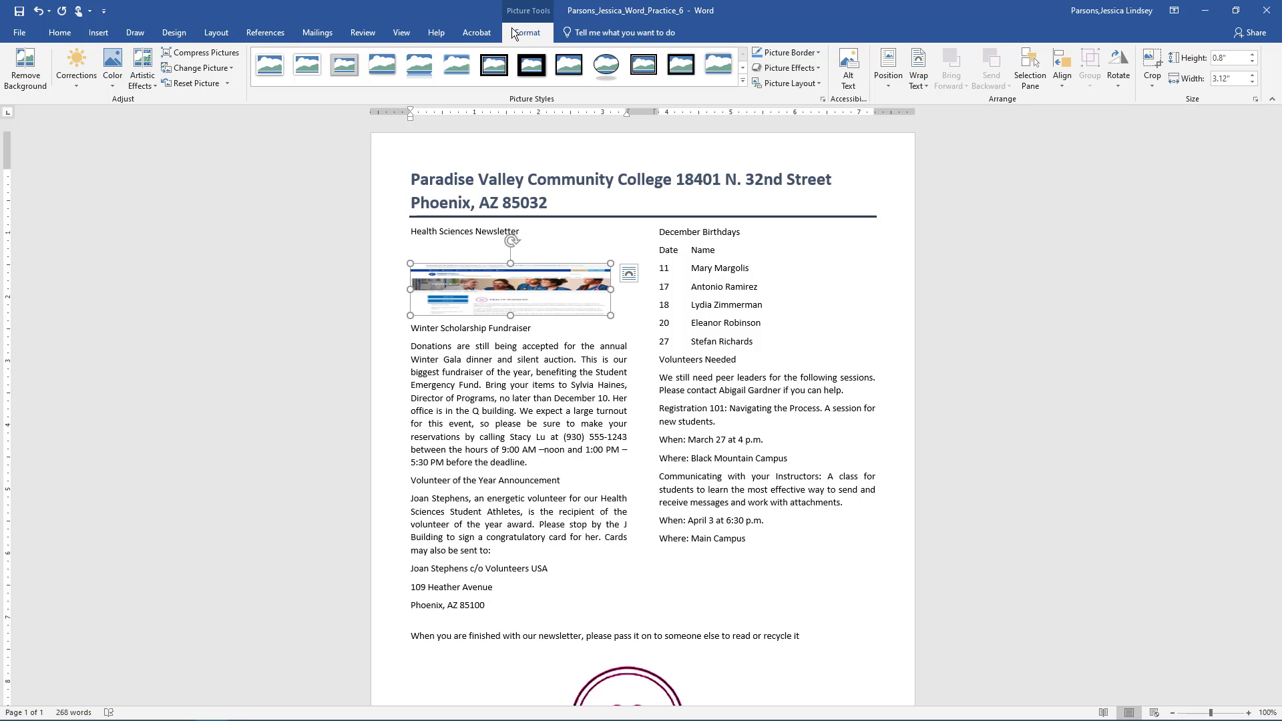
- Apply the Simple Frame, White style and delete the blank line above the screenshot
{"action": "left_click", "coordinate": [264, 60]}
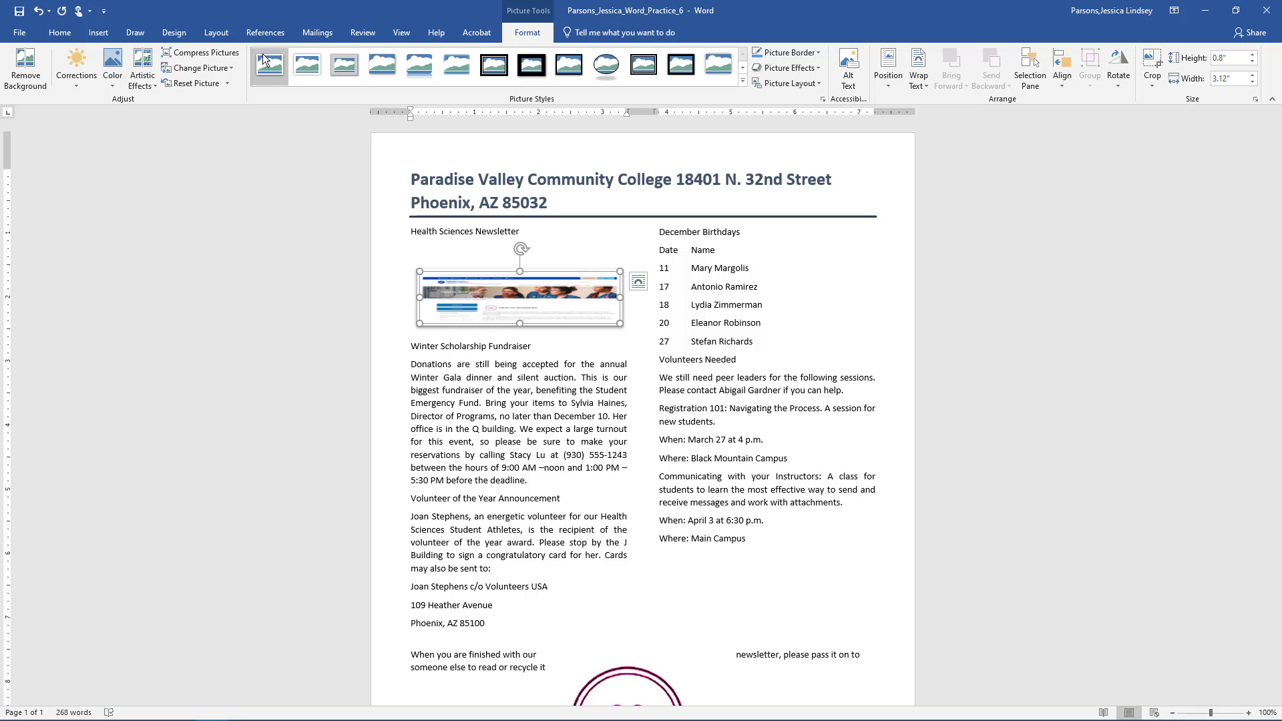
{"action": "key", "text": "ctrl+z"}
{"action": "left_click", "coordinate": [446, 247]}
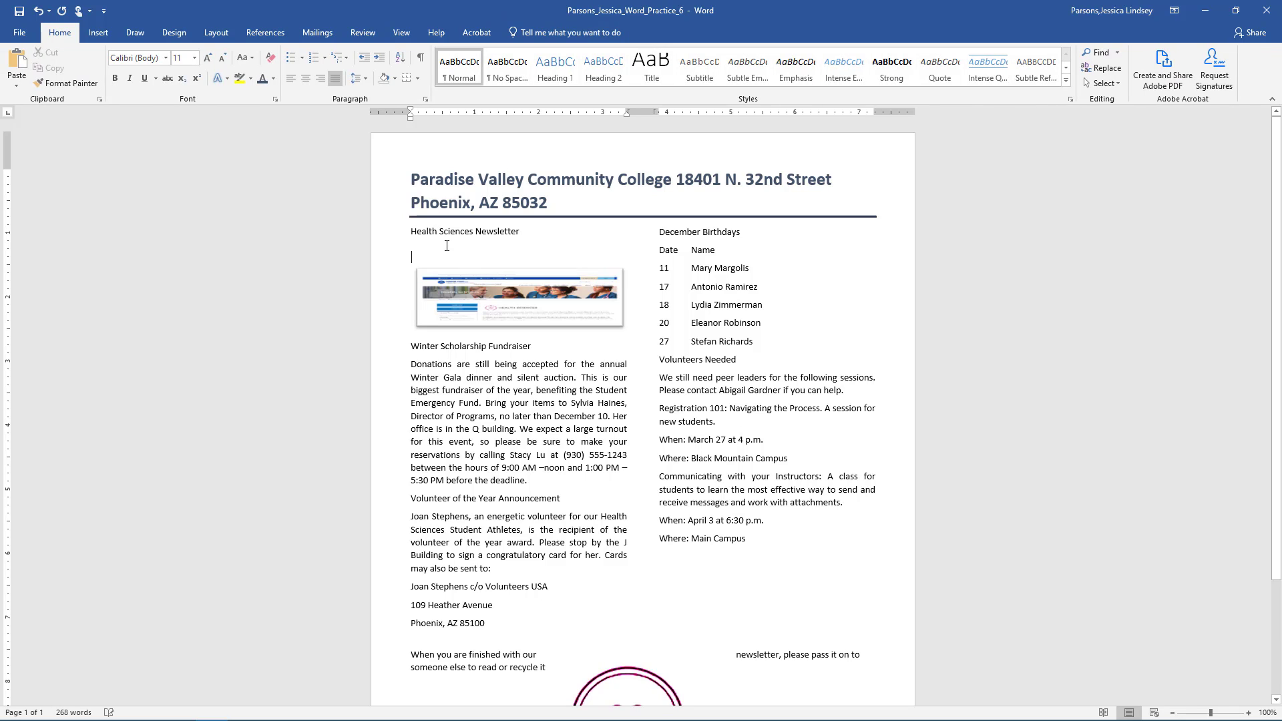
{"action": "key", "text": "Delete"}
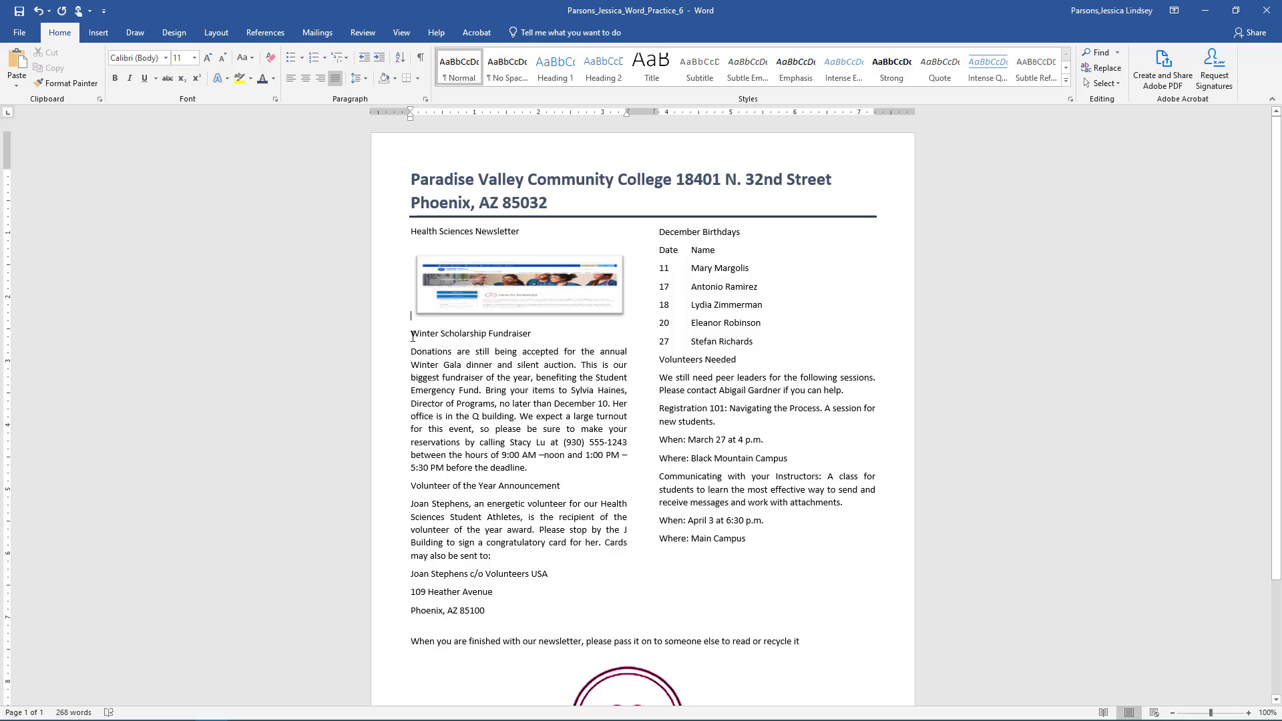
- Colour the Winter Scholarship Fundraiser heading dark blue-grey, bold it, and turn on Small caps
{"action": "left_click_drag", "start_coordinate": [411, 337], "coordinate": [506, 338]}
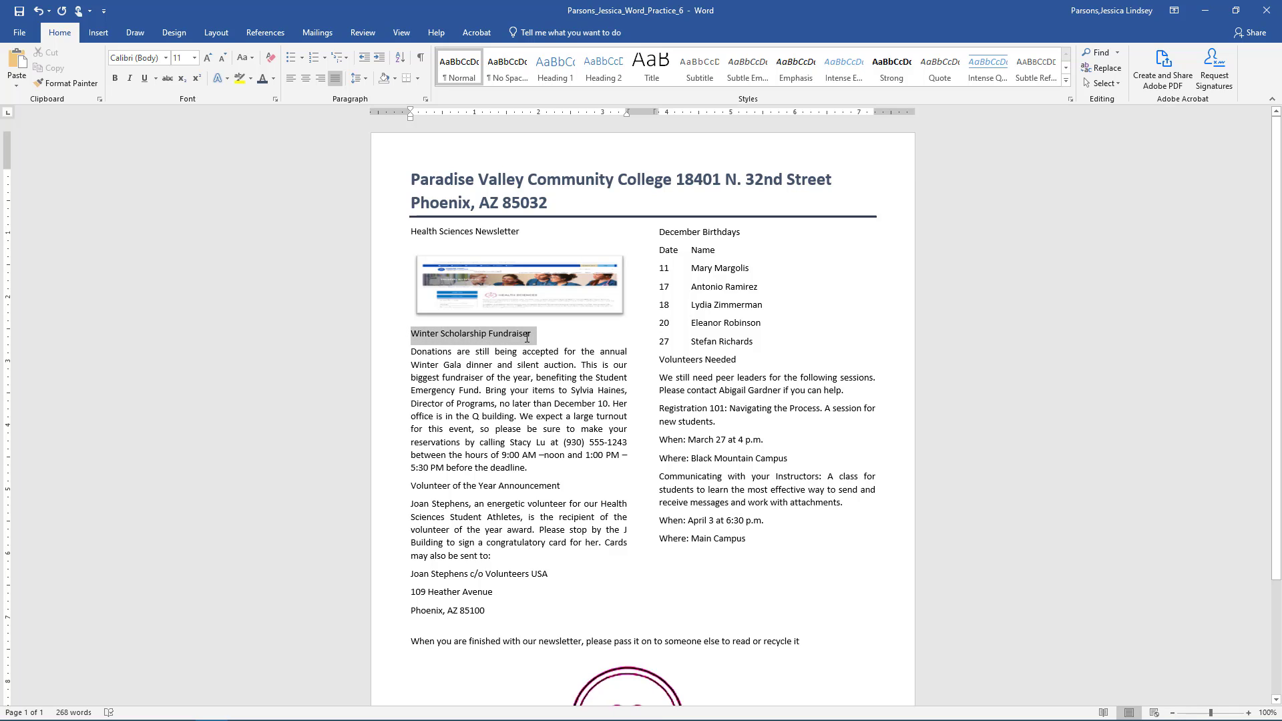
{"action": "left_click_drag", "start_coordinate": [526, 338], "coordinate": [528, 337]}
{"action": "left_click", "coordinate": [611, 314]}
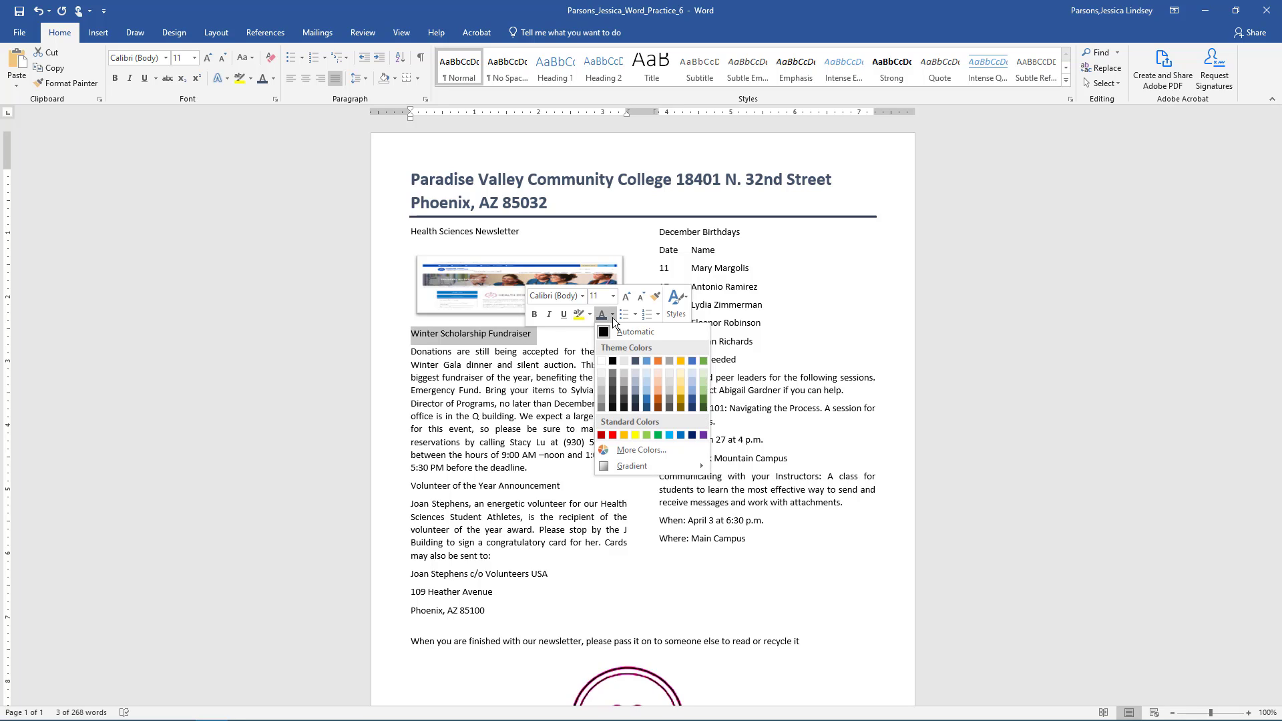
{"action": "left_click", "coordinate": [634, 359]}
{"action": "left_click", "coordinate": [534, 315]}
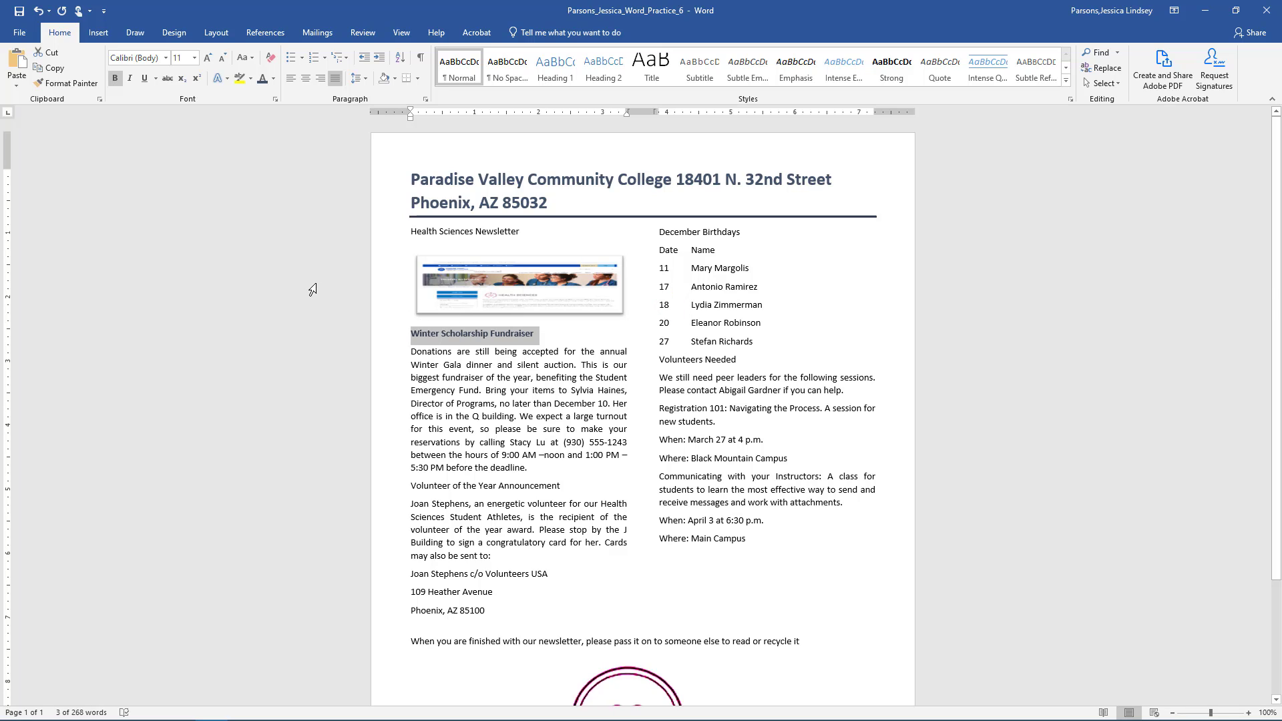
{"action": "left_click", "coordinate": [275, 99]}
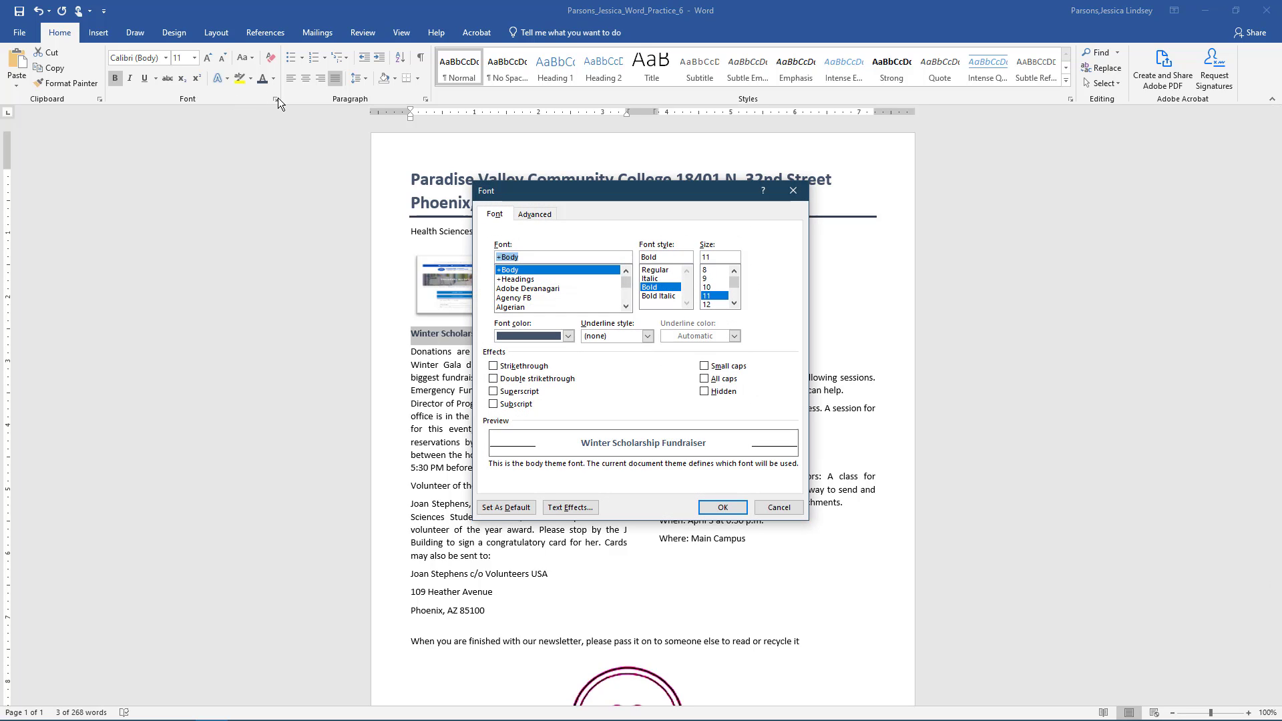
{"action": "left_click", "coordinate": [704, 366]}
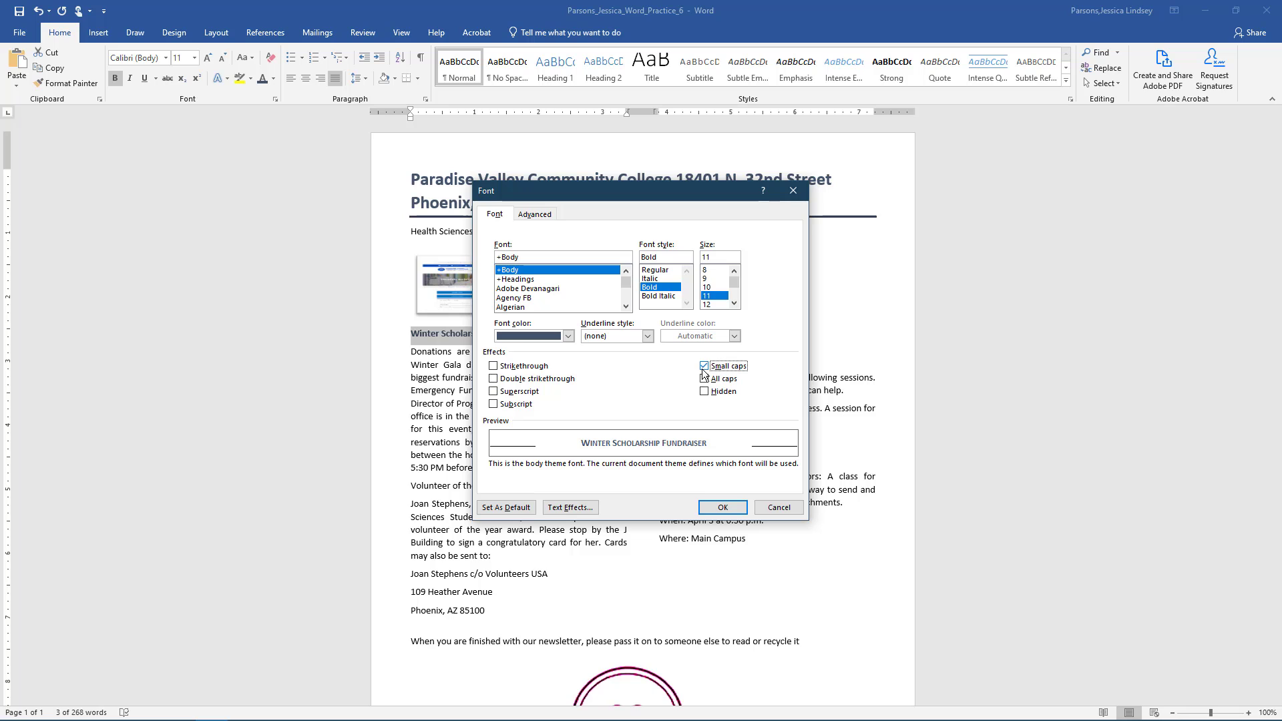
{"action": "left_click", "coordinate": [724, 507]}
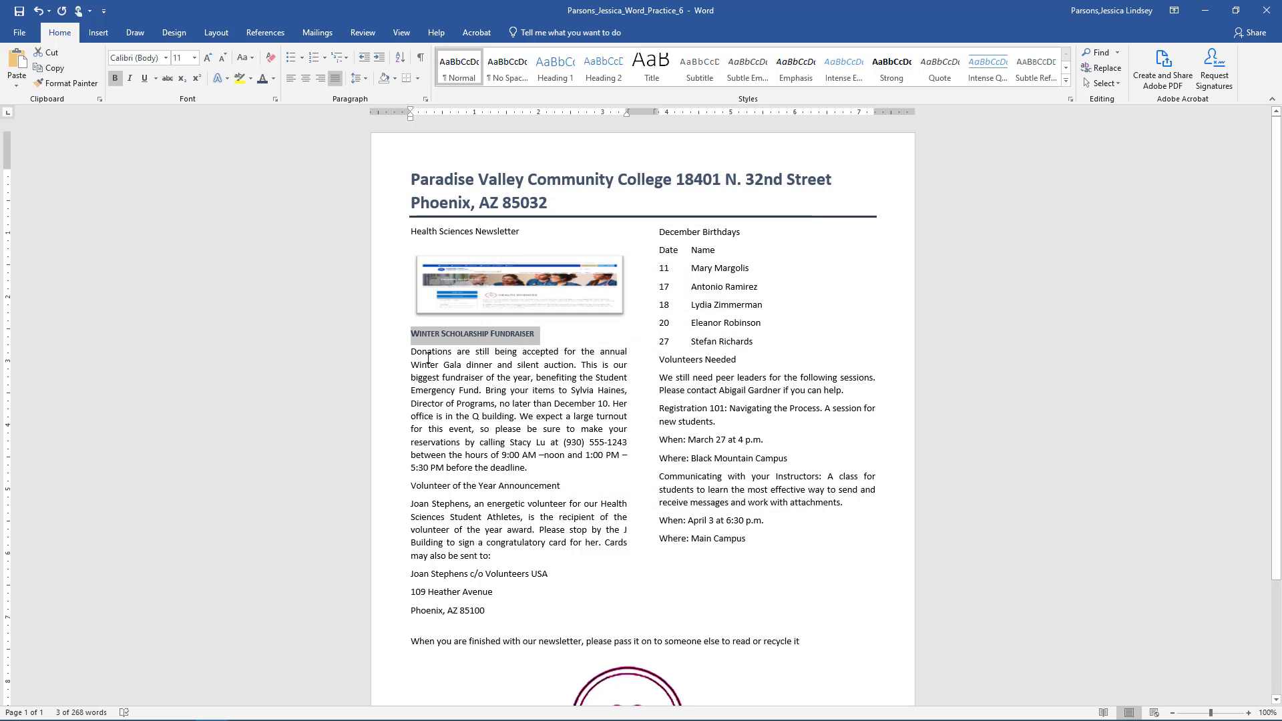
- Format Painter the fundraiser heading's style onto Volunteer of the Year Announcement and December Birthdays
{"action": "left_click", "coordinate": [69, 81]}
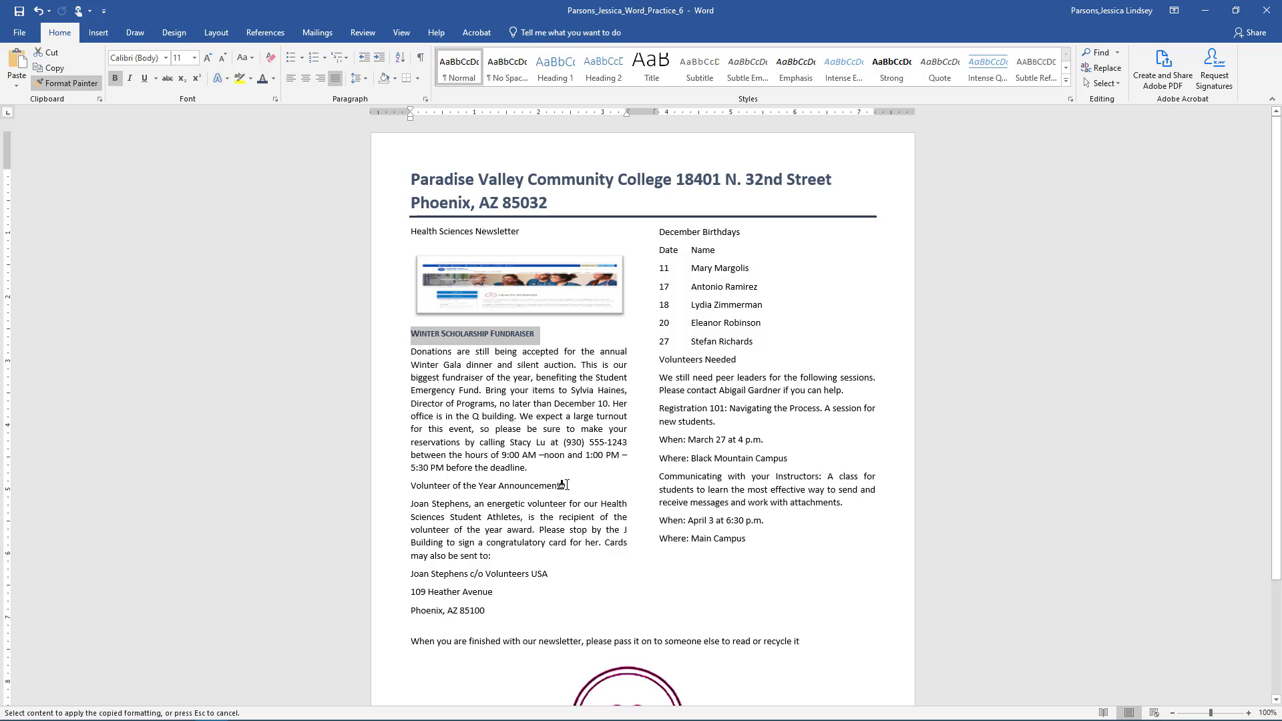
{"action": "mouse_move", "coordinate": [561, 485]}
{"action": "left_mouse_down"}
{"action": "mouse_move", "coordinate": [410, 485]}
{"action": "mouse_move", "coordinate": [427, 484]}
{"action": "left_mouse_up"}
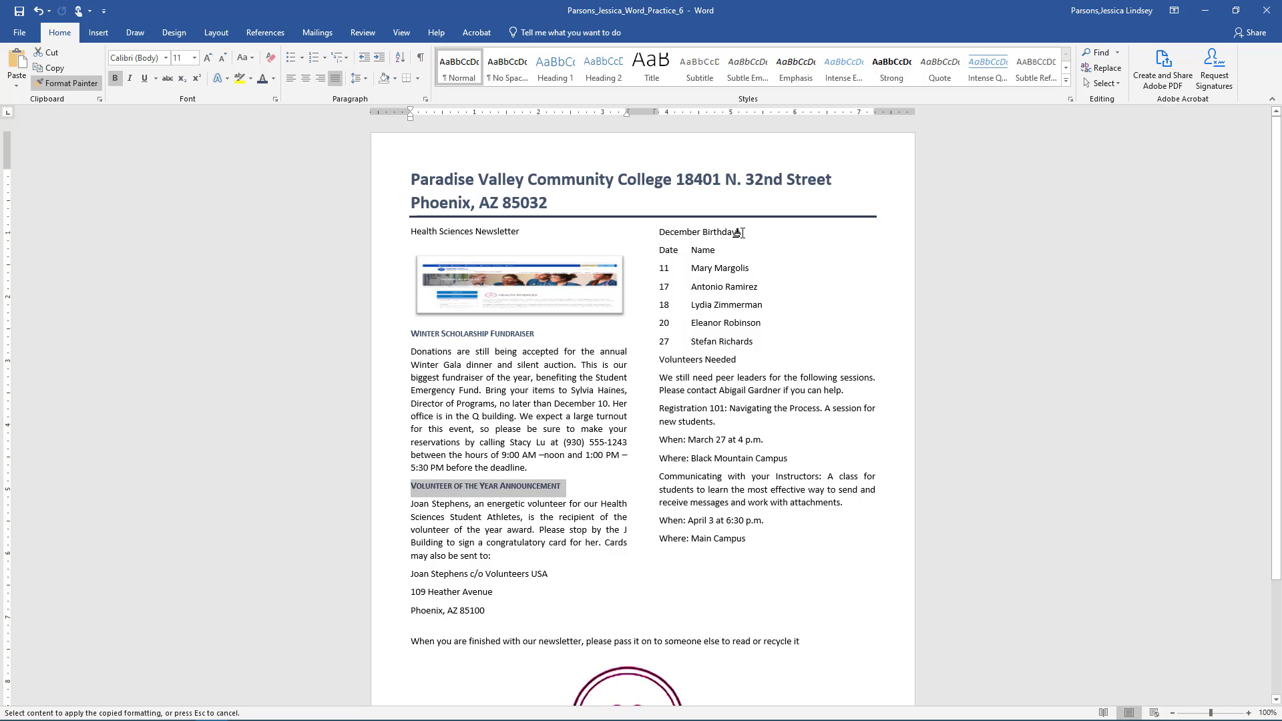
{"action": "left_click_drag", "start_coordinate": [741, 231], "coordinate": [648, 234]}
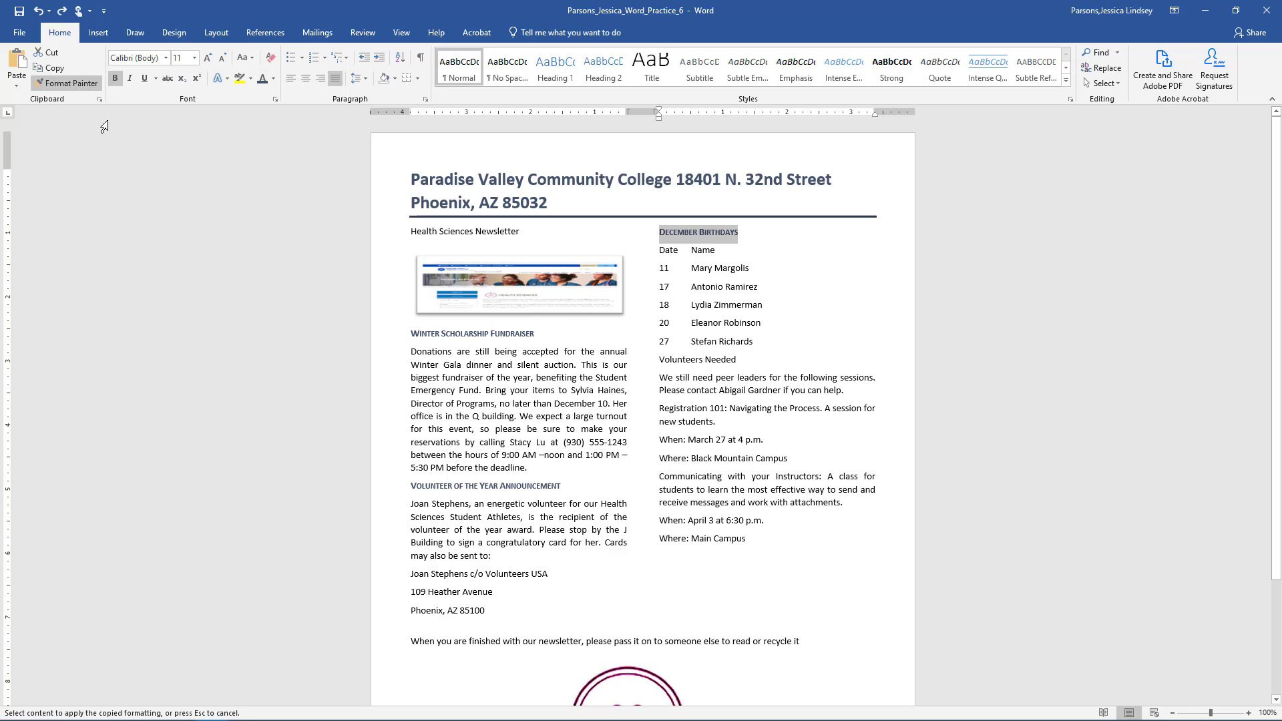
{"action": "left_click", "coordinate": [73, 86]}
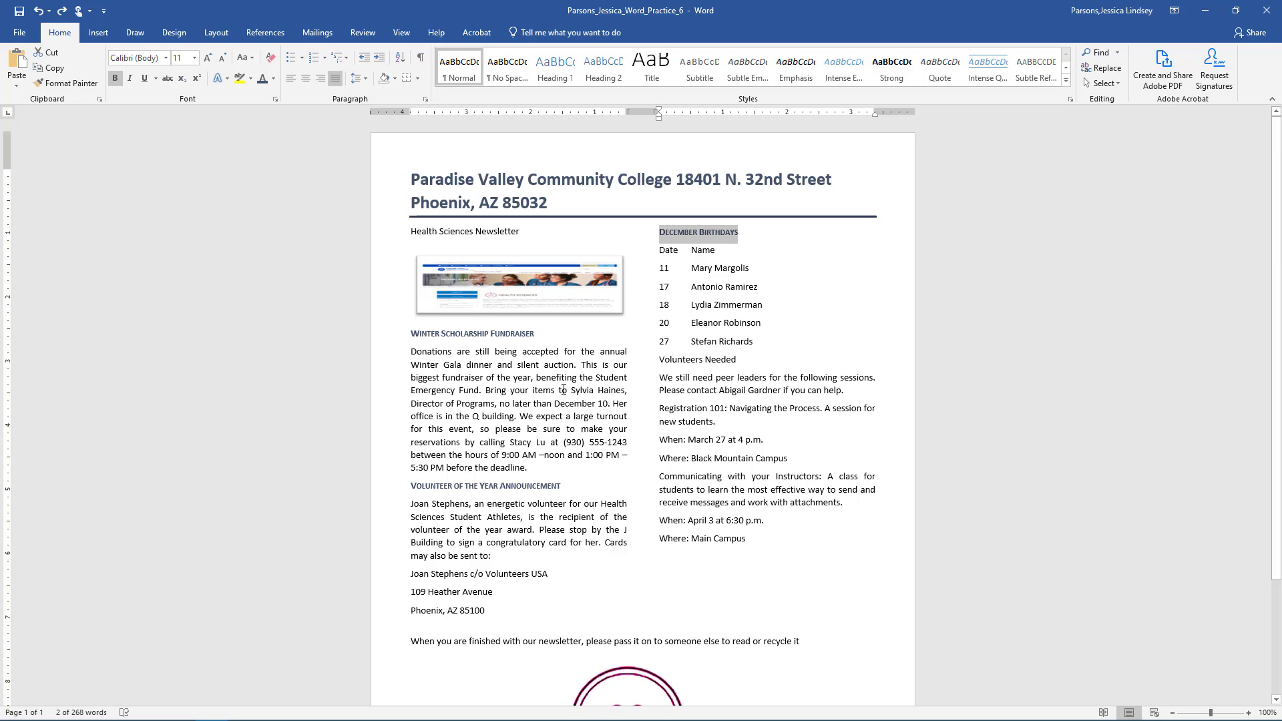
{"action": "left_click", "coordinate": [628, 393]}
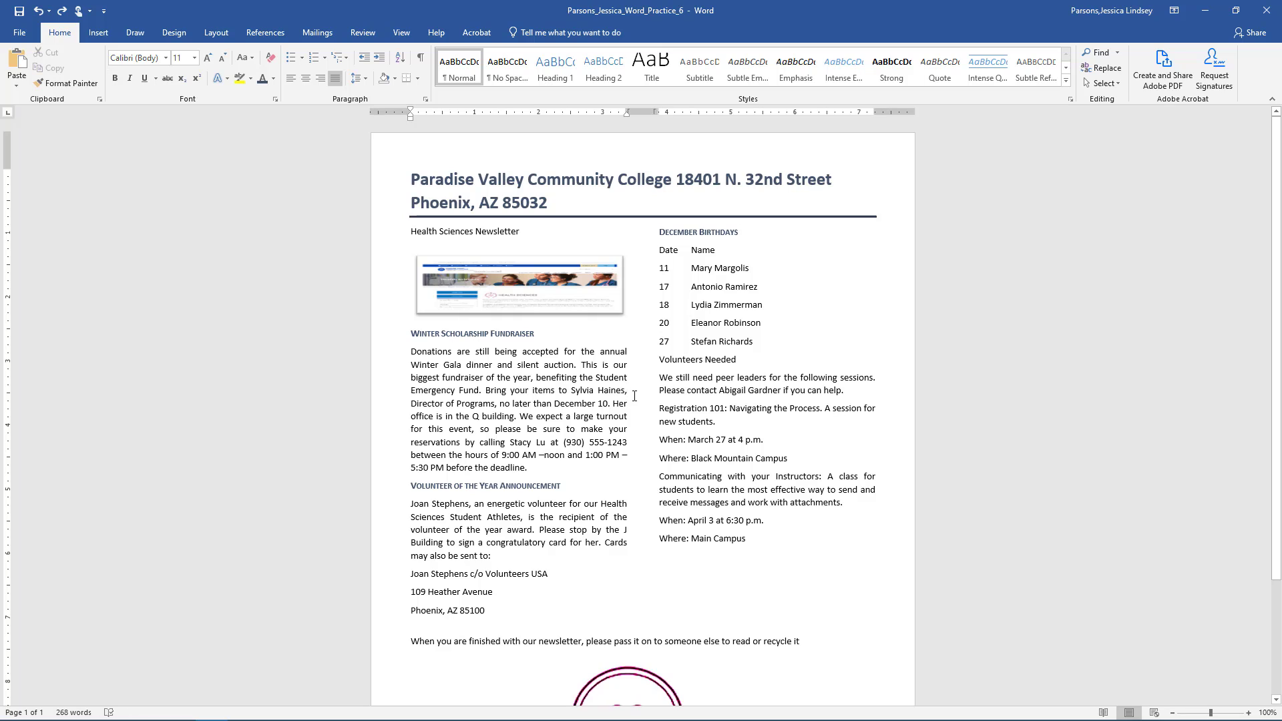
- Replace the comma after the director's name with an Em Dash from Special Characters
{"action": "key", "text": "BackSpace"}
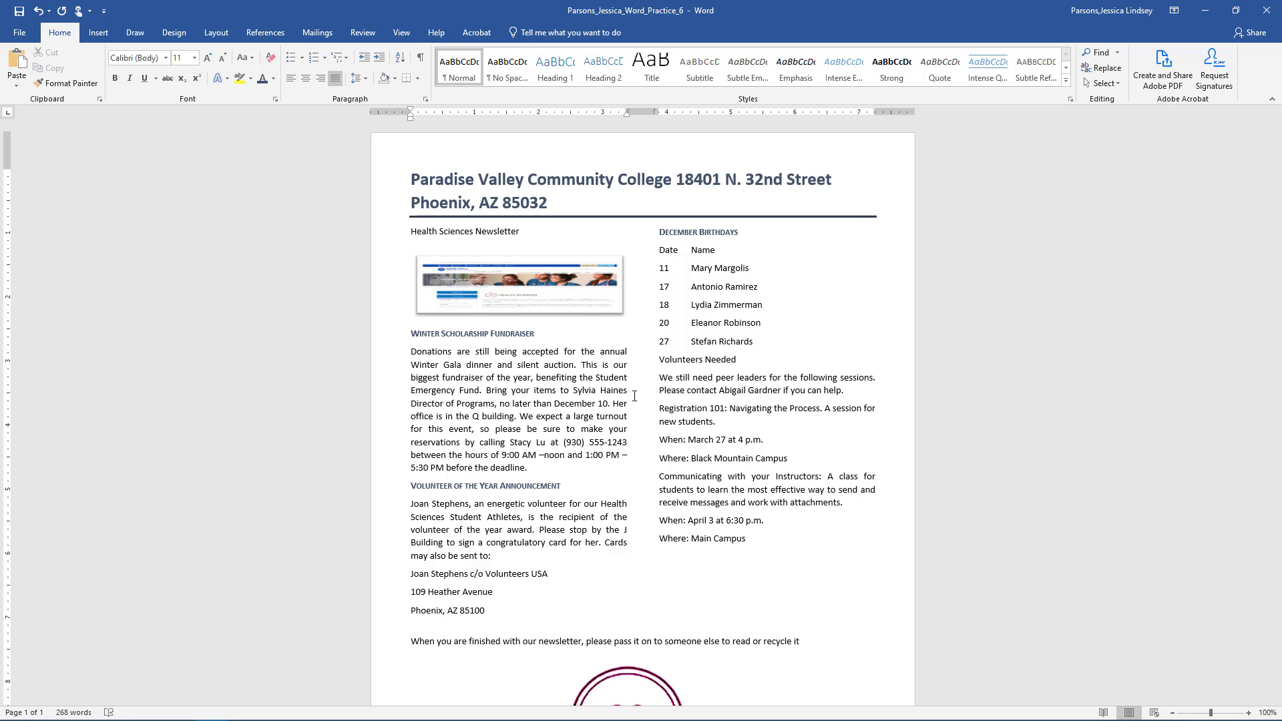
{"action": "left_click", "coordinate": [100, 36]}
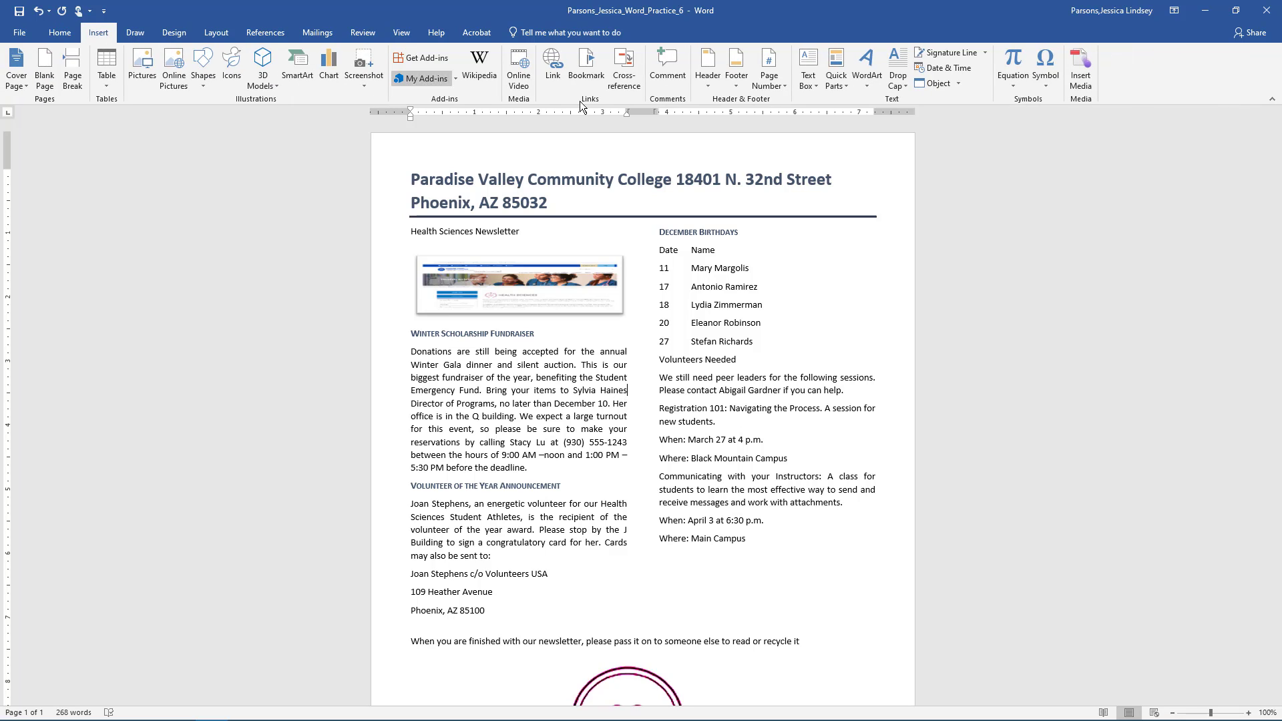
{"action": "left_click", "coordinate": [1048, 85]}
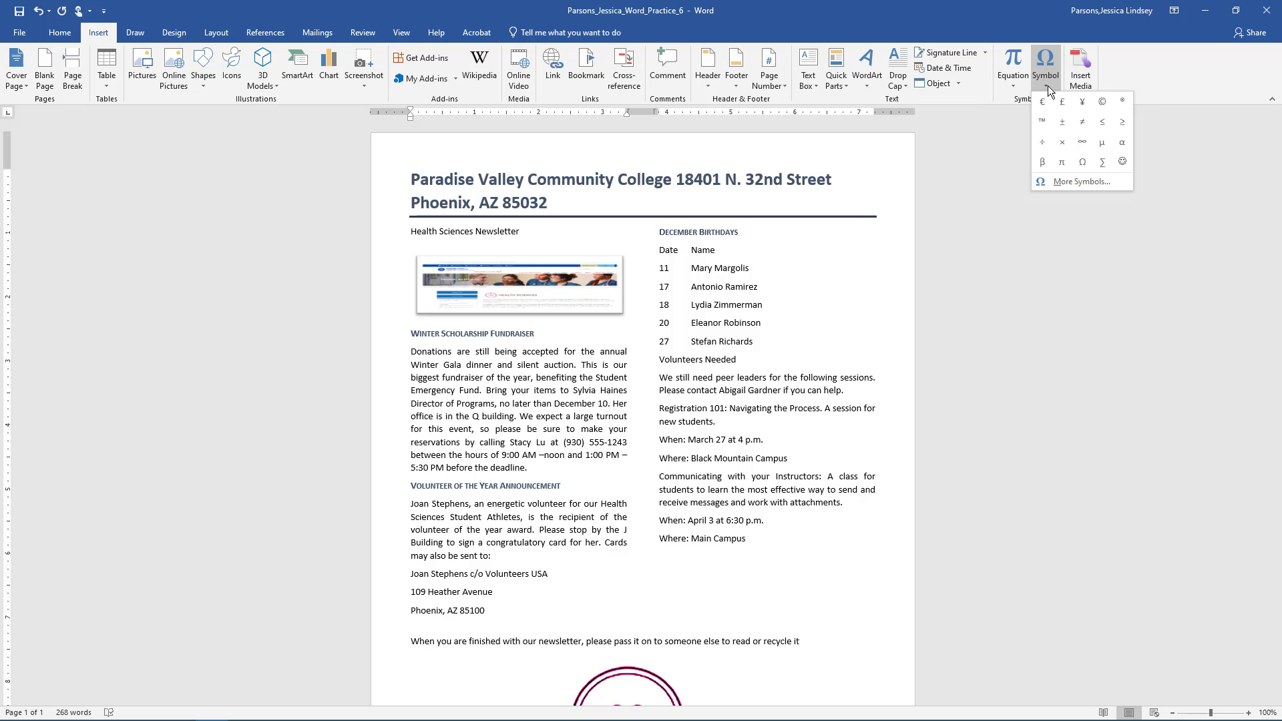
{"action": "left_click", "coordinate": [1067, 182]}
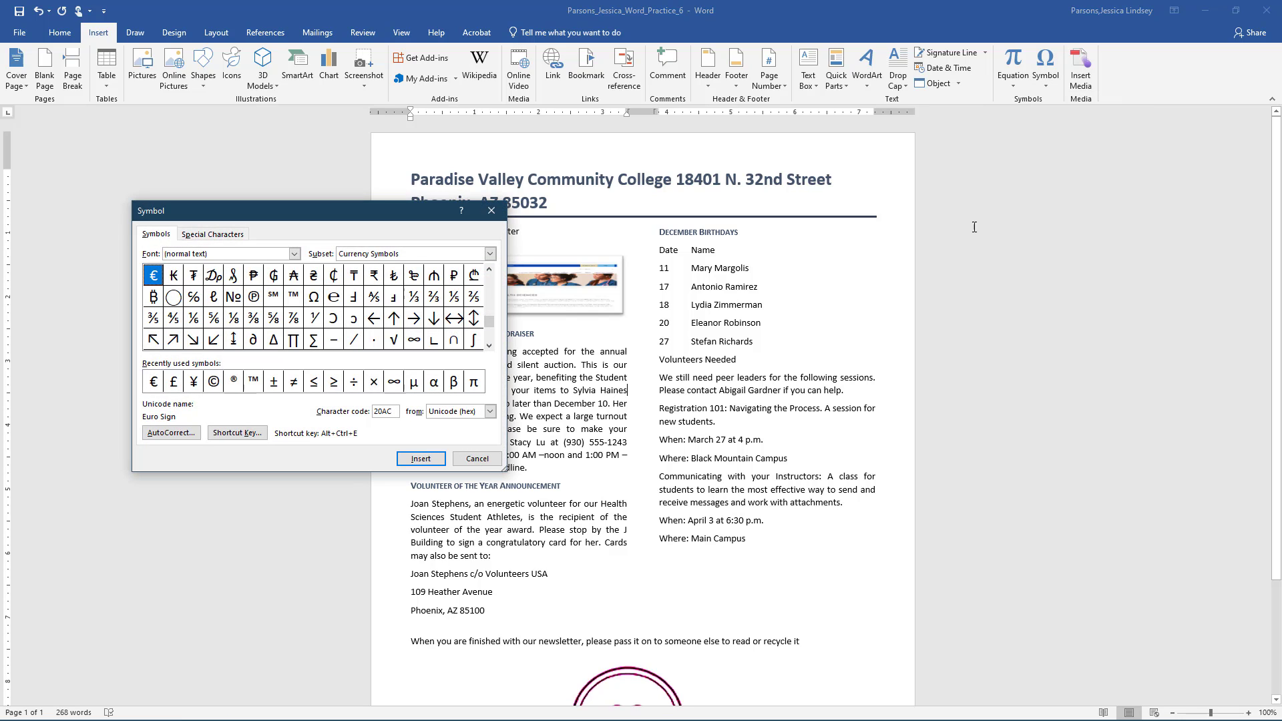
{"action": "left_click", "coordinate": [220, 233]}
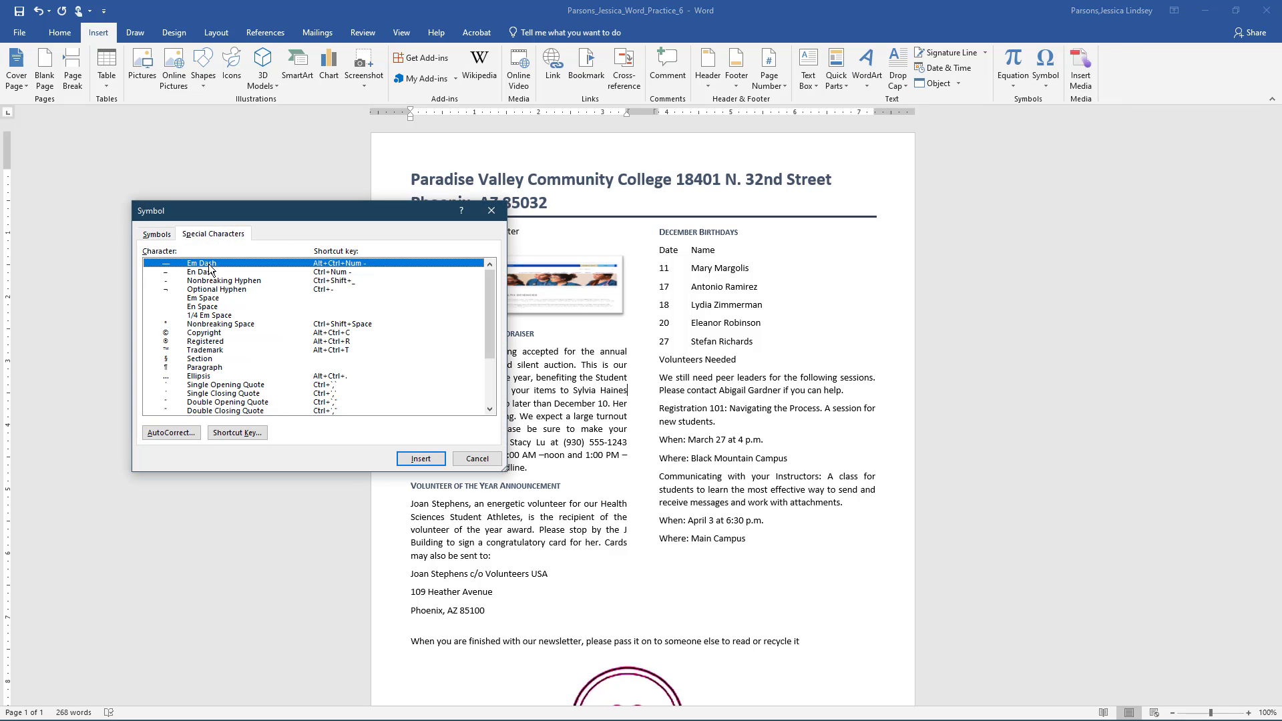
{"action": "left_click", "coordinate": [419, 458]}
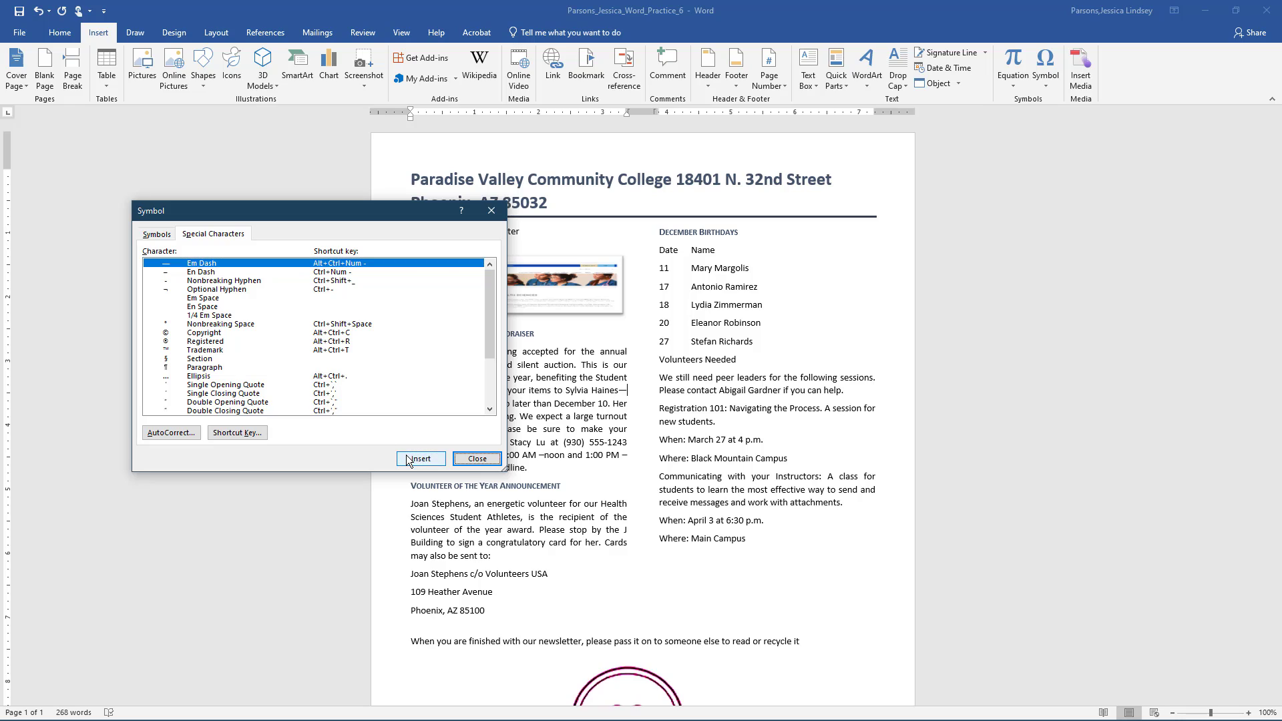
{"action": "left_click", "coordinate": [475, 458]}
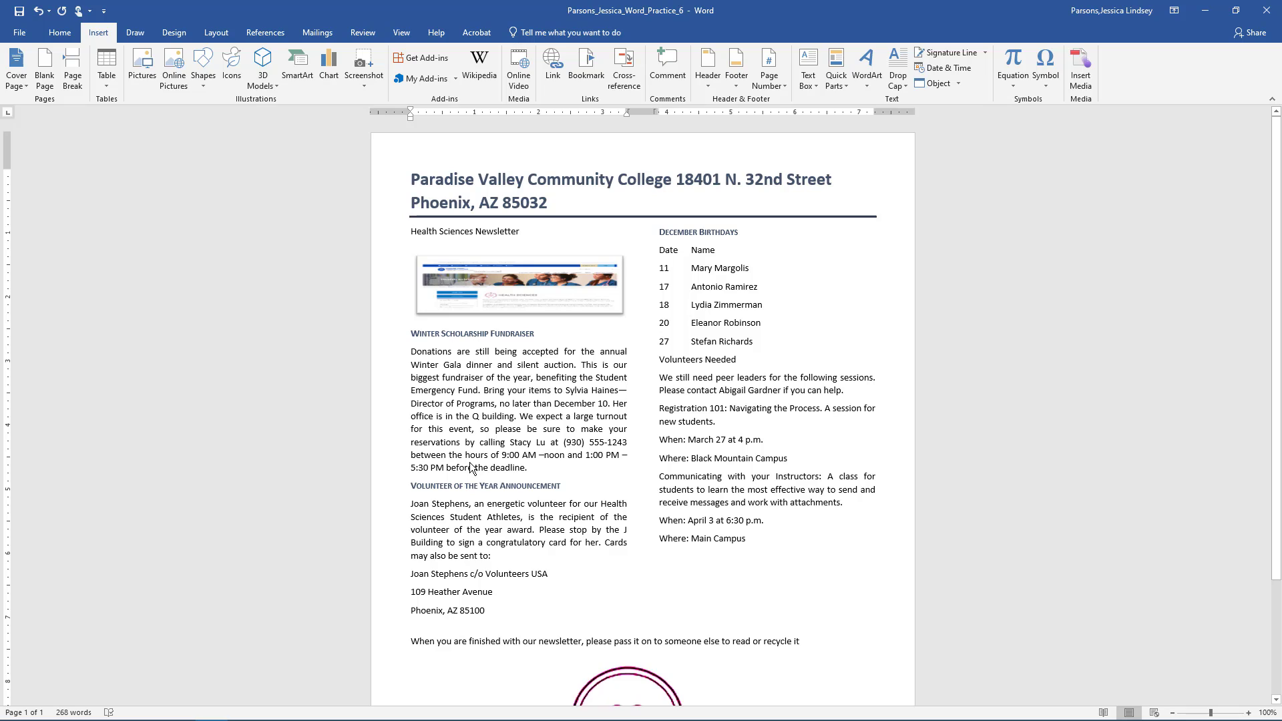
- Give the two-line college title a Shadow border 1½ pt wide
{"action": "left_click", "coordinate": [412, 179]}
{"action": "left_click_drag", "start_coordinate": [411, 179], "coordinate": [561, 207]}
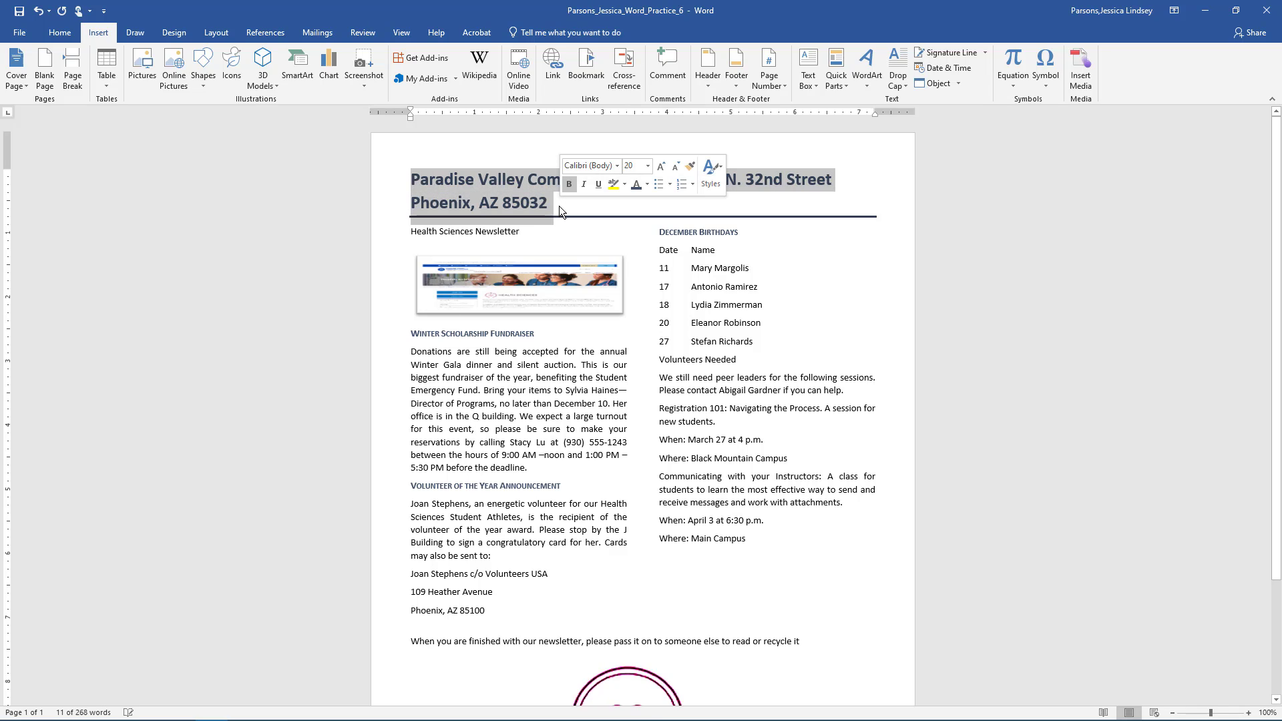
{"action": "left_click", "coordinate": [67, 33]}
{"action": "left_click", "coordinate": [417, 78]}
{"action": "left_click", "coordinate": [454, 337]}
{"action": "left_click", "coordinate": [487, 346]}
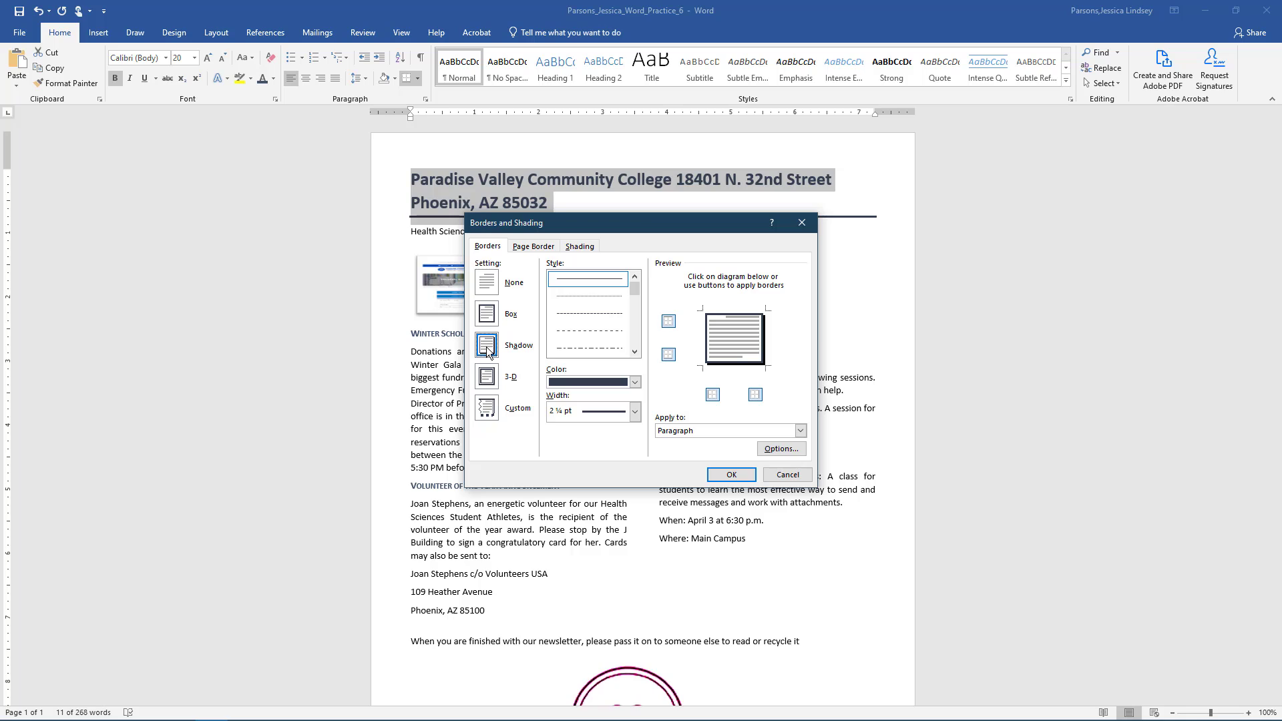
{"action": "left_click", "coordinate": [635, 412]}
{"action": "left_click", "coordinate": [614, 499]}
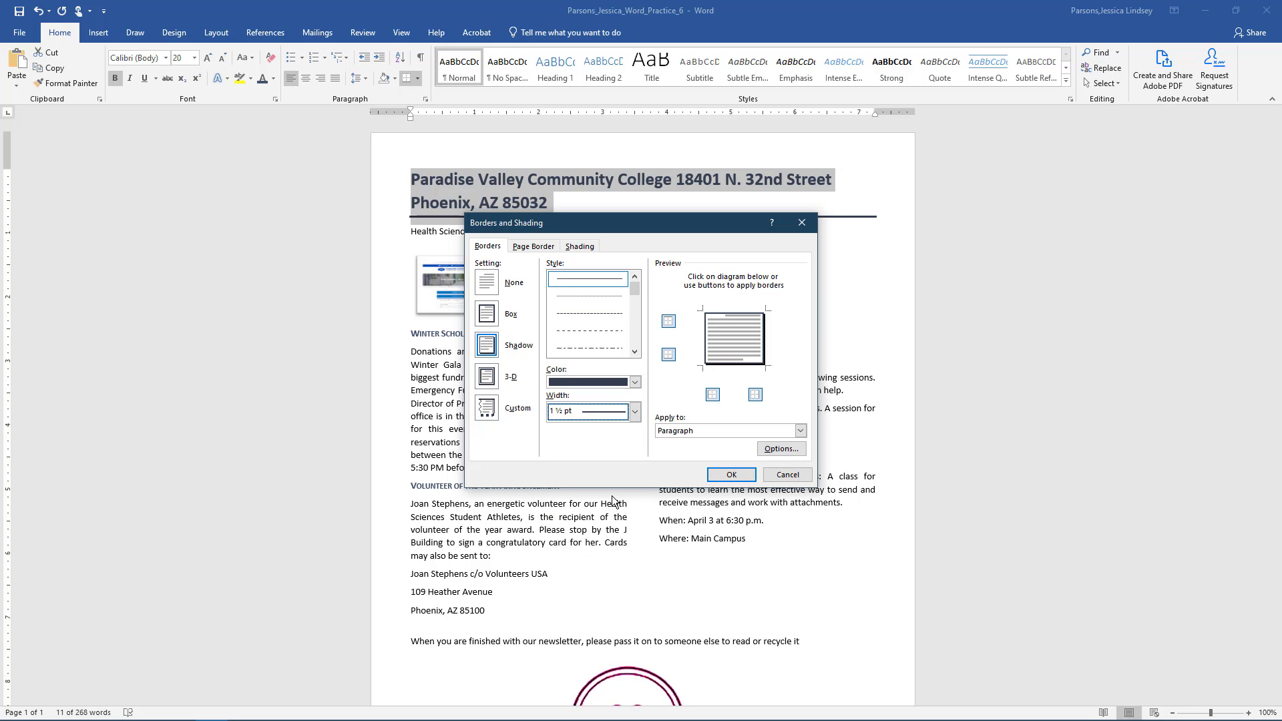
- Shade the title Blue-Gray, Text 2, Lighter 60%, center it, and style Volunteers Needed as a heading
{"action": "left_click", "coordinate": [582, 247]}
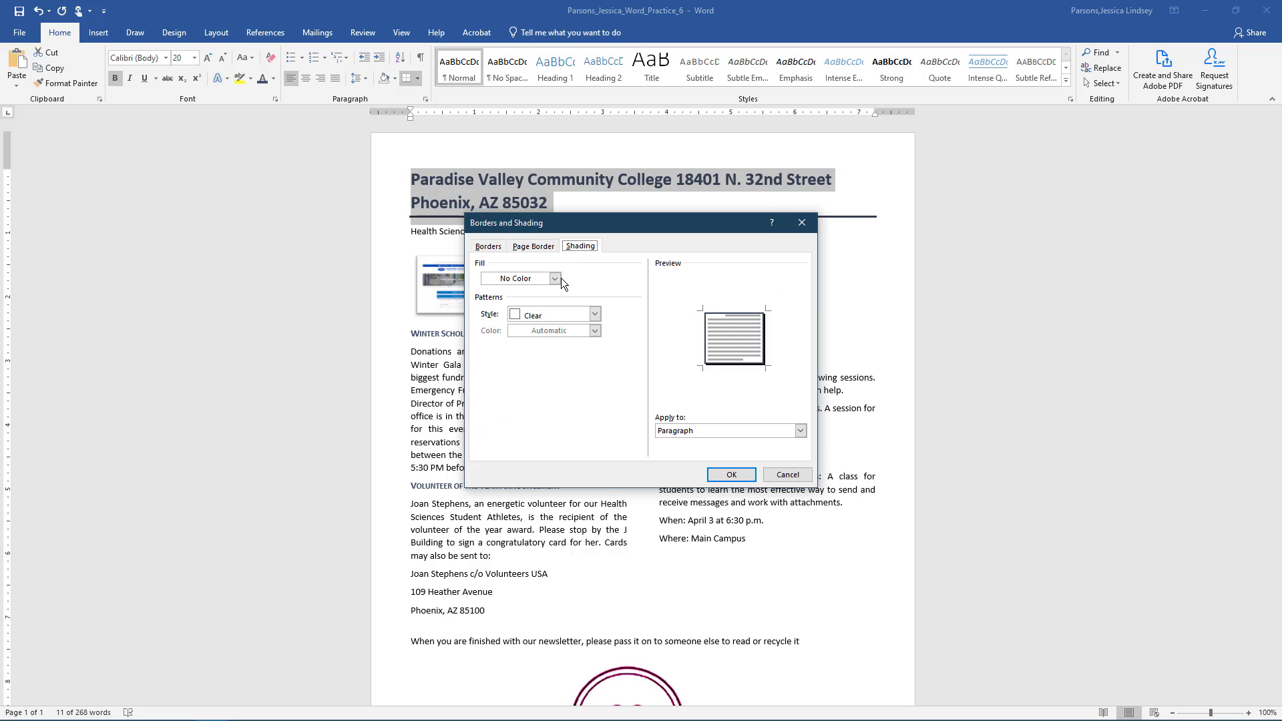
{"action": "left_click", "coordinate": [554, 278]}
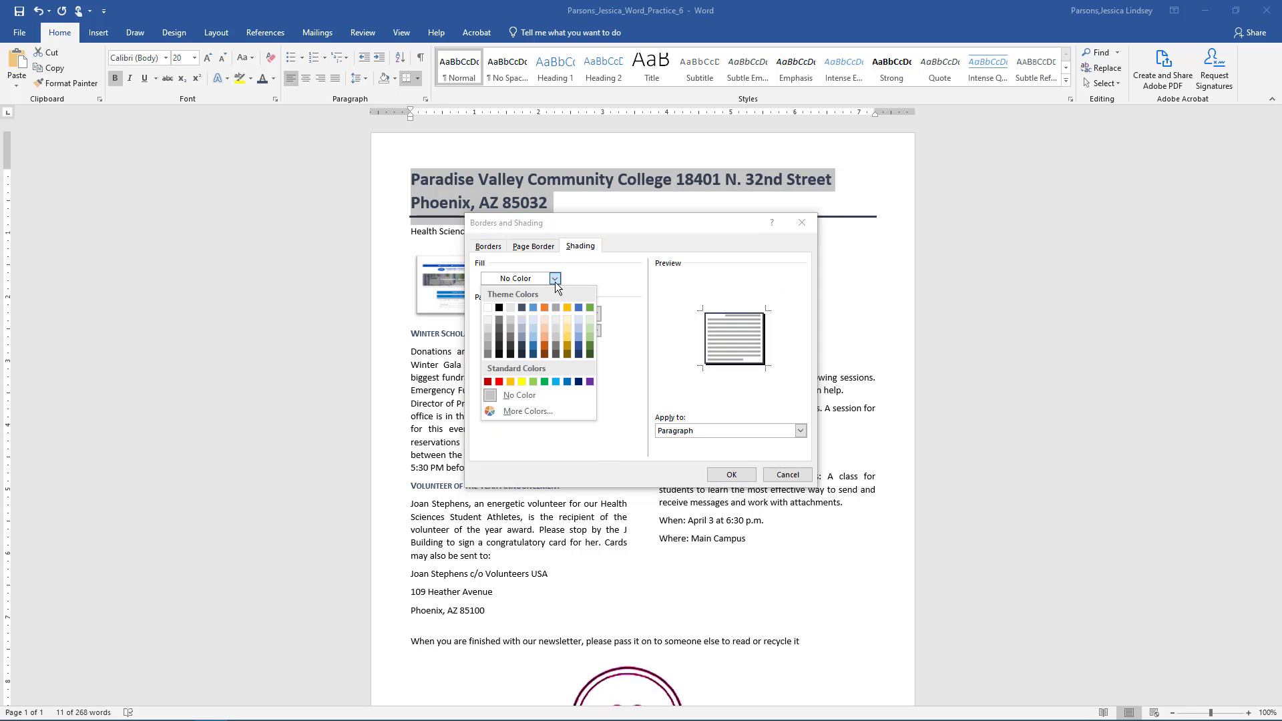
{"action": "left_click", "coordinate": [522, 330]}
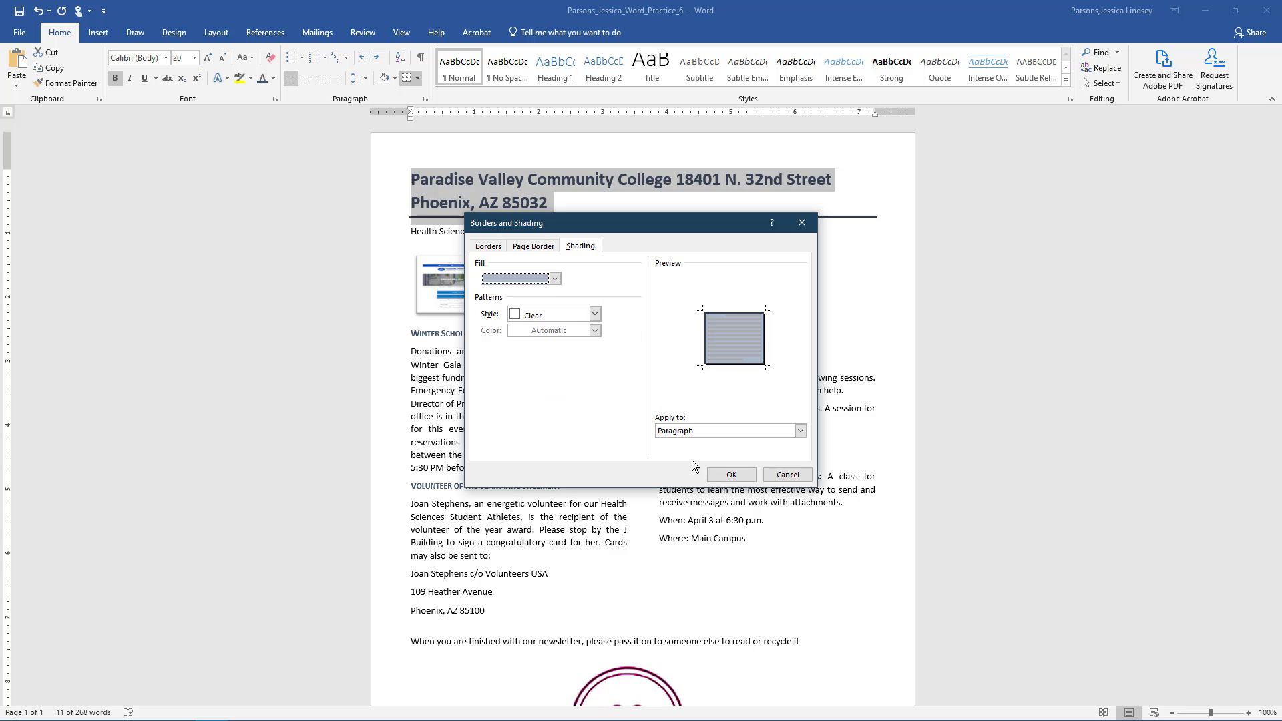
{"action": "left_click", "coordinate": [488, 246]}
{"action": "left_click", "coordinate": [731, 474]}
{"action": "left_click", "coordinate": [308, 81]}
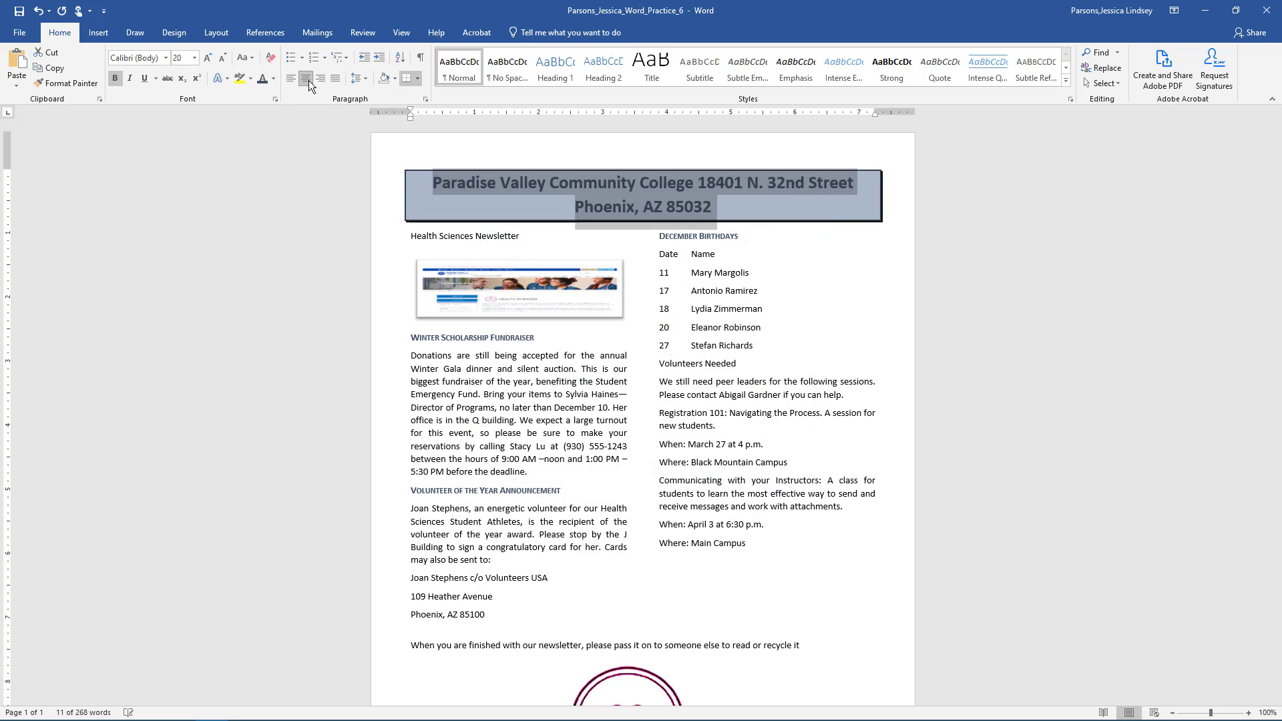
{"action": "left_click", "coordinate": [771, 285]}
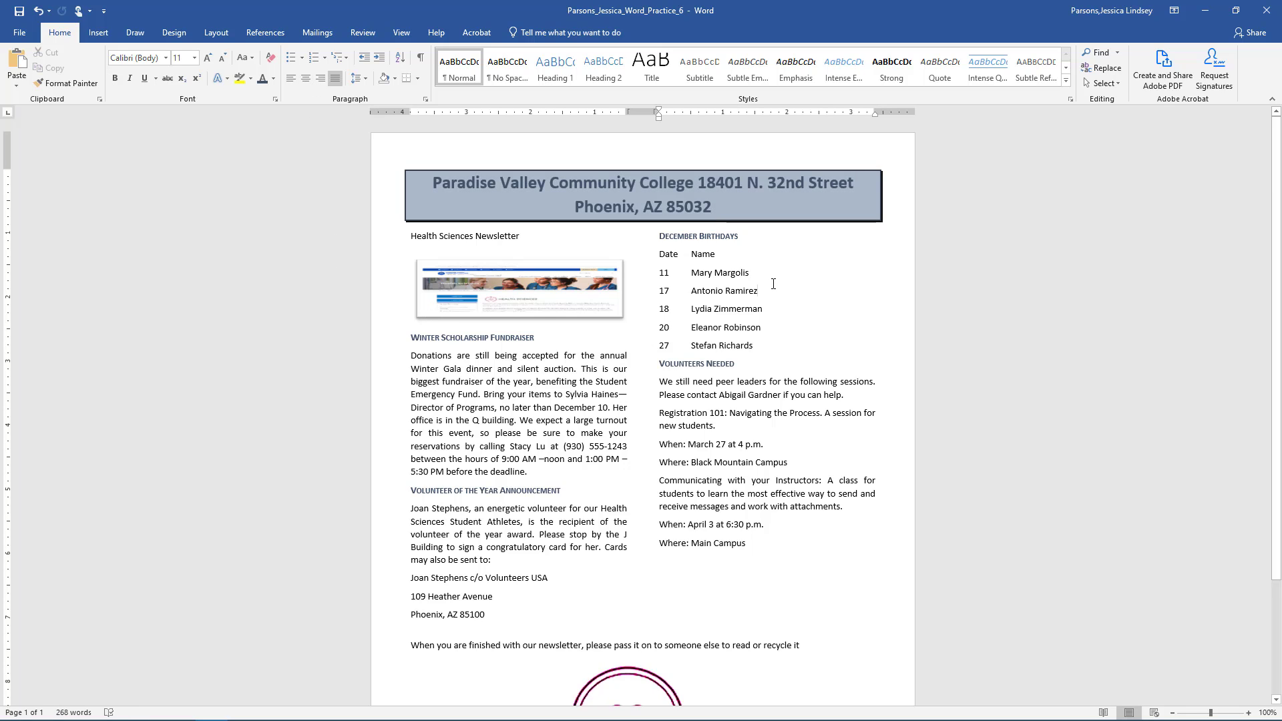
- Add a new line after Where: Main Campus and insert a WordArt box there
{"action": "left_click", "coordinate": [753, 545]}
{"action": "key", "text": "Return"}
{"action": "left_click", "coordinate": [97, 36]}
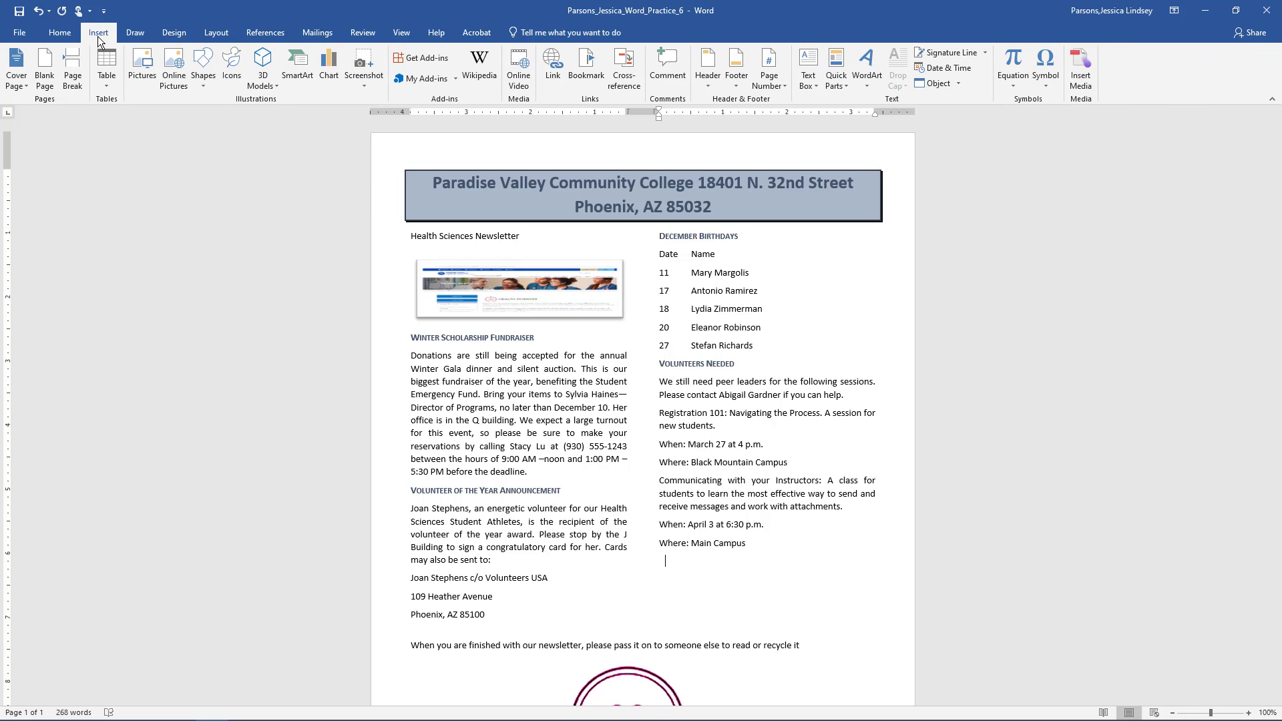
{"action": "left_click", "coordinate": [861, 79]}
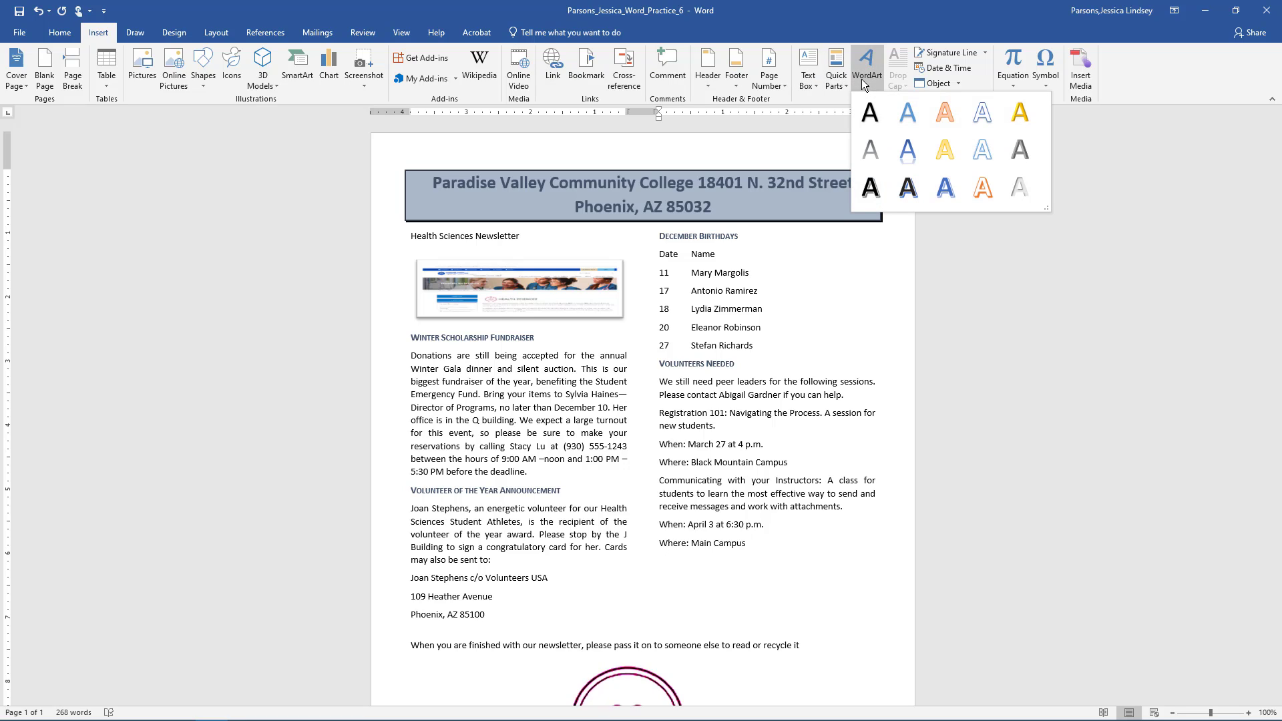
{"action": "left_click", "coordinate": [907, 150]}
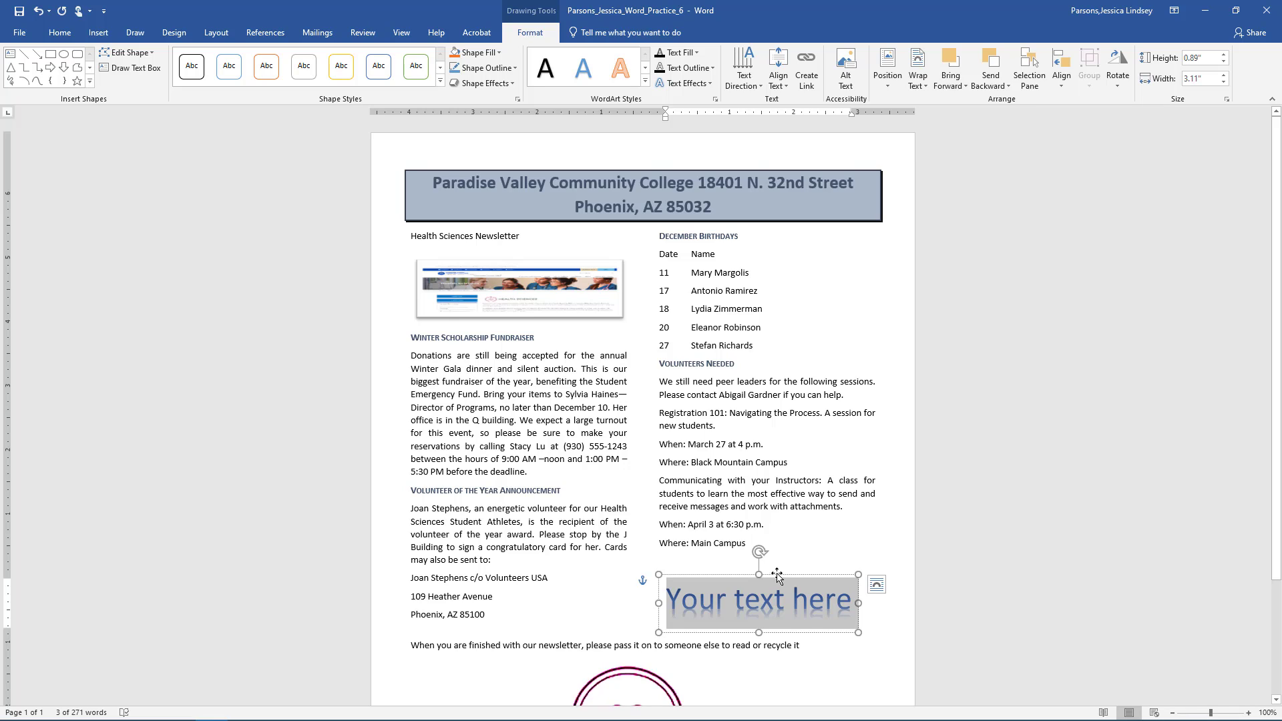
- Position the WordArt, set it to 28 pt, and type 'We Appreciate You!'
{"action": "left_click_drag", "start_coordinate": [777, 569], "coordinate": [767, 566]}
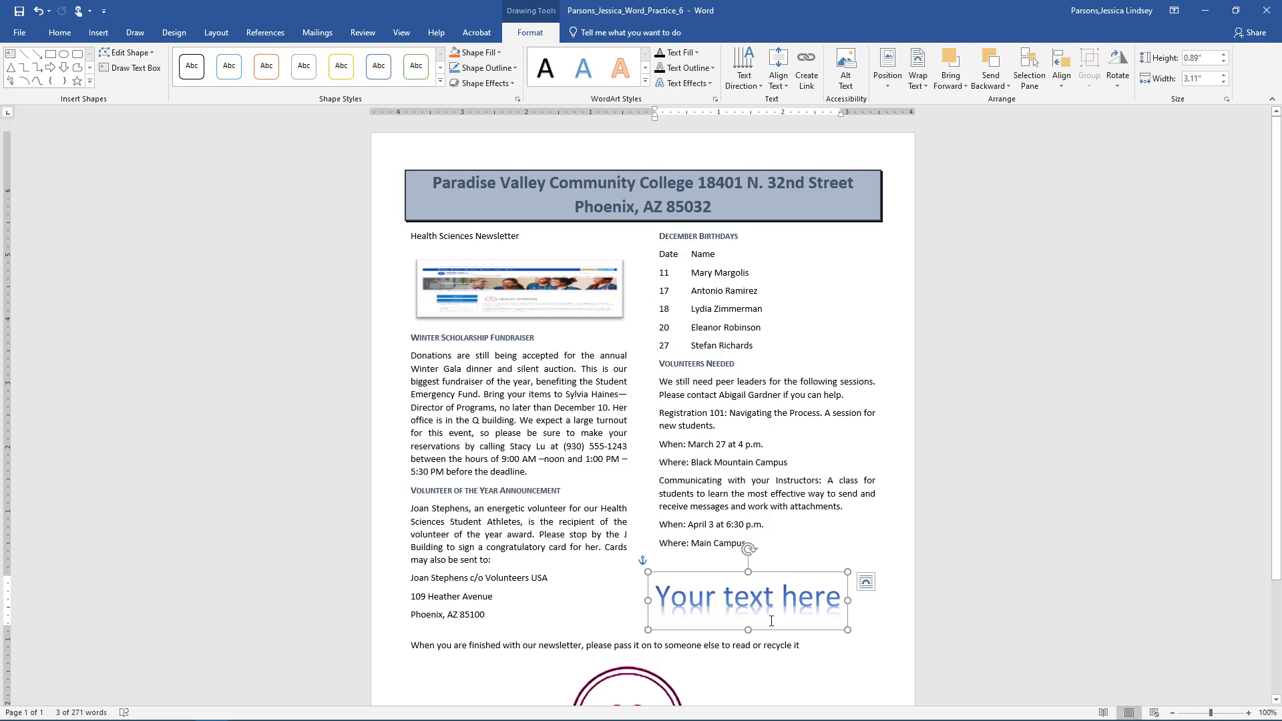
{"action": "left_click_drag", "start_coordinate": [777, 619], "coordinate": [657, 613]}
{"action": "left_click", "coordinate": [767, 555]}
{"action": "left_click", "coordinate": [749, 504]}
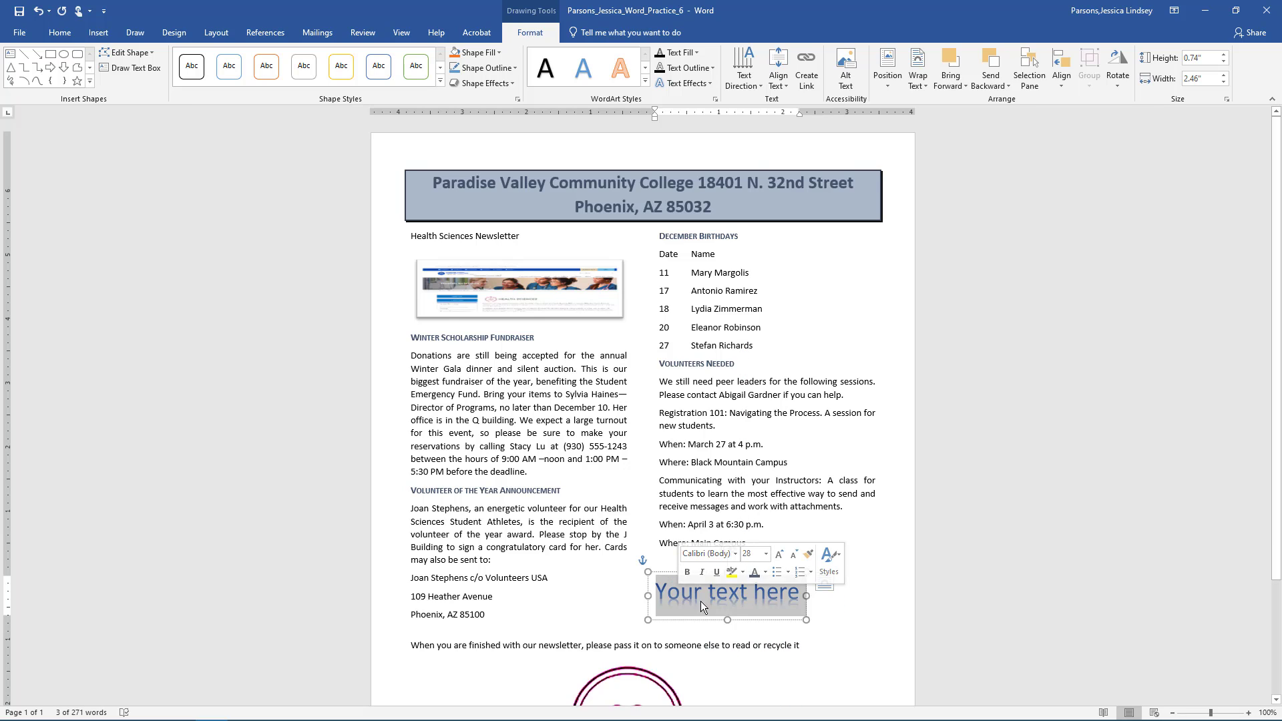
{"action": "left_click_drag", "start_coordinate": [717, 606], "coordinate": [749, 596]}
{"action": "type", "text": "We Apprec"}
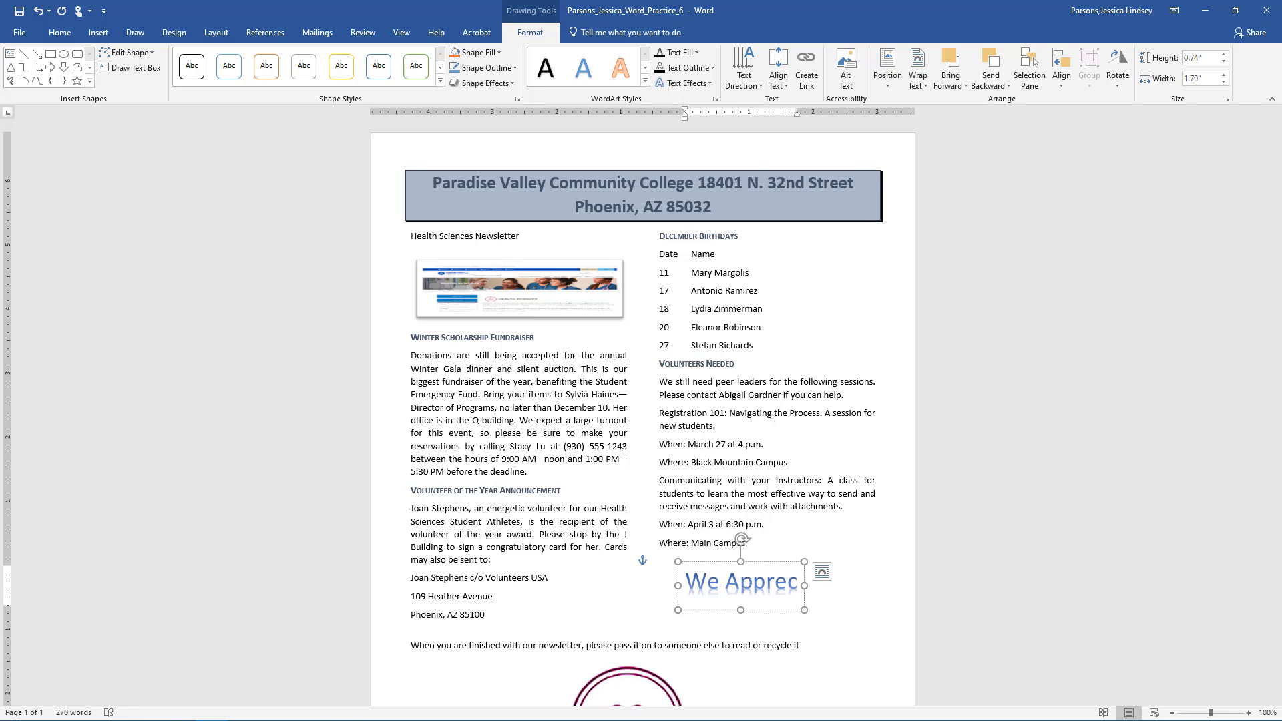
{"action": "type", "text": "iate You!"}
{"action": "left_click", "coordinate": [799, 561]}
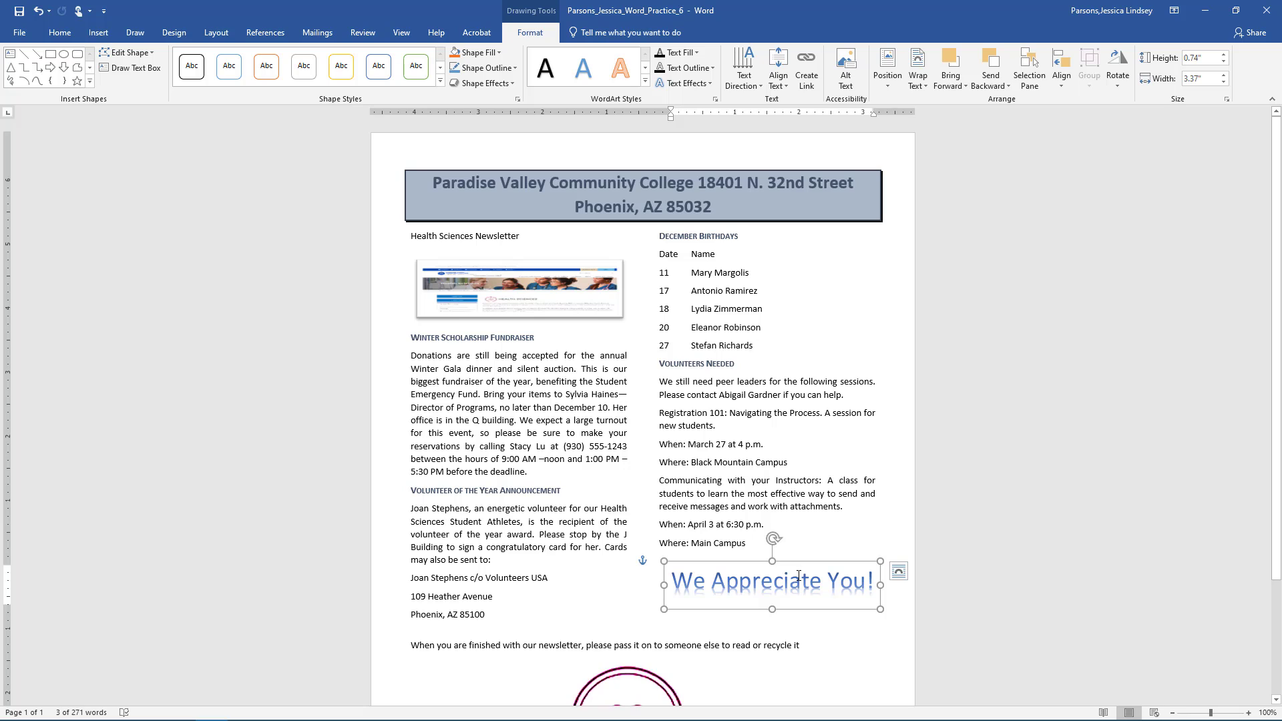
- Frame the whole document with a Box page border in the thick-thin 3 pt line style
{"action": "left_click", "coordinate": [168, 38]}
{"action": "left_click", "coordinate": [1158, 80]}
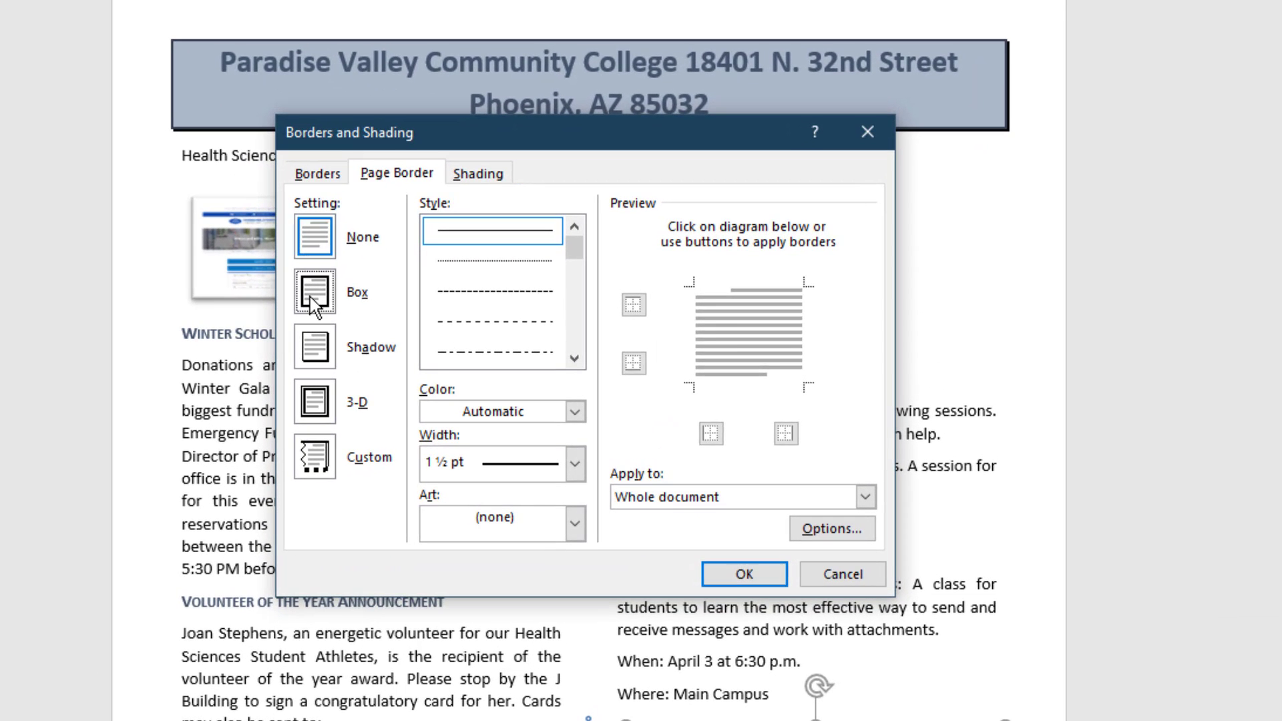
{"action": "left_click", "coordinate": [486, 313]}
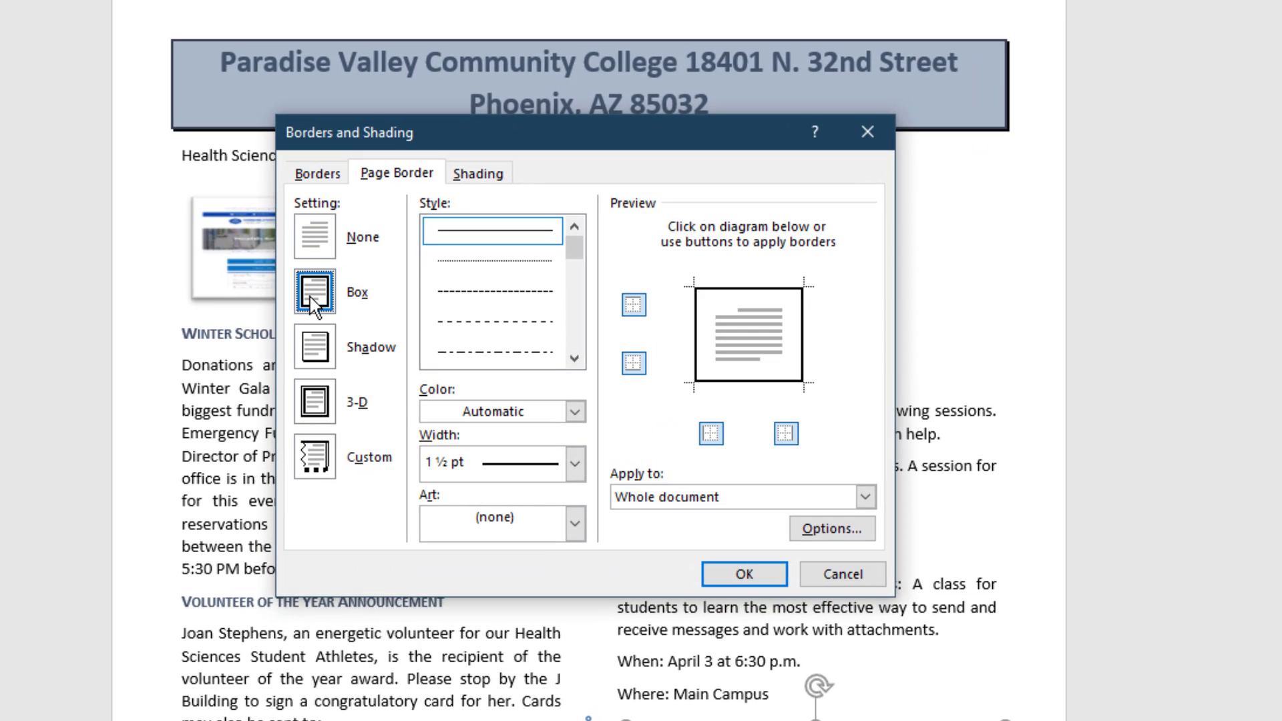
{"action": "scroll", "coordinate": [484, 304], "scroll_direction": "down", "scroll_amount": 3}
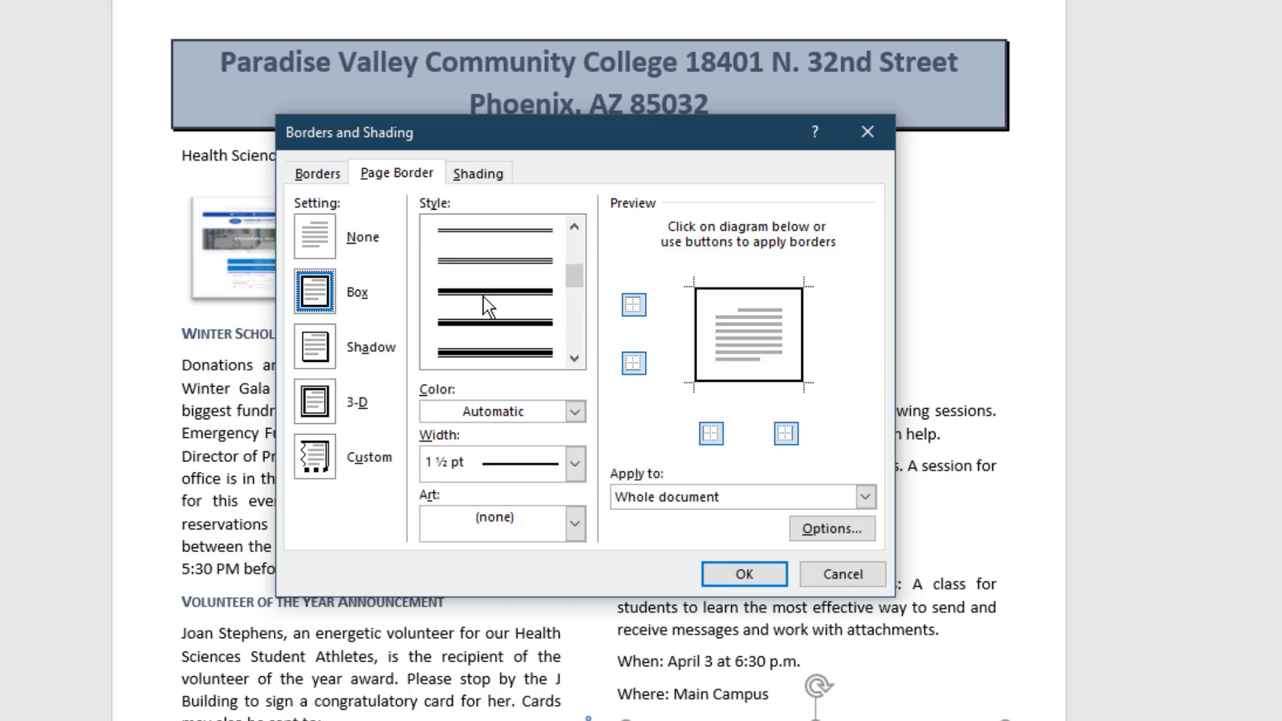
{"action": "left_click", "coordinate": [491, 299]}
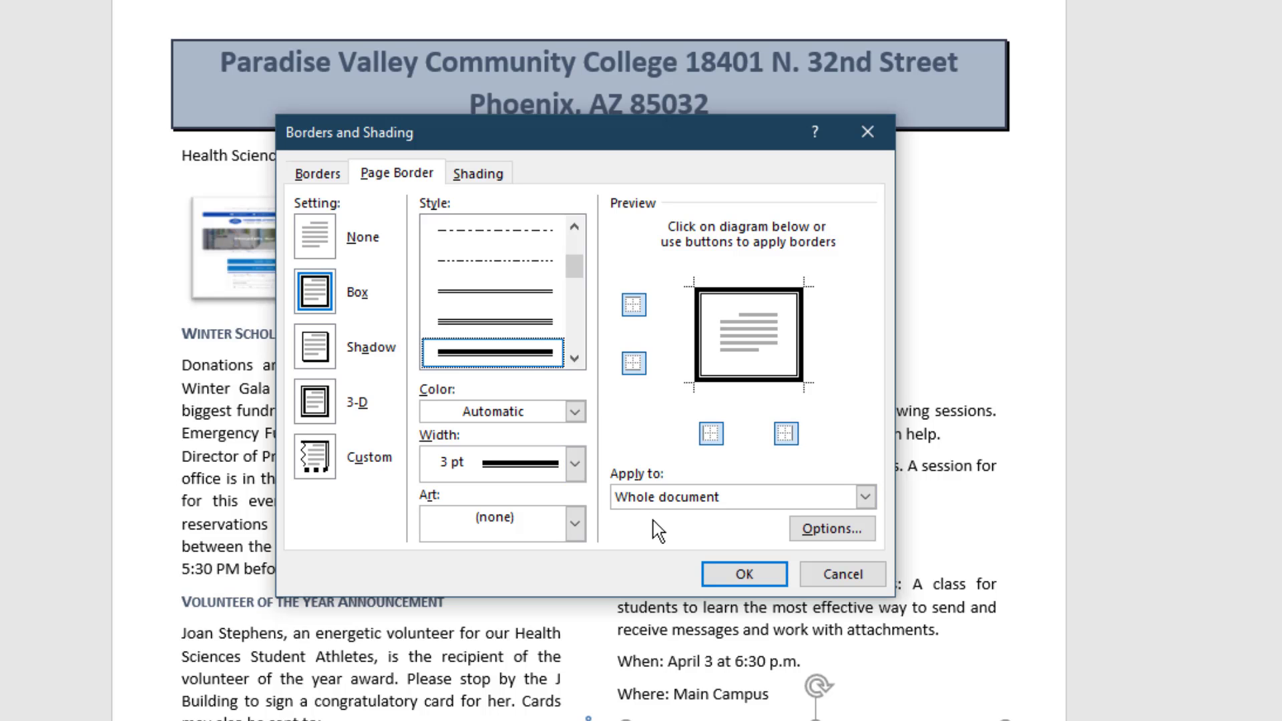
{"action": "left_click", "coordinate": [744, 574]}
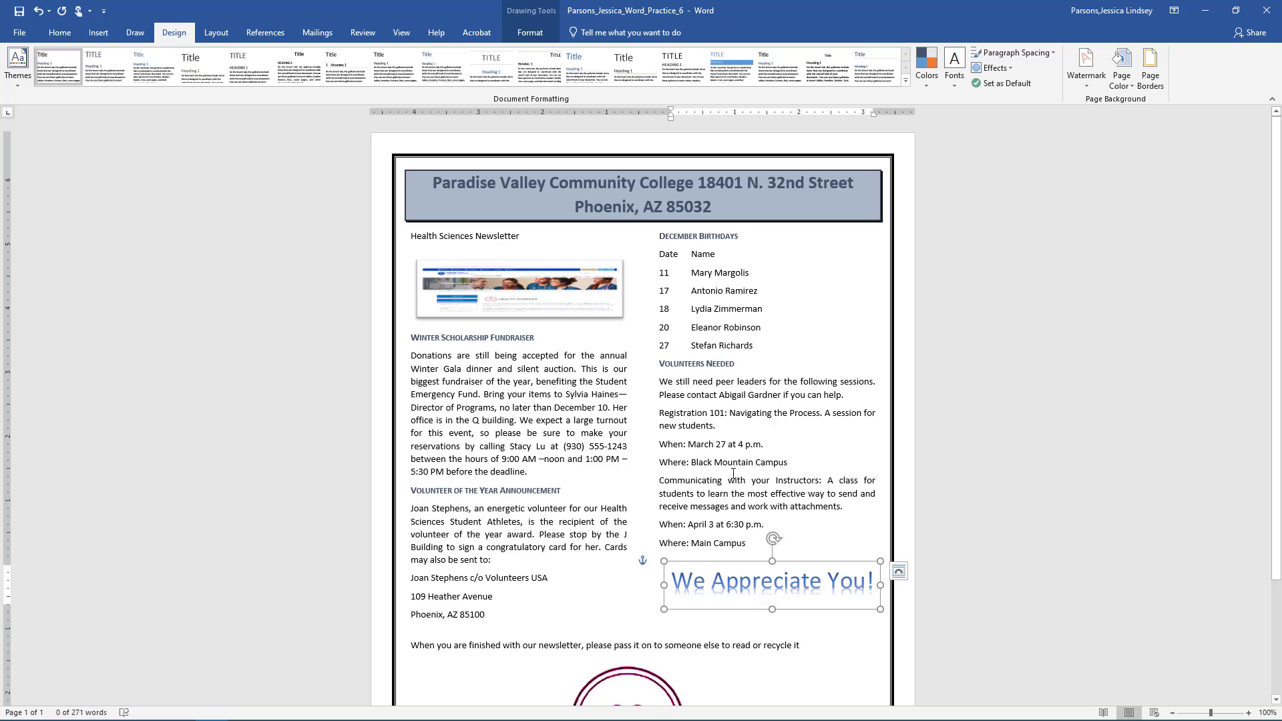
- Set Tags to 'Newsletter, March', Subject to BPC110 with the student number, and add the second author's name
{"action": "left_click", "coordinate": [20, 32]}
{"action": "left_click", "coordinate": [566, 494]}
{"action": "left_click", "coordinate": [618, 234]}
{"action": "type", "text": "Newsletter, March"}
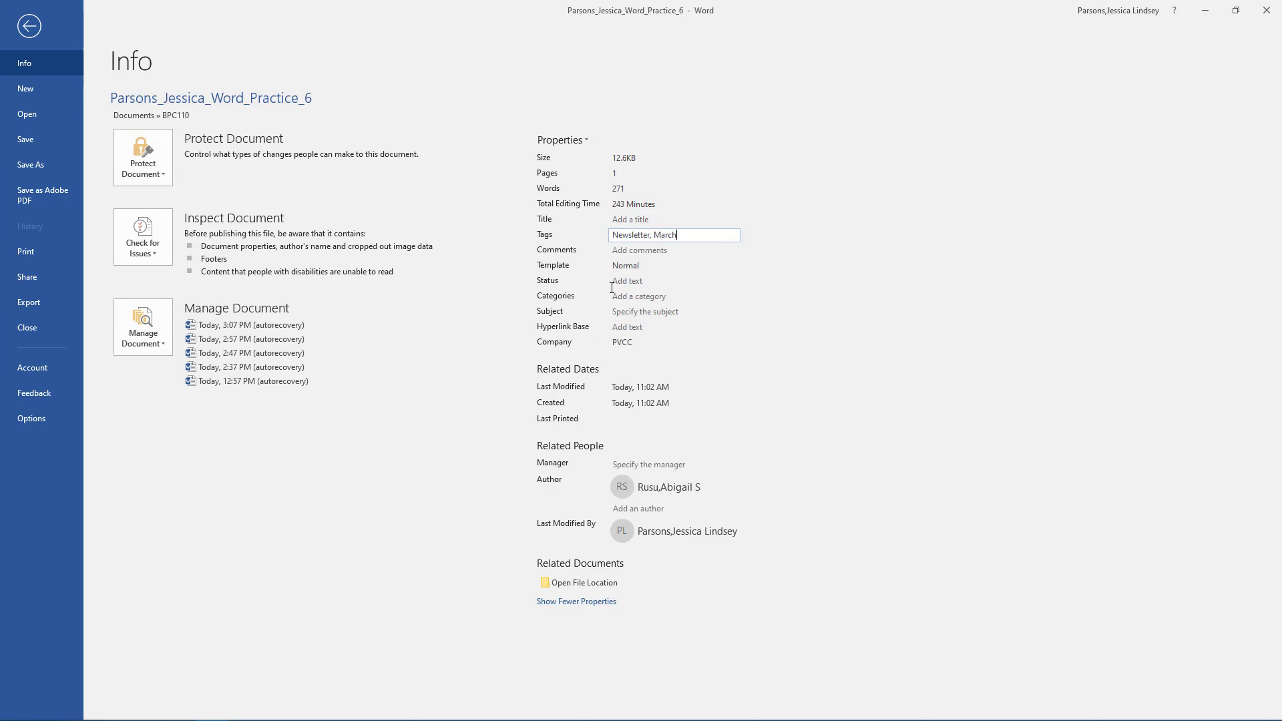
{"action": "left_click", "coordinate": [627, 312]}
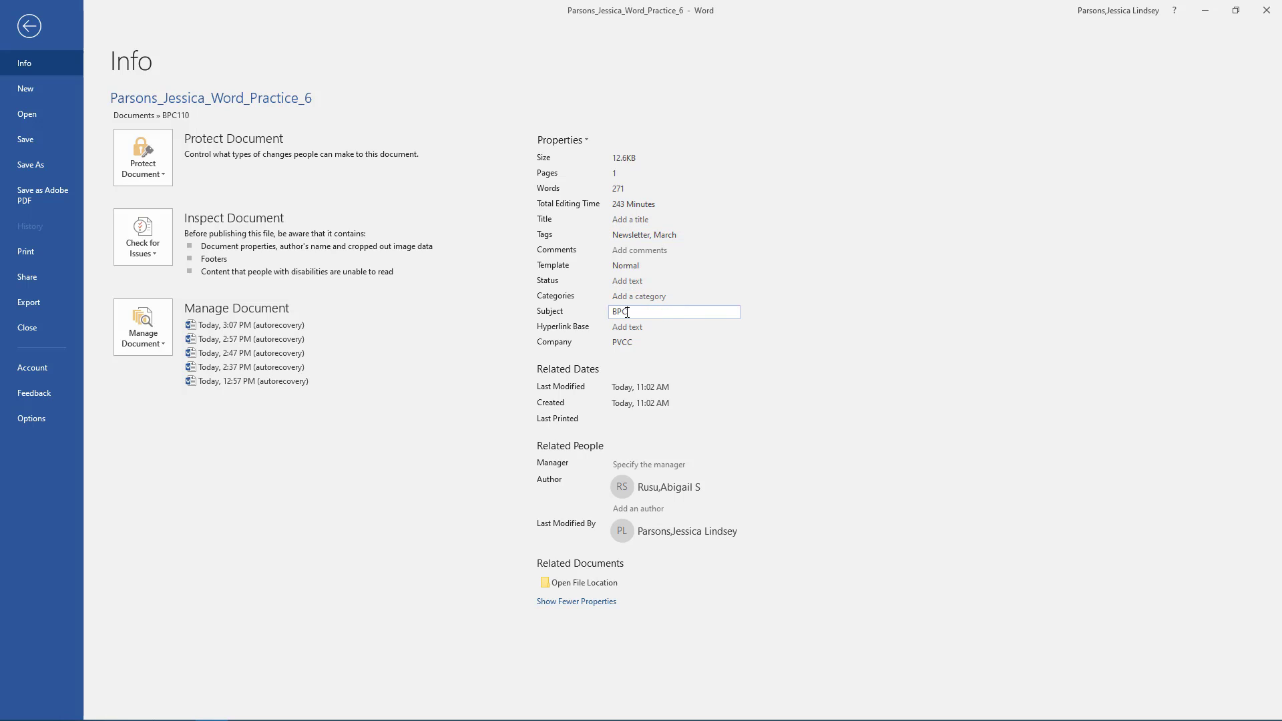
{"action": "type", "text": "BPC110 #123456"}
{"action": "left_click", "coordinate": [638, 509]}
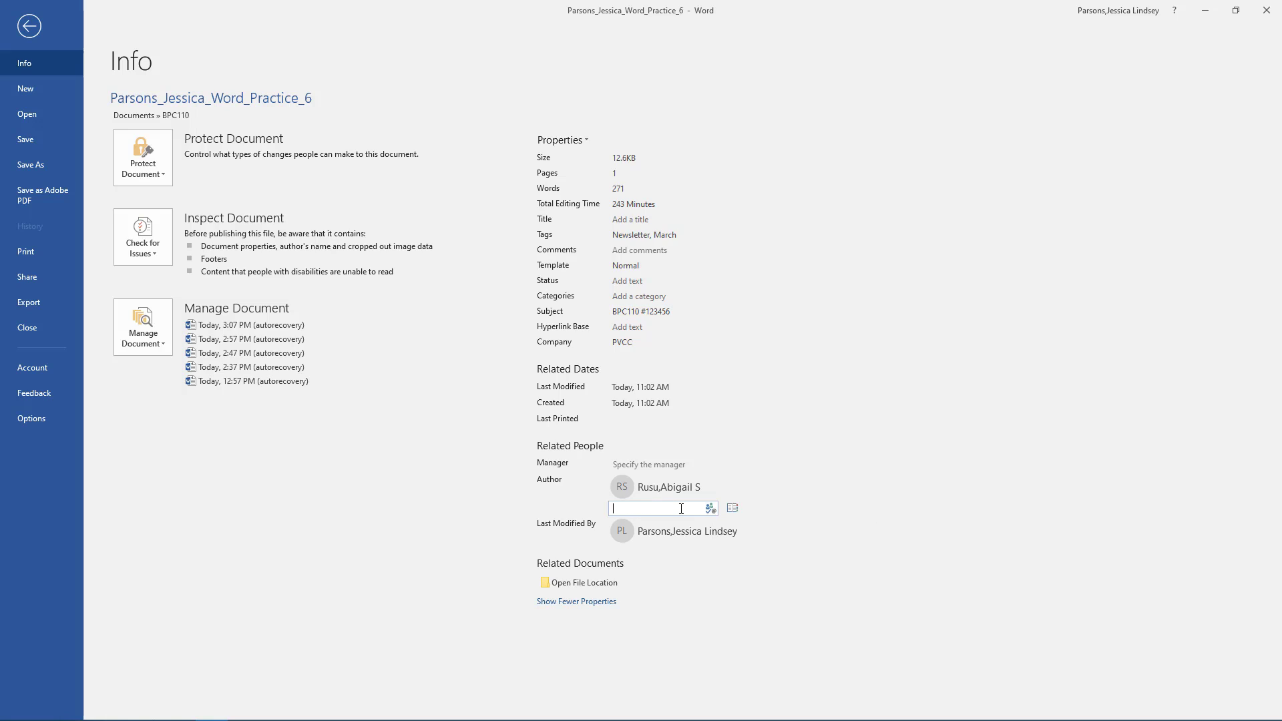
{"action": "left_click", "coordinate": [799, 508]}
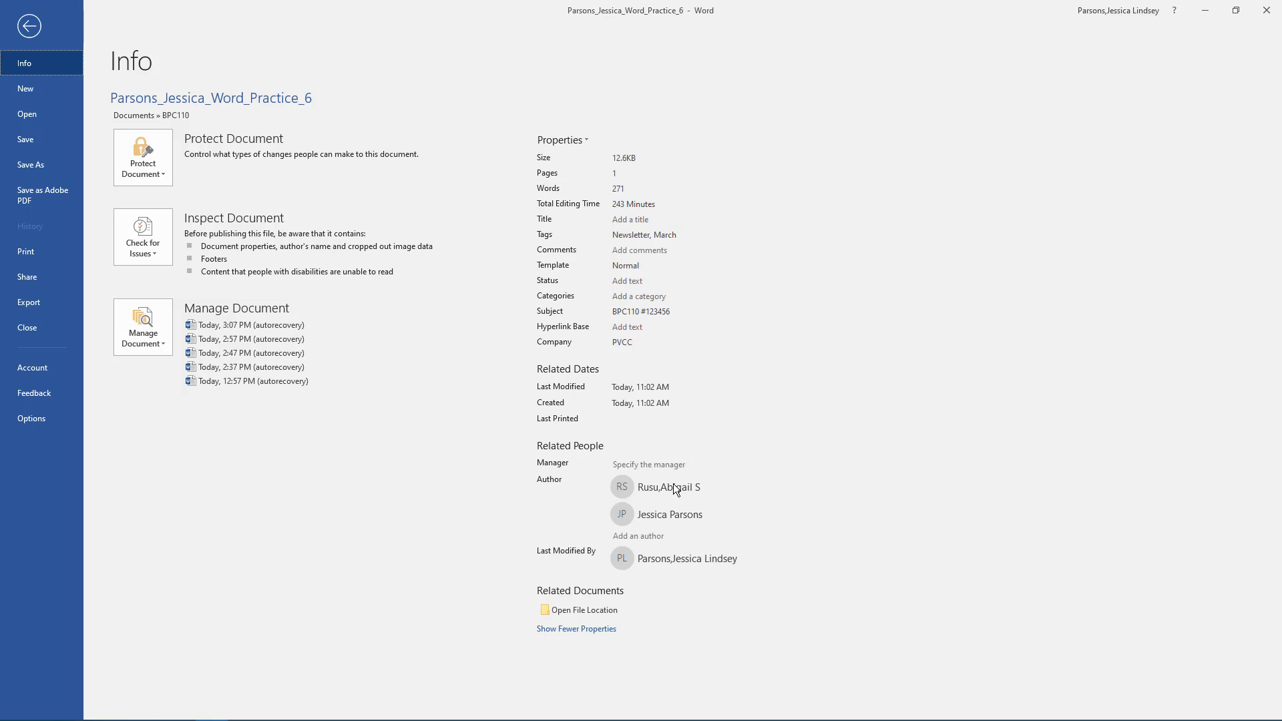
- Exit the File backstage view back to the bordered newsletter page
{"action": "left_click", "coordinate": [38, 32]}
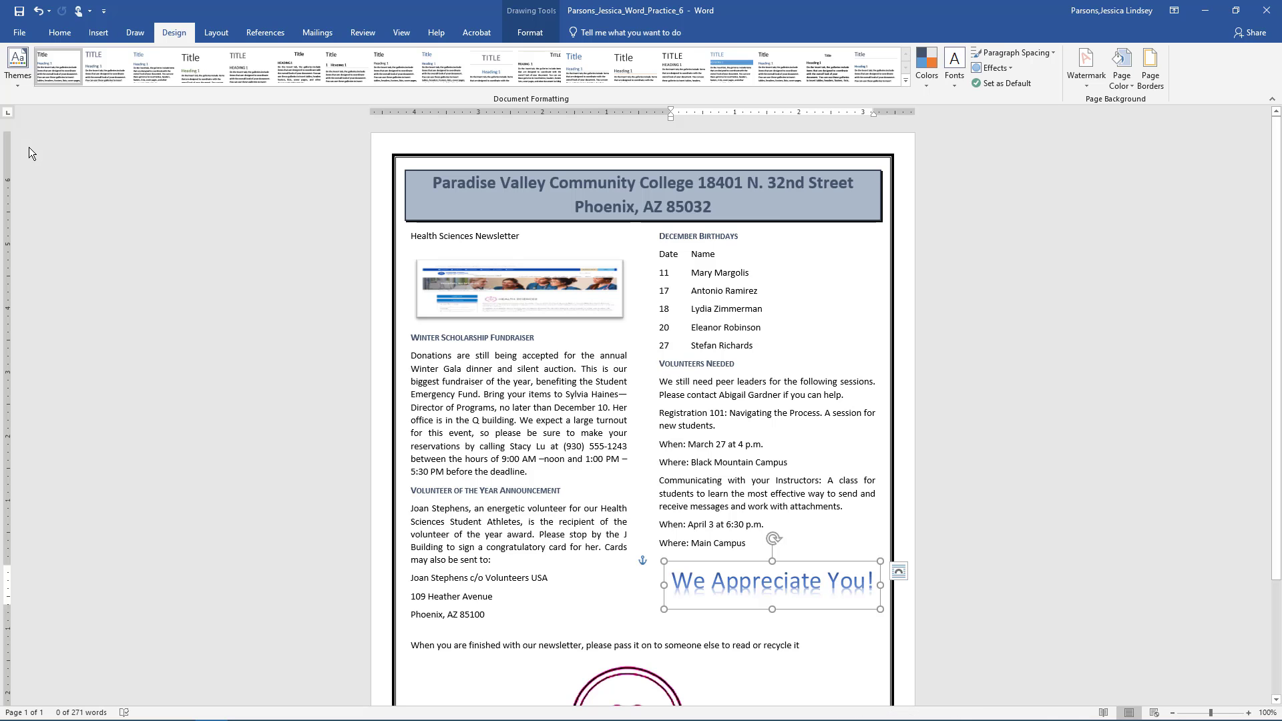